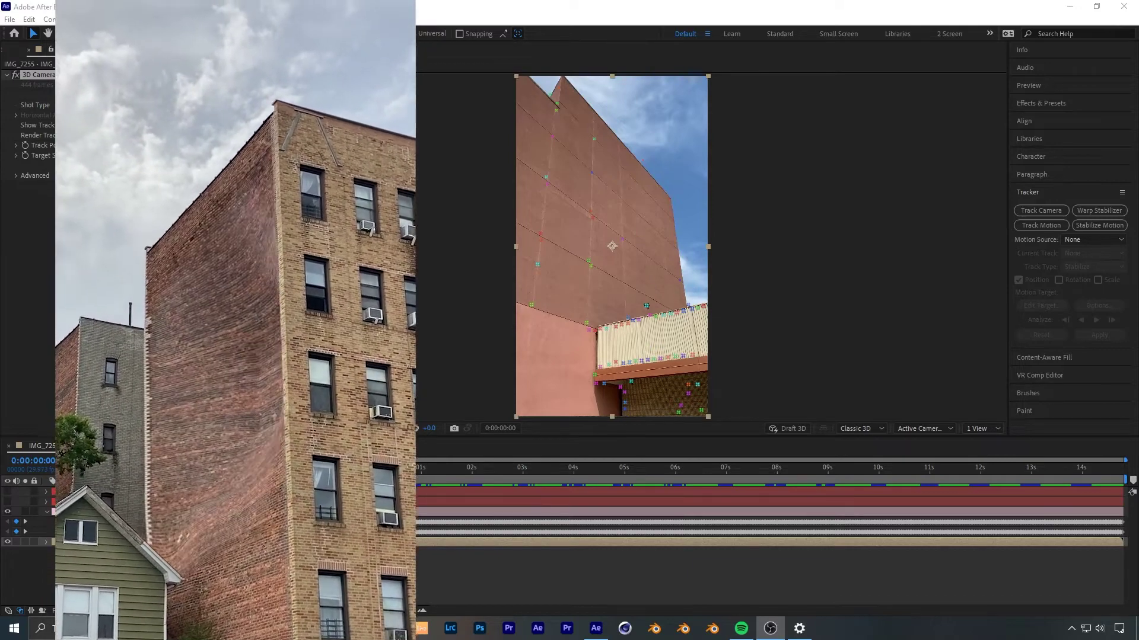
Scrub through the tracked wall footage to examine how the 3D camera track points follow the building
{"action": "left_click_drag", "start_coordinate": [372, 469], "coordinate": [1016, 474]}
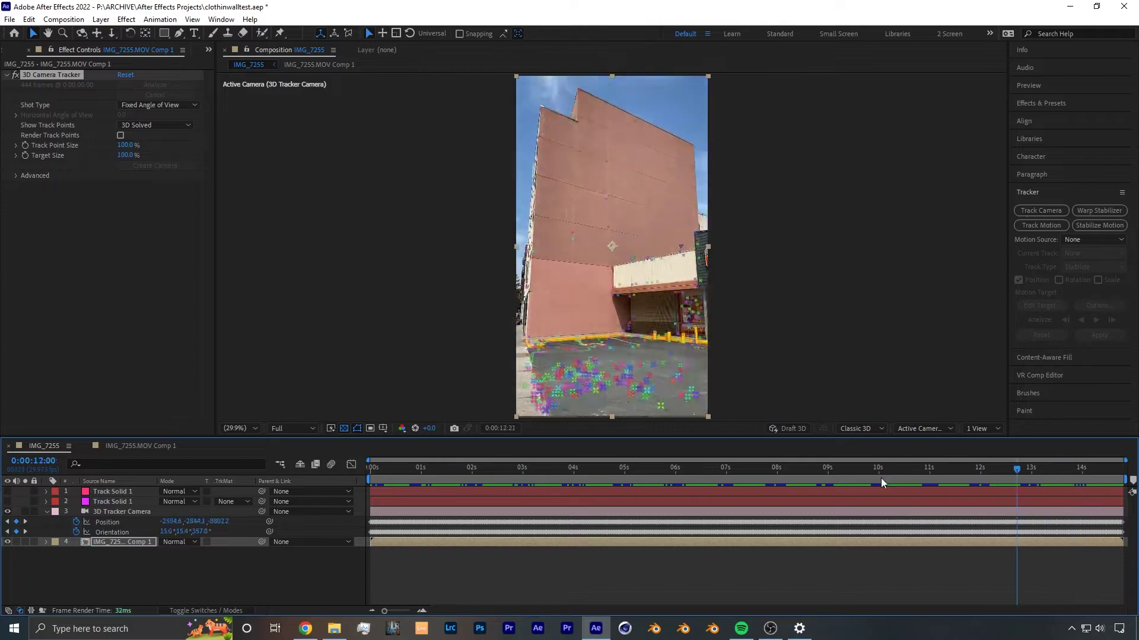
{"action": "left_click_drag", "start_coordinate": [880, 478], "coordinate": [559, 483]}
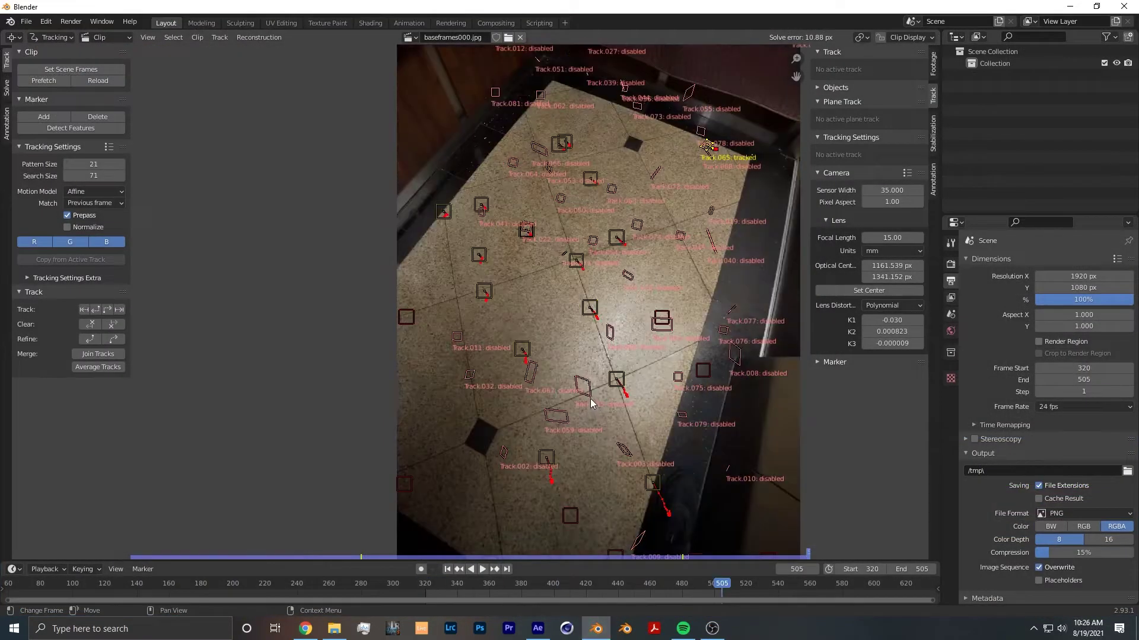
Return the floor clip in Blender to frame 320, enlarge all tracking markers about 2.3 times and track them forward
{"action": "key", "text": "space"}
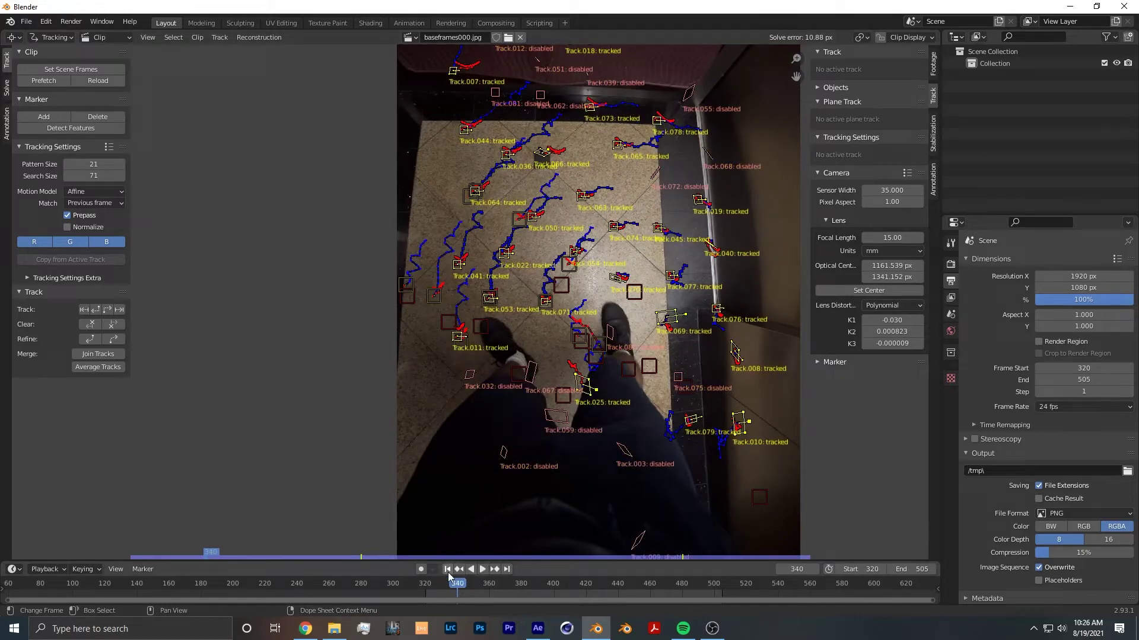
{"action": "left_click", "coordinate": [448, 571]}
{"action": "key", "text": "s"}
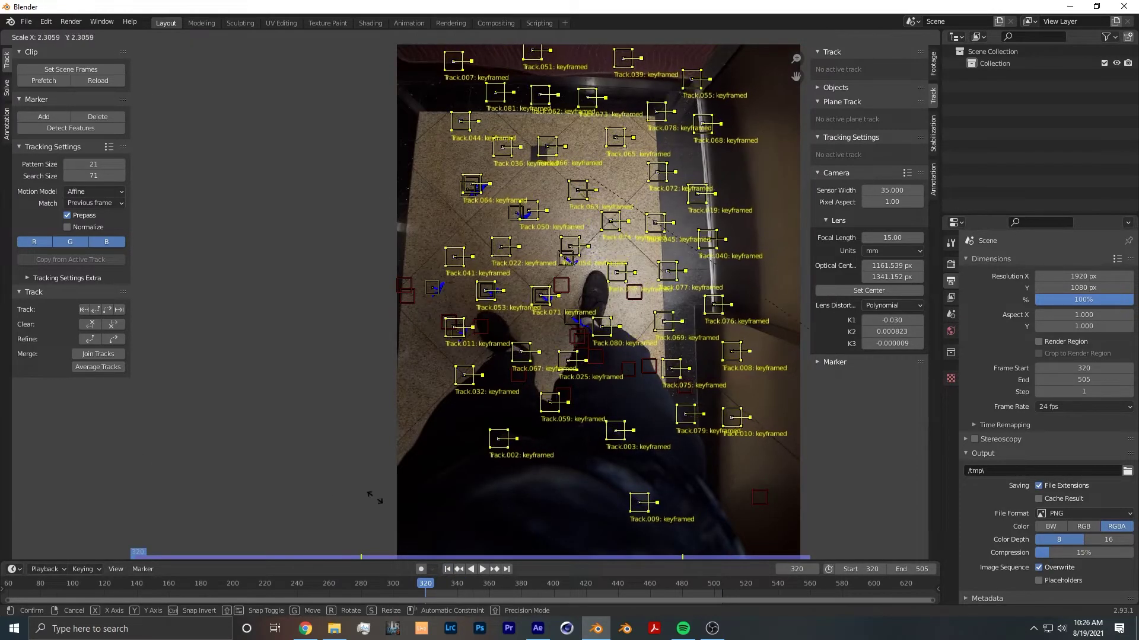
{"action": "left_click", "coordinate": [380, 498]}
{"action": "key", "text": "ctrl+t"}
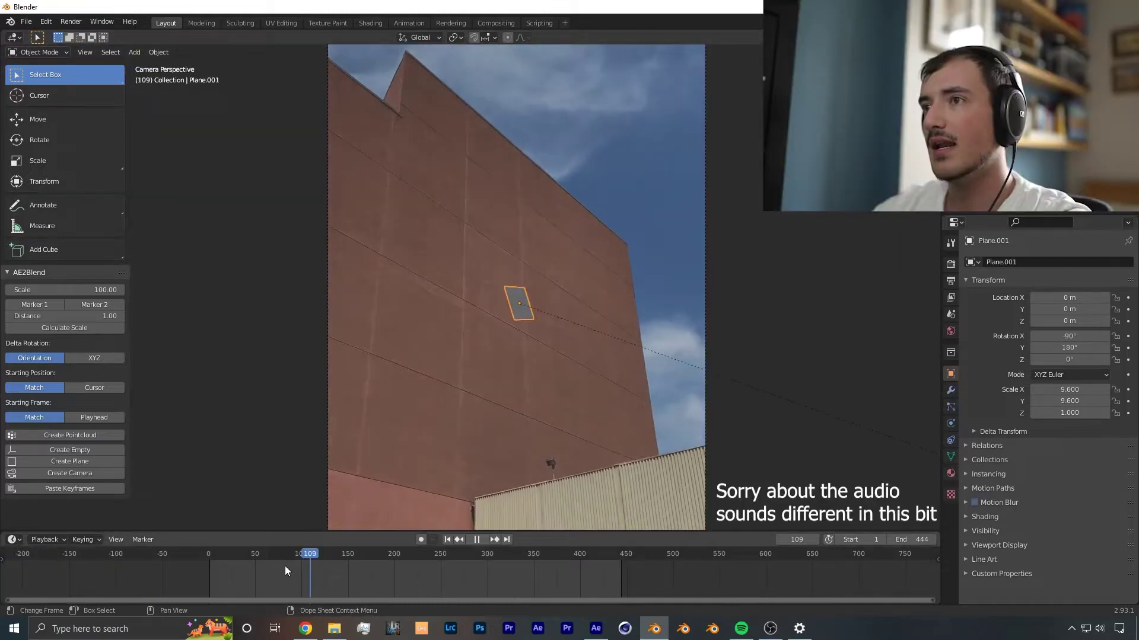
Scrub to frame 183 and examine how the small tracked plane sits against the building wall
{"action": "left_click_drag", "start_coordinate": [285, 566], "coordinate": [379, 569]}
{"action": "key", "text": "Delete"}
{"action": "scroll", "coordinate": [610, 291], "scroll_direction": "up", "scroll_amount": 5}
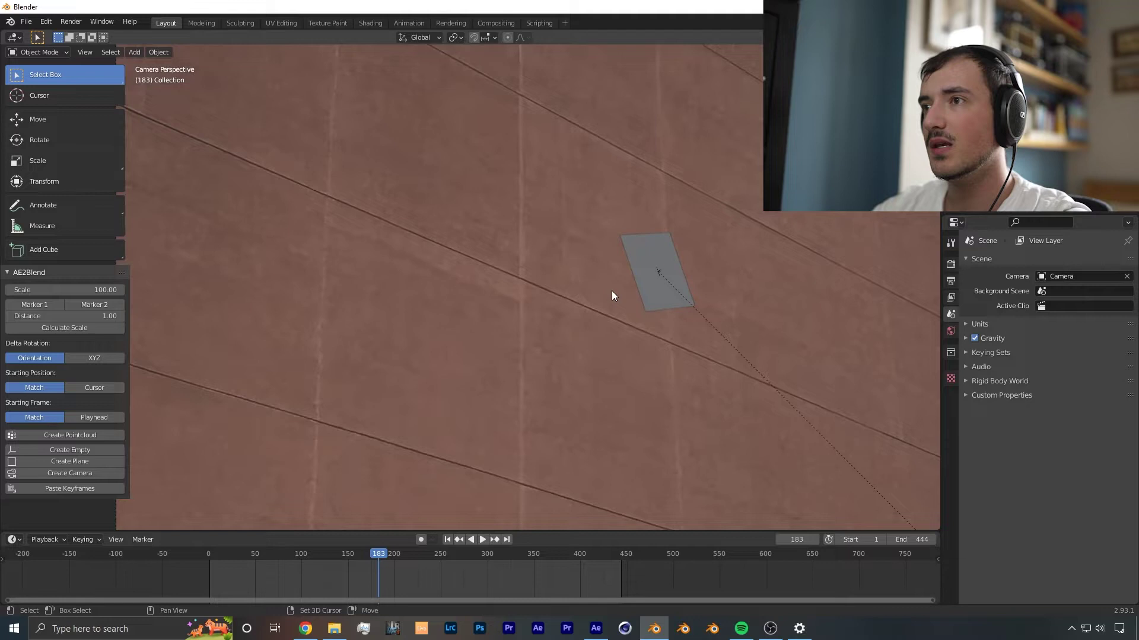
{"action": "scroll", "coordinate": [510, 372], "scroll_direction": "up", "scroll_amount": 3}
{"action": "middle_click_drag", "start_coordinate": [702, 270], "coordinate": [528, 237], "text": "shift"}
{"action": "scroll", "coordinate": [528, 237], "scroll_direction": "up", "scroll_amount": 3}
{"action": "scroll", "coordinate": [526, 238], "scroll_direction": "down", "scroll_amount": 13}
{"action": "middle_click_drag", "start_coordinate": [506, 275], "coordinate": [449, 227], "text": "shift"}
{"action": "scroll", "coordinate": [504, 353], "scroll_direction": "up", "scroll_amount": 3}
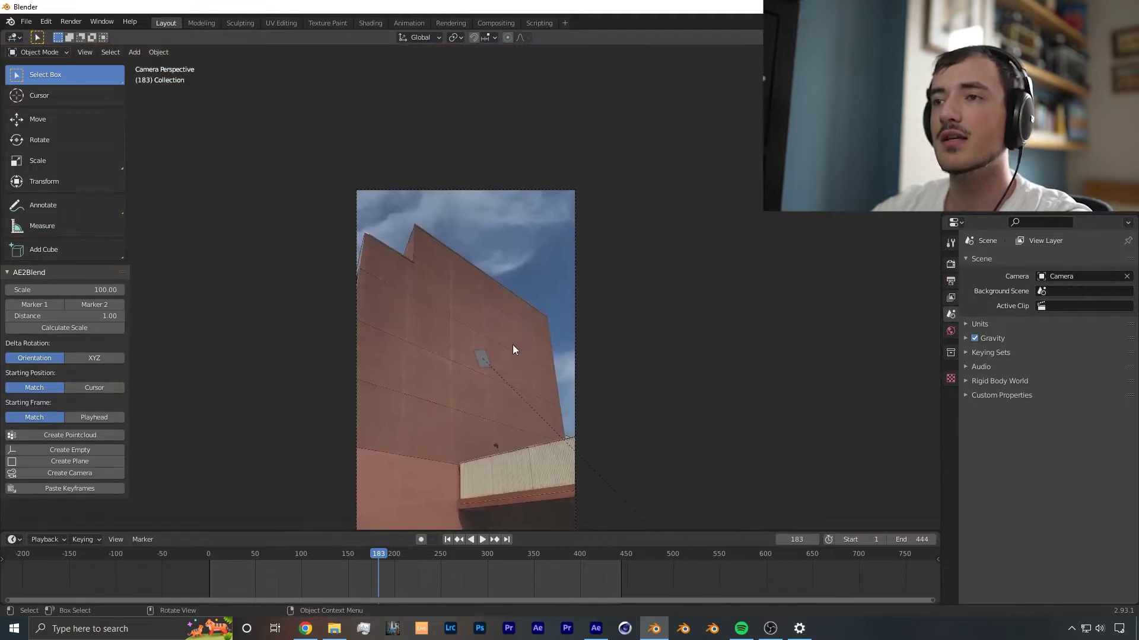
Select the tracked plane, set its Y rotation to 154° and scale it up to about 82.4 across the wall
{"action": "left_click", "coordinate": [457, 305]}
{"action": "scroll", "coordinate": [451, 363], "scroll_direction": "up", "scroll_amount": 3}
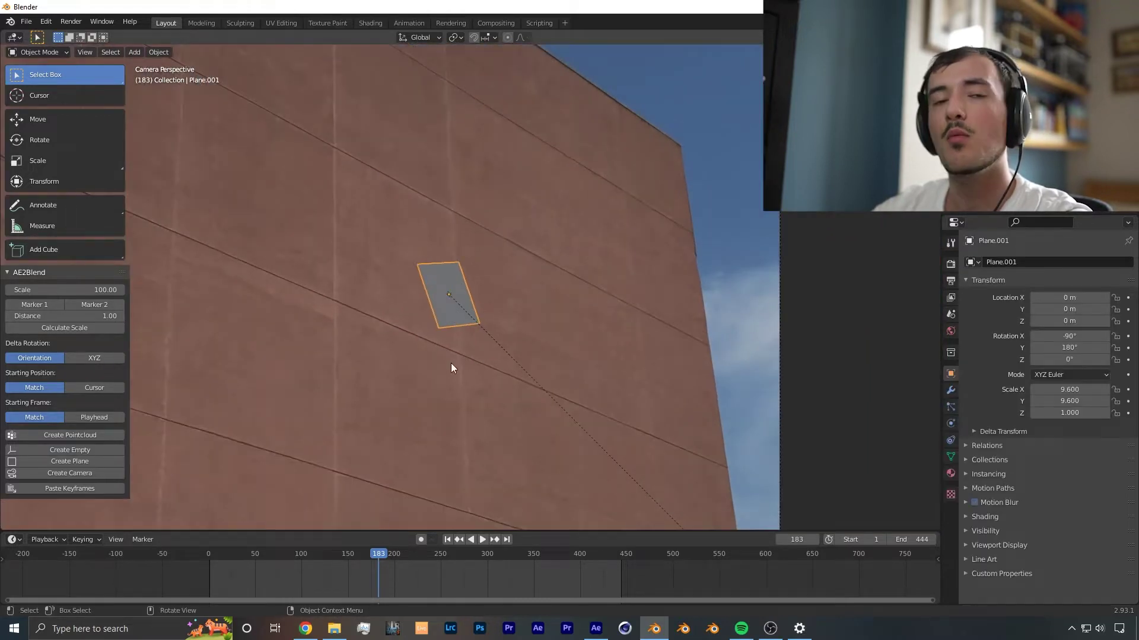
{"action": "scroll", "coordinate": [640, 216], "scroll_direction": "up", "scroll_amount": 2}
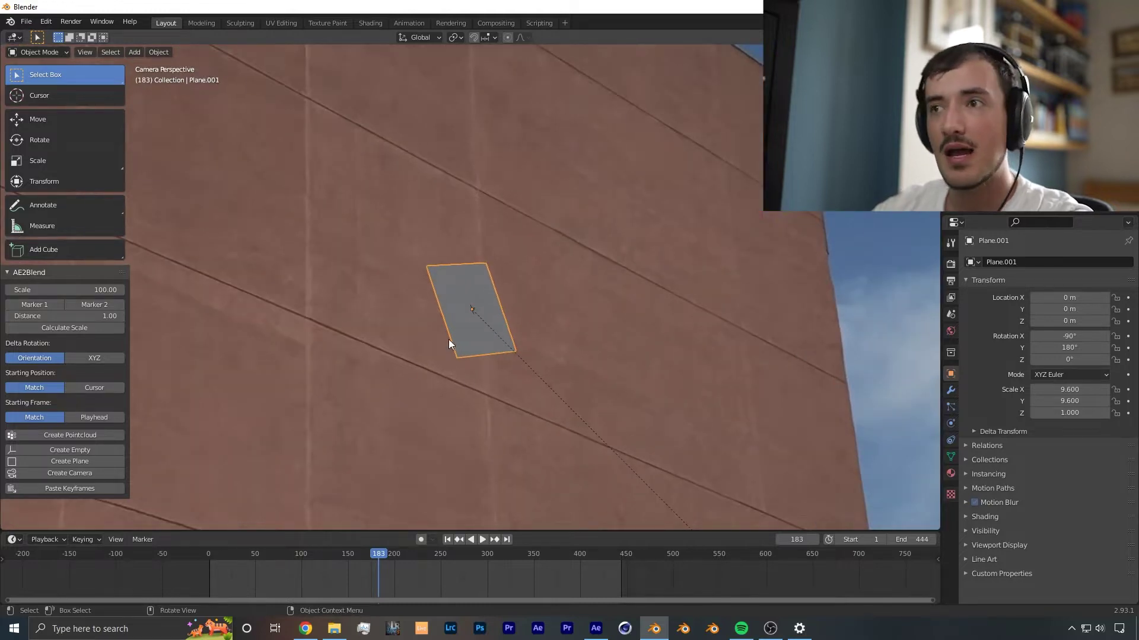
{"action": "scroll", "coordinate": [448, 344], "scroll_direction": "down", "scroll_amount": 2}
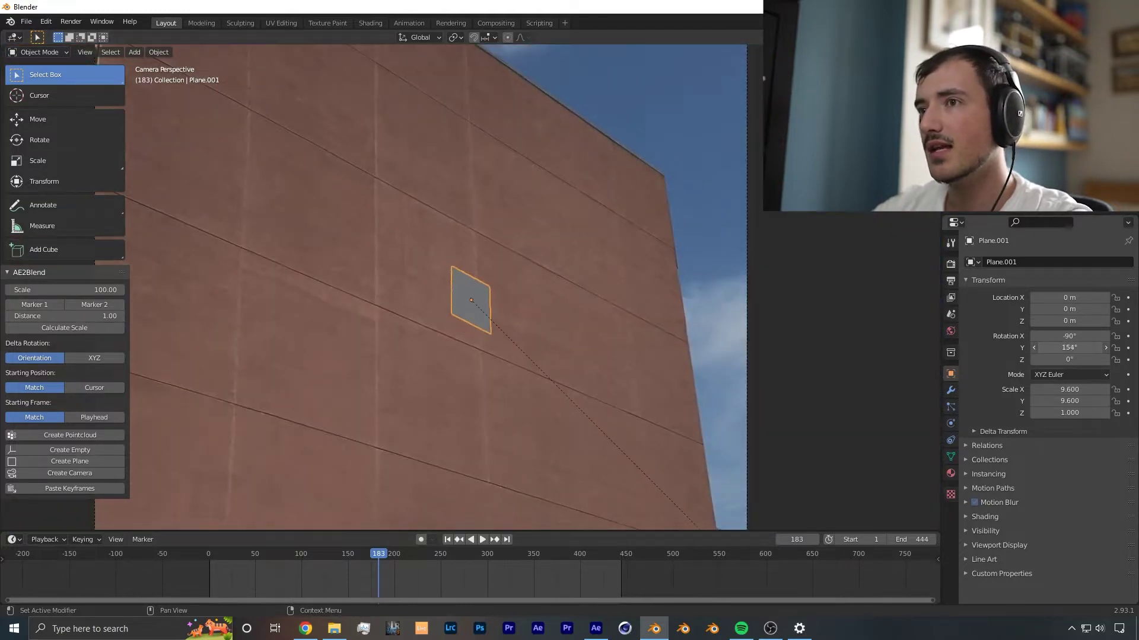
{"action": "scroll", "coordinate": [498, 318], "scroll_direction": "down", "scroll_amount": 3}
{"action": "key", "text": "s"}
{"action": "left_click", "coordinate": [648, 389]}
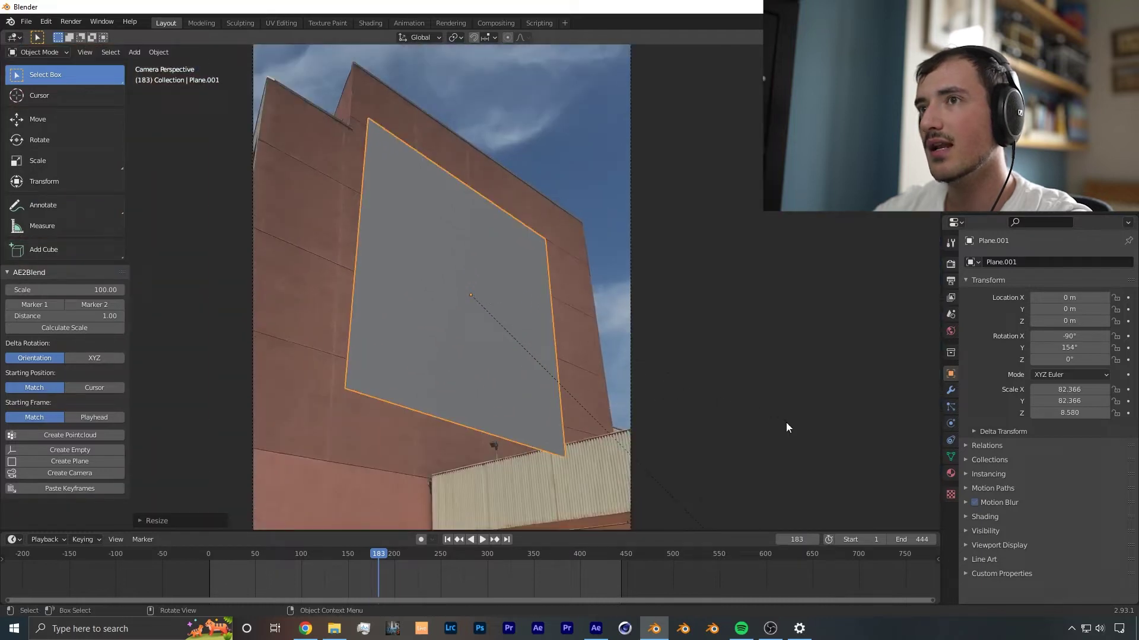
Reduce the plane's scale to about 73.3 and set its Y rotation to 156° to align it with the wall
{"action": "scroll", "coordinate": [580, 257], "scroll_direction": "up", "scroll_amount": 4}
{"action": "middle_click_drag", "start_coordinate": [580, 258], "coordinate": [598, 307], "text": "shift"}
{"action": "scroll", "coordinate": [677, 371], "scroll_direction": "down", "scroll_amount": 2}
{"action": "key", "text": "s"}
{"action": "left_click", "coordinate": [673, 383]}
{"action": "scroll", "coordinate": [674, 383], "scroll_direction": "down", "scroll_amount": 2}
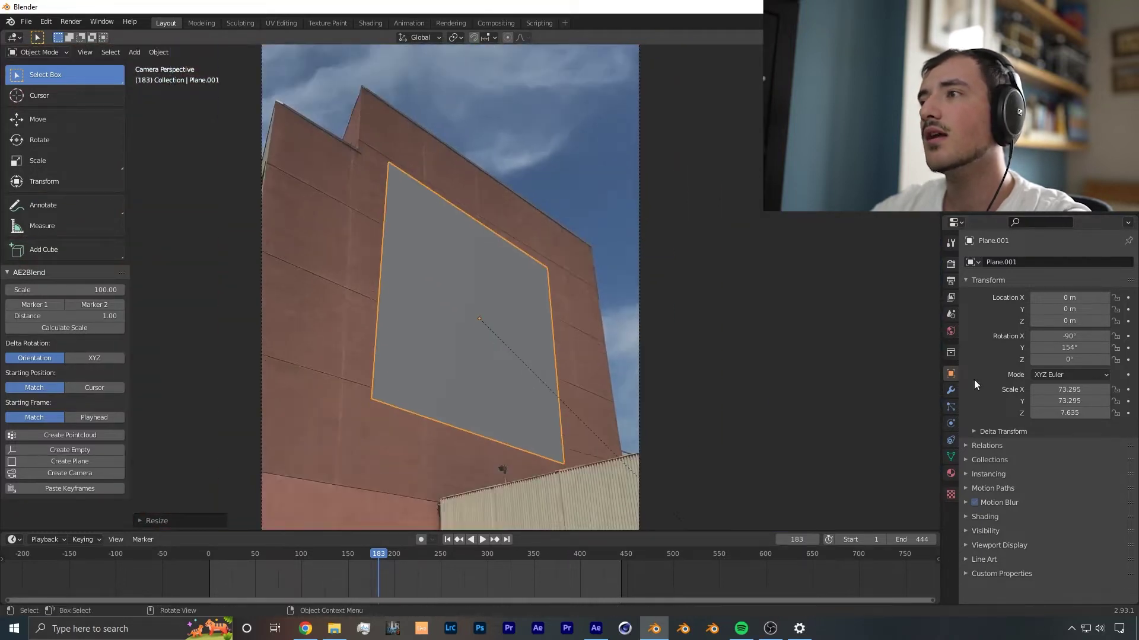
{"action": "left_click_drag", "start_coordinate": [1067, 348], "coordinate": [1072, 348]}
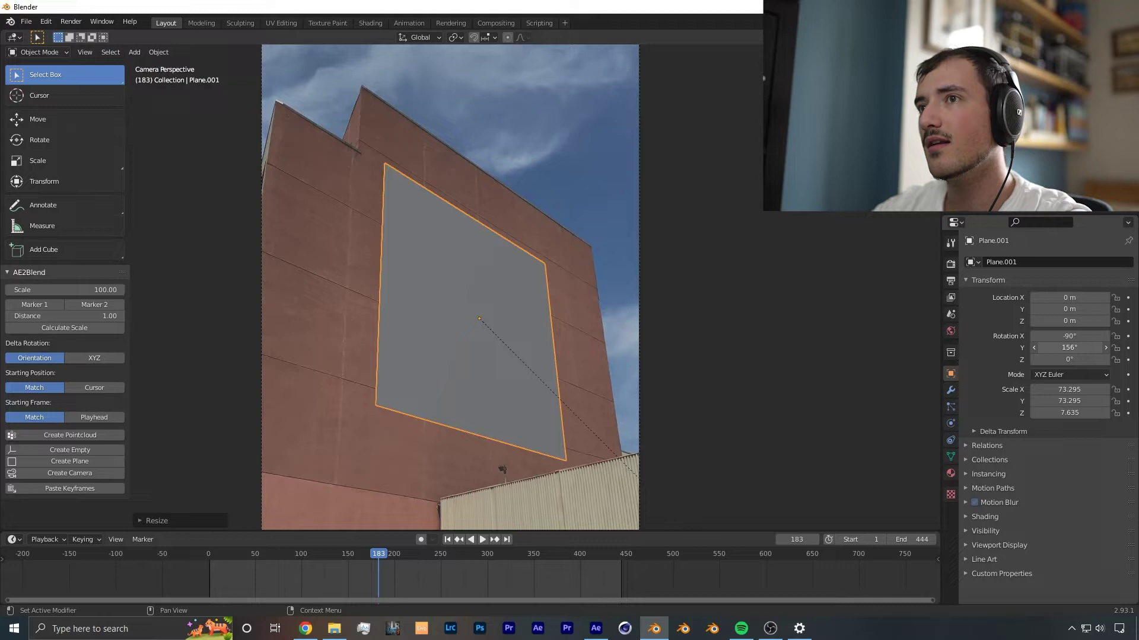
{"action": "scroll", "coordinate": [527, 361], "scroll_direction": "up", "scroll_amount": 2}
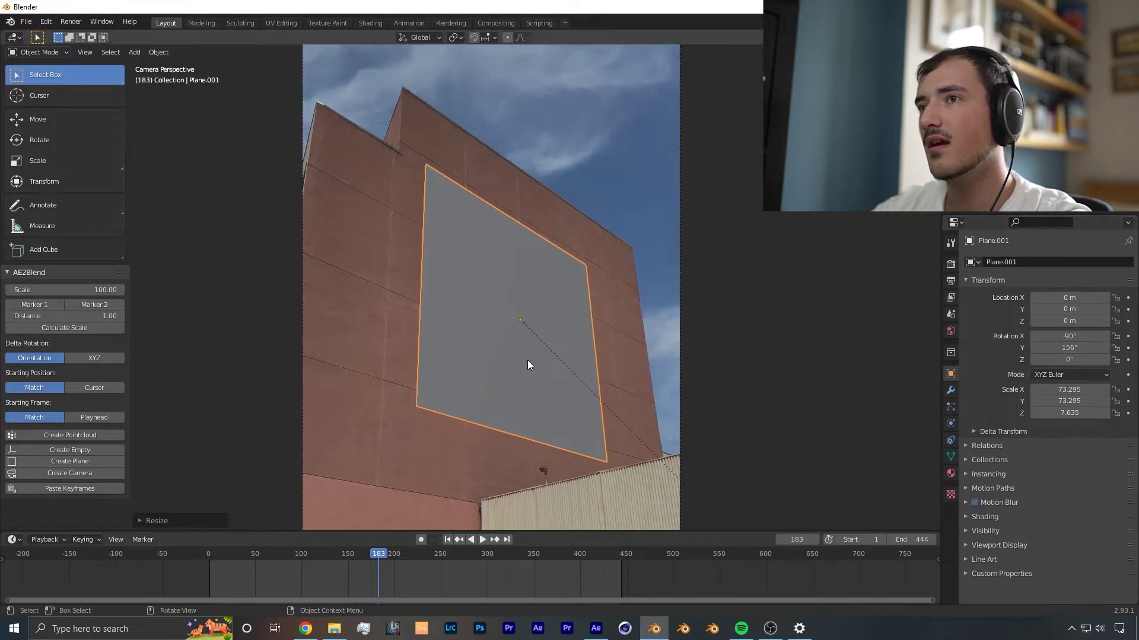
Add a Subdivision Surface modifier to the plane, set to Simple with 6 viewport and 6 render levels
{"action": "scroll", "coordinate": [421, 269], "scroll_direction": "up", "scroll_amount": 1}
{"action": "key", "text": "Tab"}
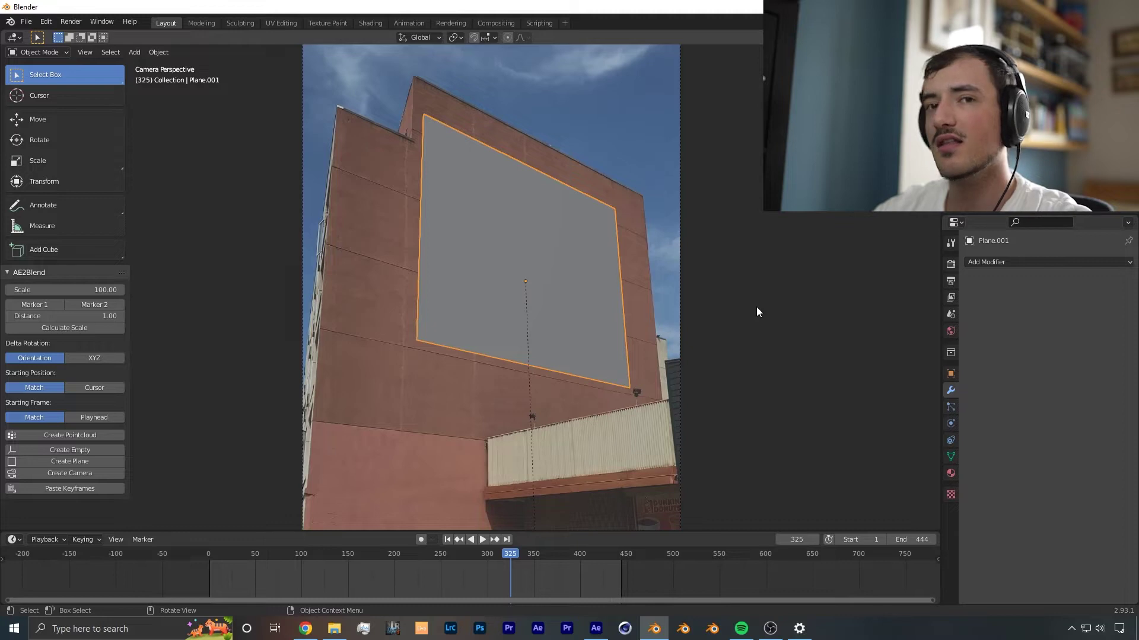
{"action": "left_click", "coordinate": [1005, 262]}
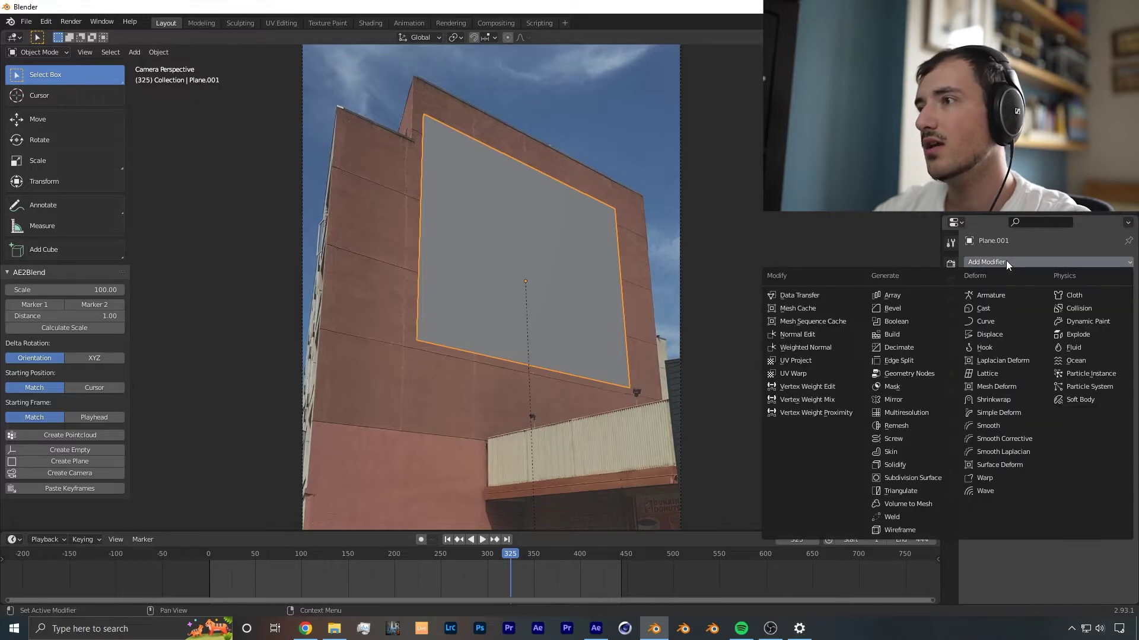
{"action": "left_click", "coordinate": [927, 478]}
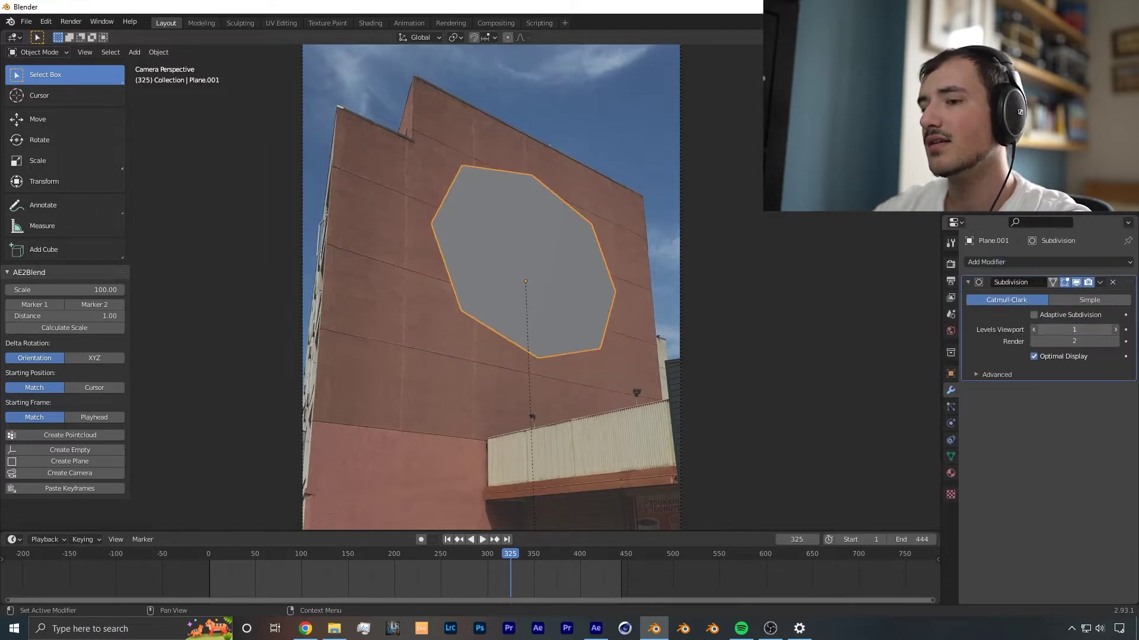
{"action": "type", "text": "6"}
{"action": "key", "text": "Return"}
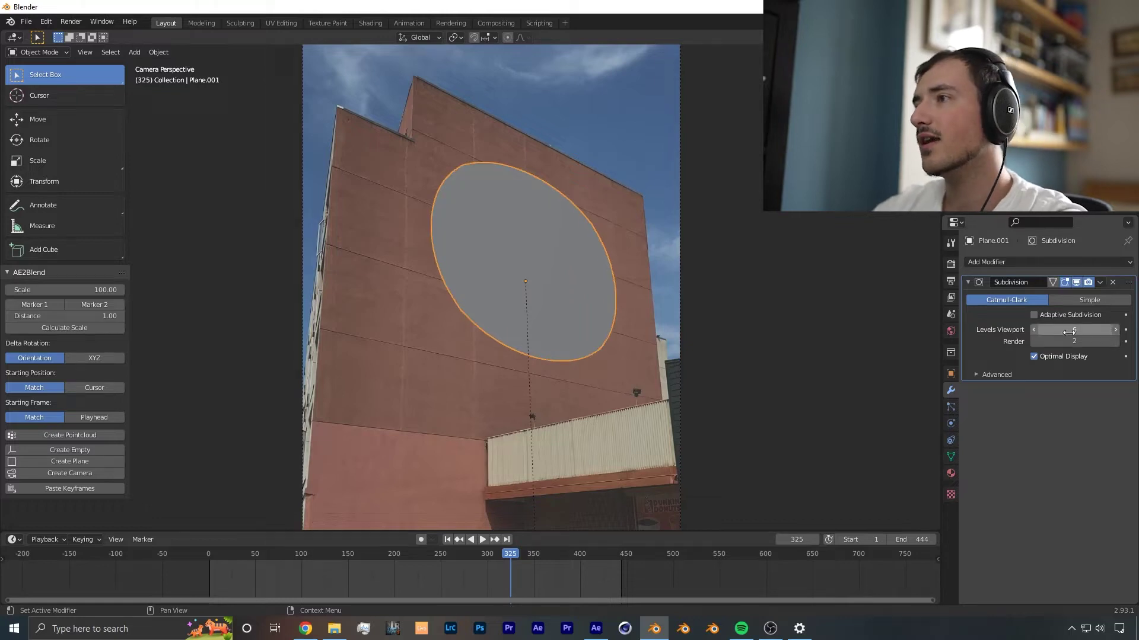
{"action": "left_click", "coordinate": [1080, 301]}
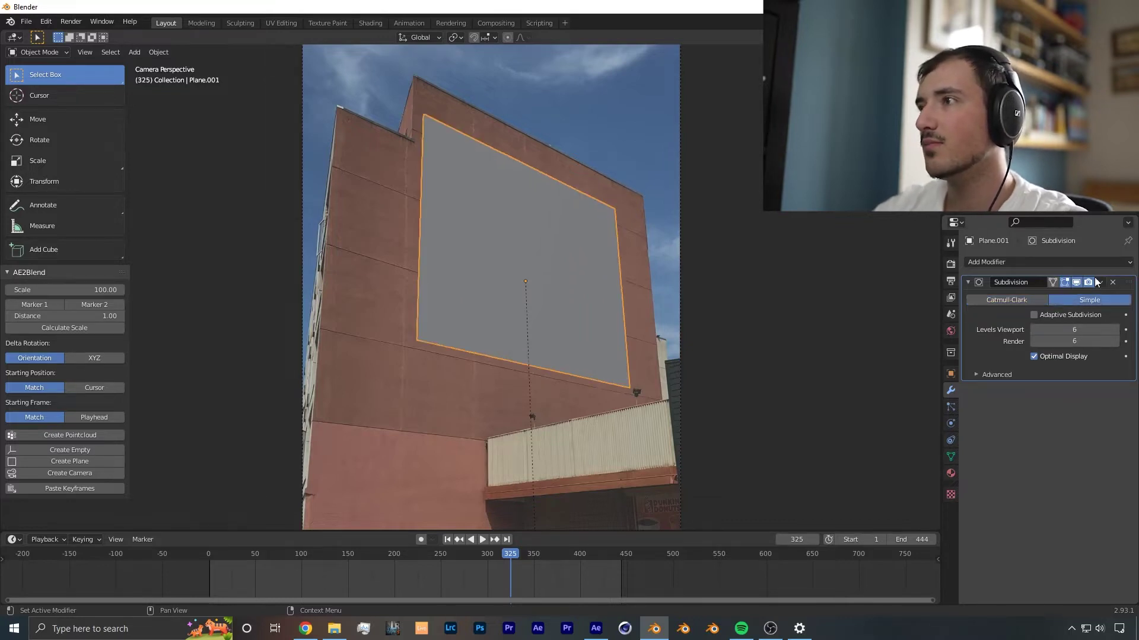
Apply the Subdivision modifier and display the plane in wireframe shading over the footage
{"action": "left_click", "coordinate": [1100, 282]}
{"action": "left_click", "coordinate": [1047, 295]}
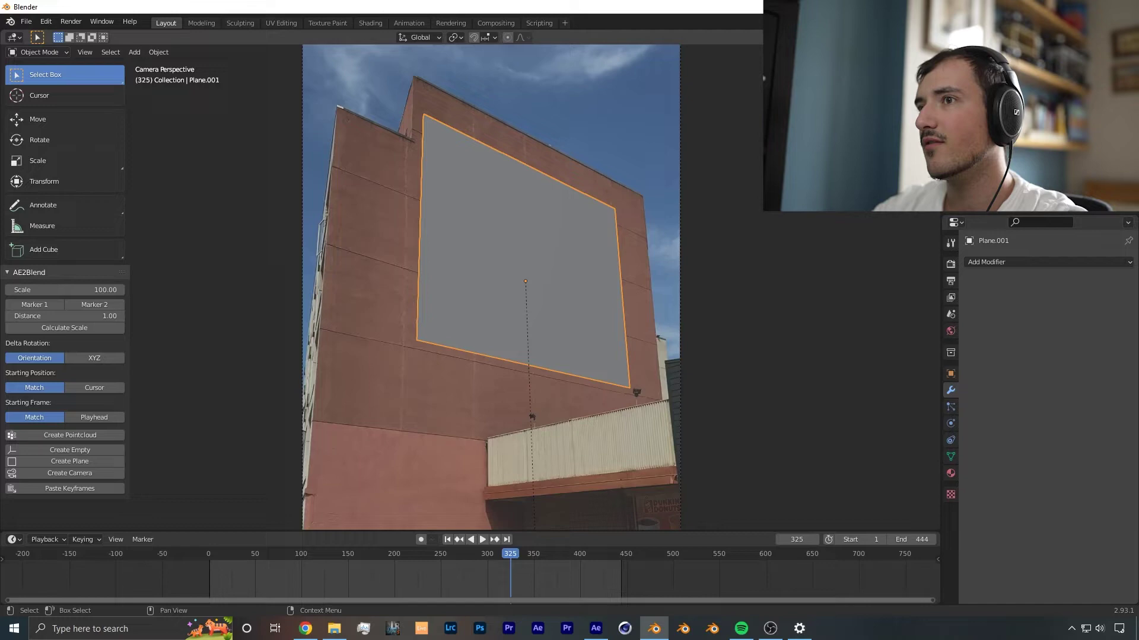
{"action": "left_click", "coordinate": [886, 52]}
{"action": "scroll", "coordinate": [617, 290], "scroll_direction": "up", "scroll_amount": 4}
{"action": "scroll", "coordinate": [599, 252], "scroll_direction": "down", "scroll_amount": 2}
{"action": "middle_click_drag", "start_coordinate": [590, 273], "coordinate": [565, 272], "text": "shift"}
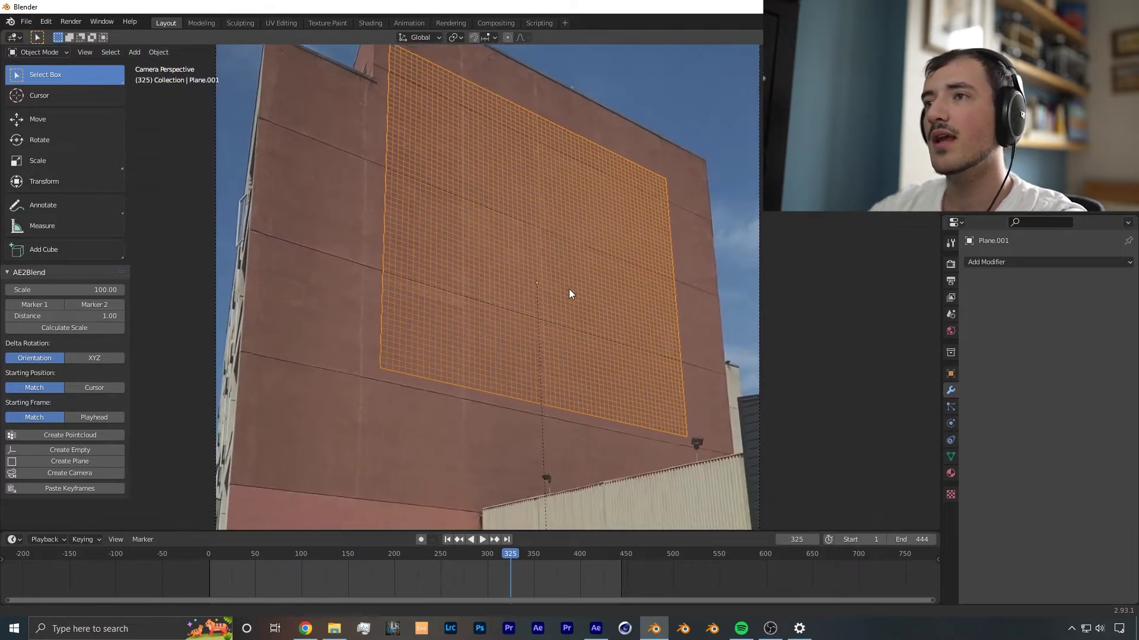
{"action": "middle_click_drag", "start_coordinate": [470, 260], "coordinate": [492, 277], "text": "shift"}
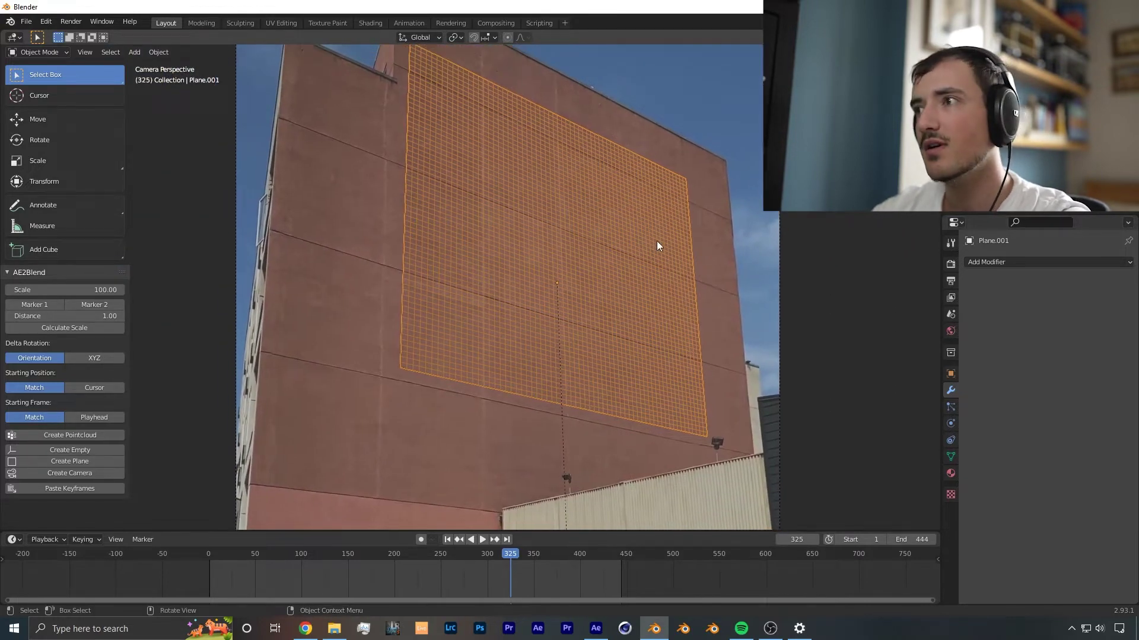
Add Cloth physics to the subdivided plane and return to frame 1
{"action": "left_click", "coordinate": [950, 457]}
{"action": "left_click", "coordinate": [952, 424]}
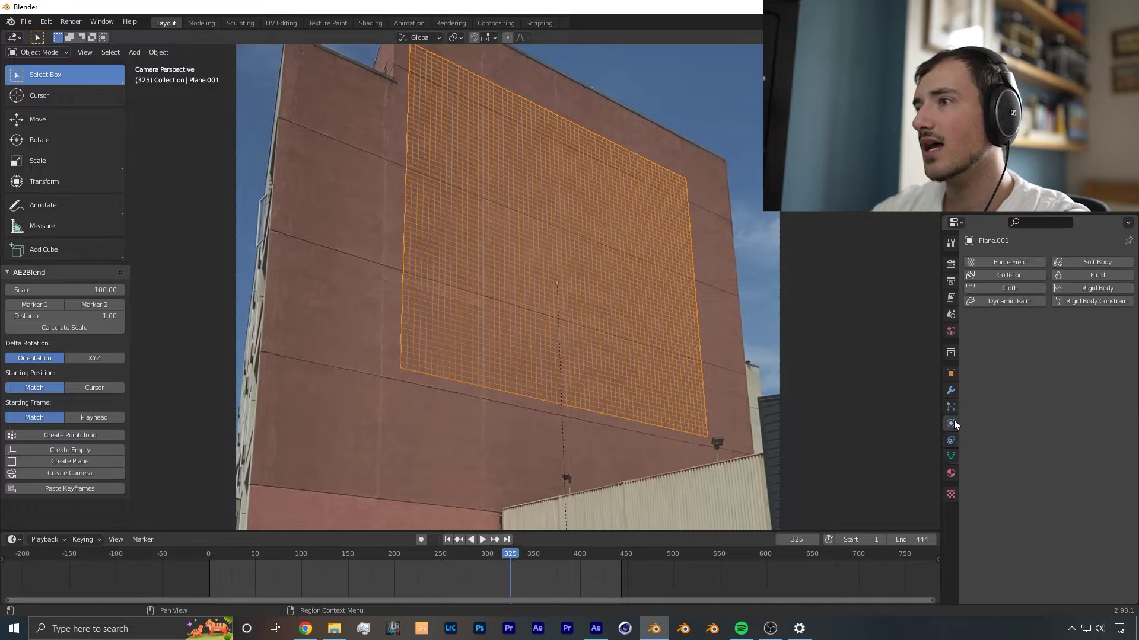
{"action": "left_click", "coordinate": [1011, 288]}
{"action": "key", "text": "shift+Left"}
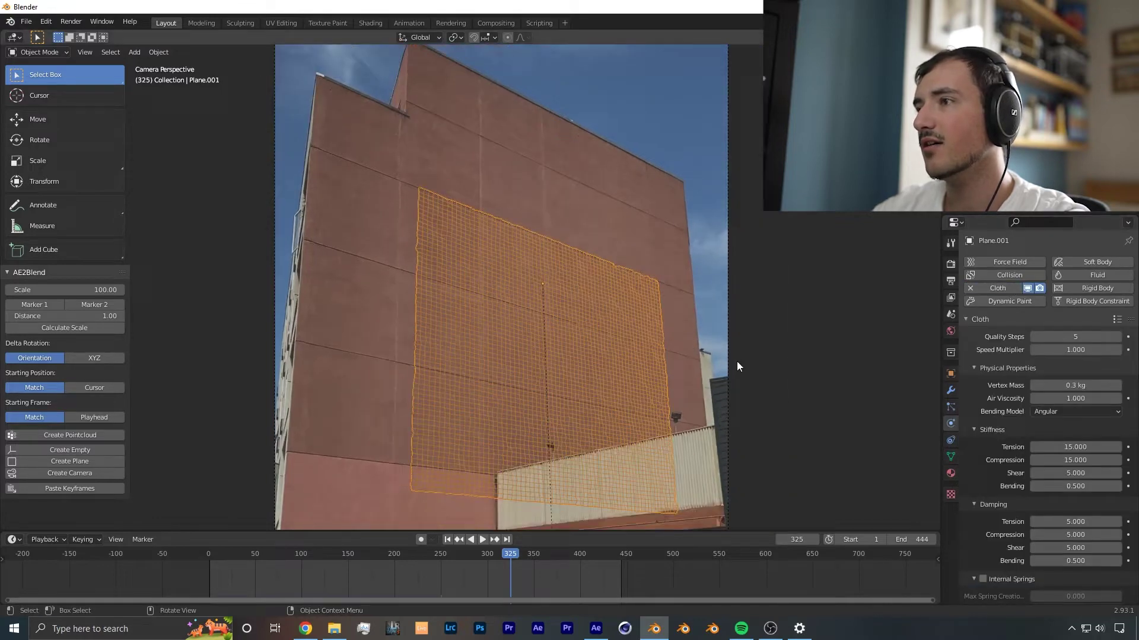
{"action": "scroll", "coordinate": [553, 347], "scroll_direction": "up", "scroll_amount": 2}
{"action": "scroll", "coordinate": [572, 361], "scroll_direction": "down", "scroll_amount": 2}
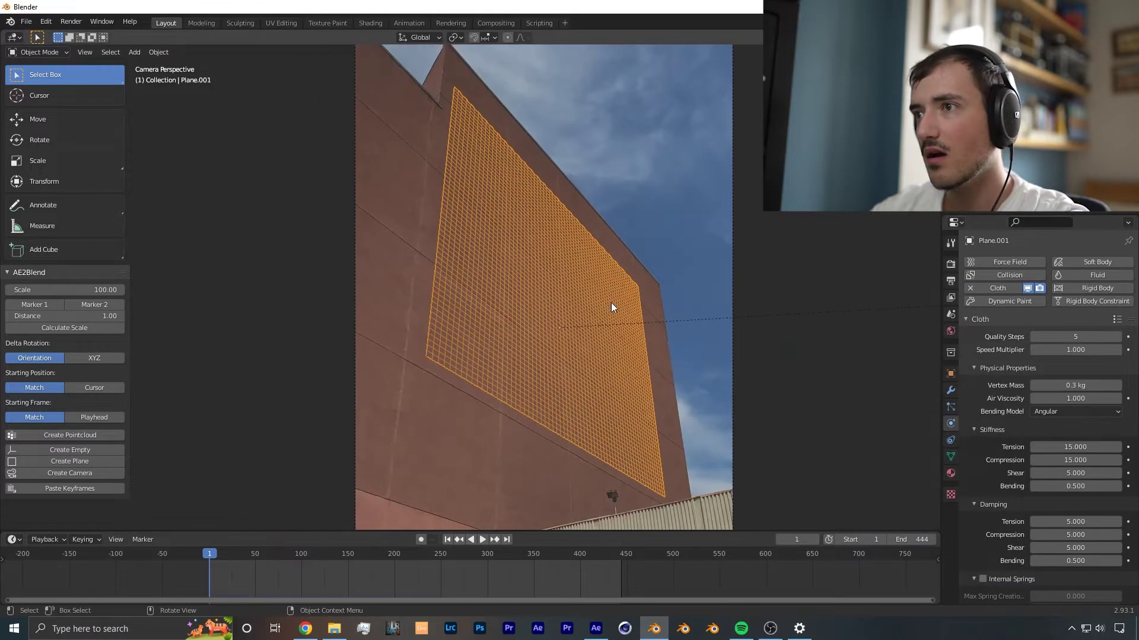
Enter Edit Mode on the plane and select only its outer boundary edge loop
{"action": "key", "text": "Tab"}
{"action": "key", "text": "alt+a"}
{"action": "scroll", "coordinate": [500, 374], "scroll_direction": "up", "scroll_amount": 2}
{"action": "middle_click_drag", "start_coordinate": [501, 374], "coordinate": [374, 307], "text": "shift"}
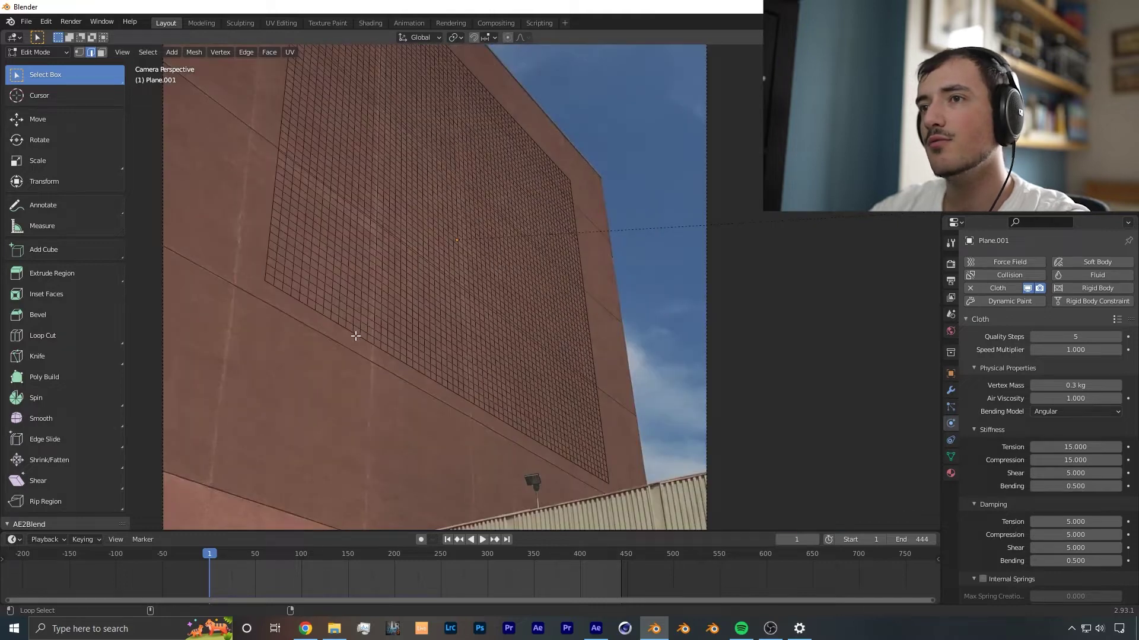
{"action": "middle_click_drag", "start_coordinate": [326, 202], "coordinate": [380, 323], "text": "shift"}
{"action": "scroll", "coordinate": [380, 324], "scroll_direction": "up", "scroll_amount": 1}
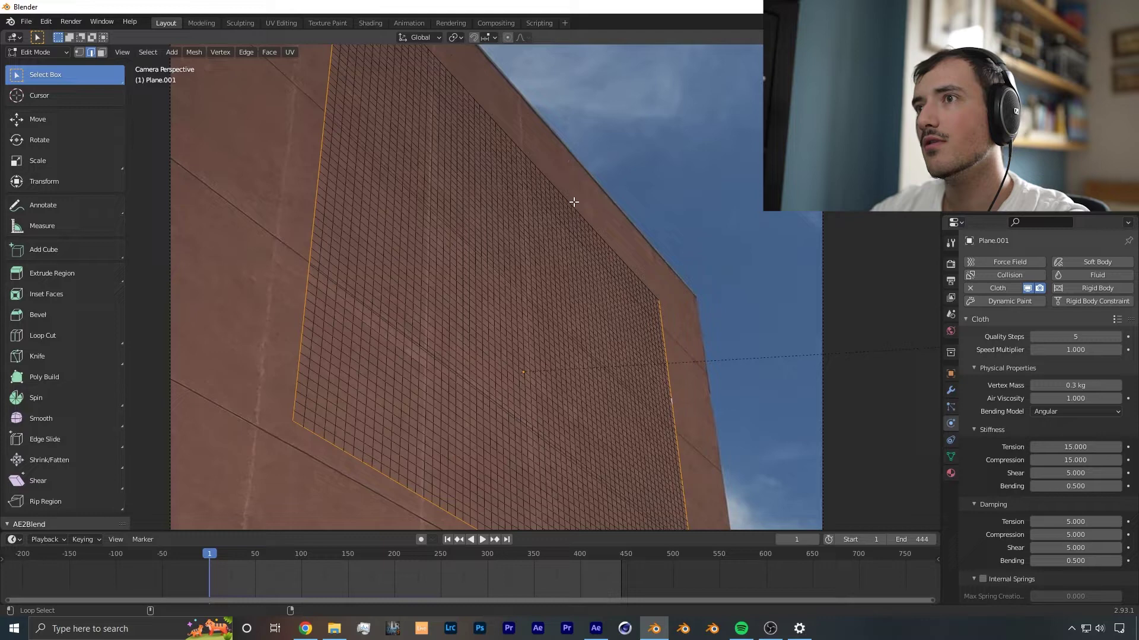
{"action": "key", "text": "Home"}
Create a vertex group from the selected boundary with weight 1.000 and return to Object Mode
{"action": "left_click", "coordinate": [951, 457]}
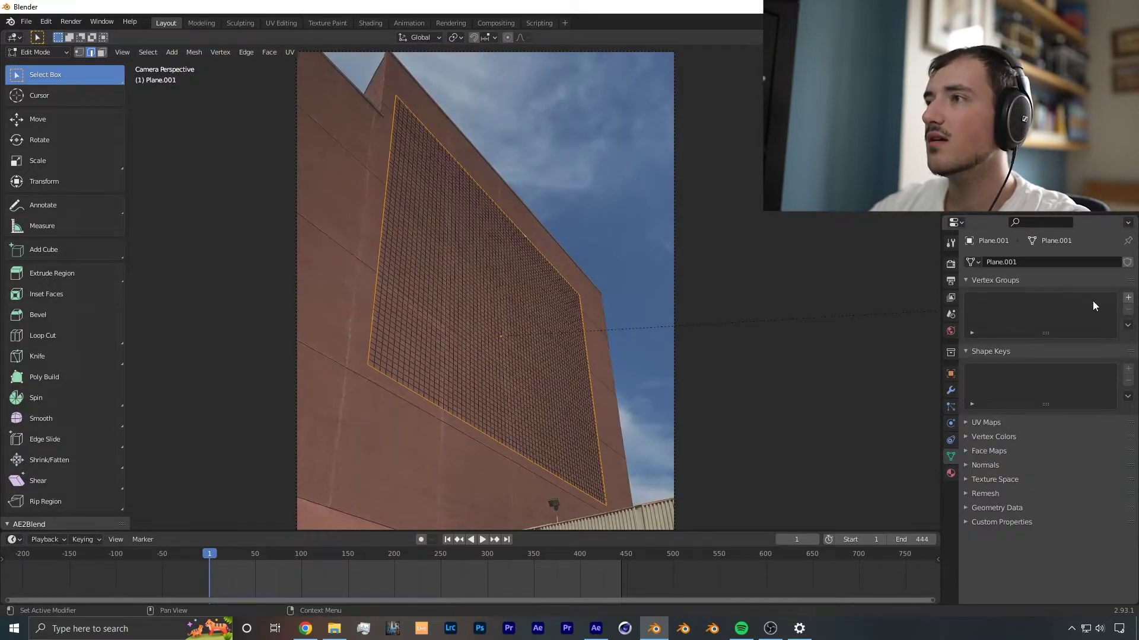
{"action": "left_click", "coordinate": [1129, 298]}
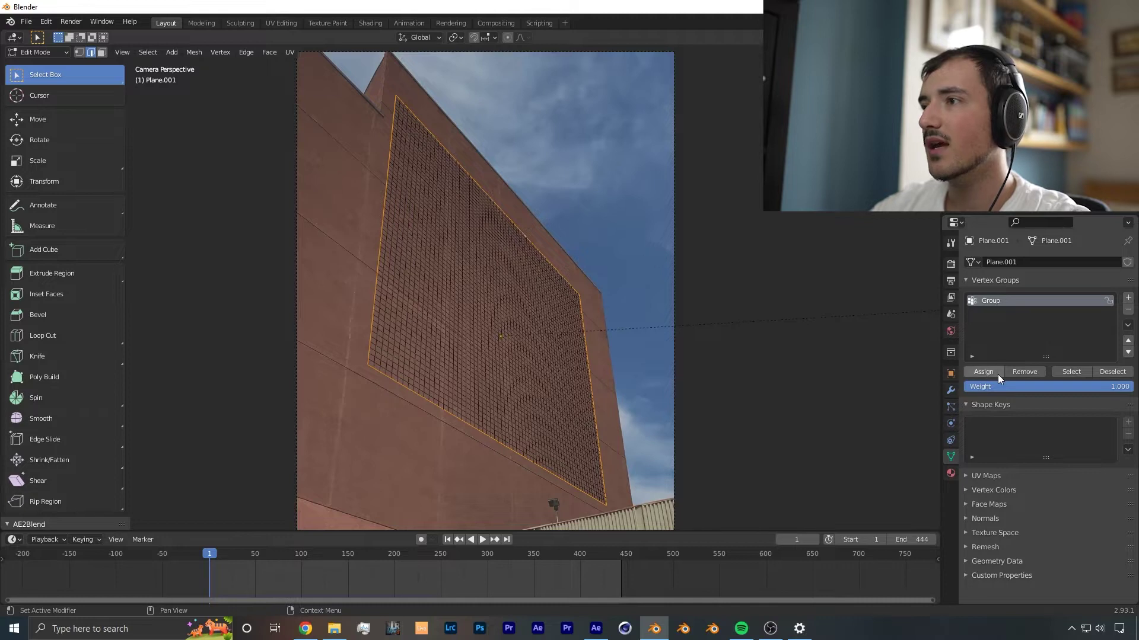
{"action": "key", "text": "Tab"}
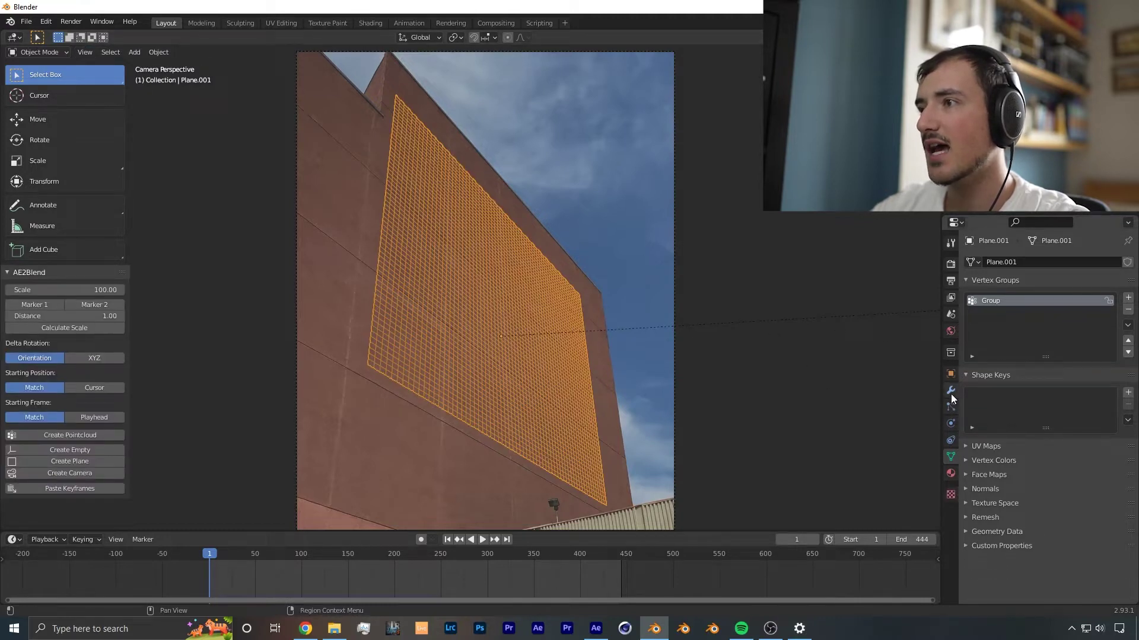
Set the cloth's pin group to the boundary vertex group and play the simulation
{"action": "left_click", "coordinate": [951, 423]}
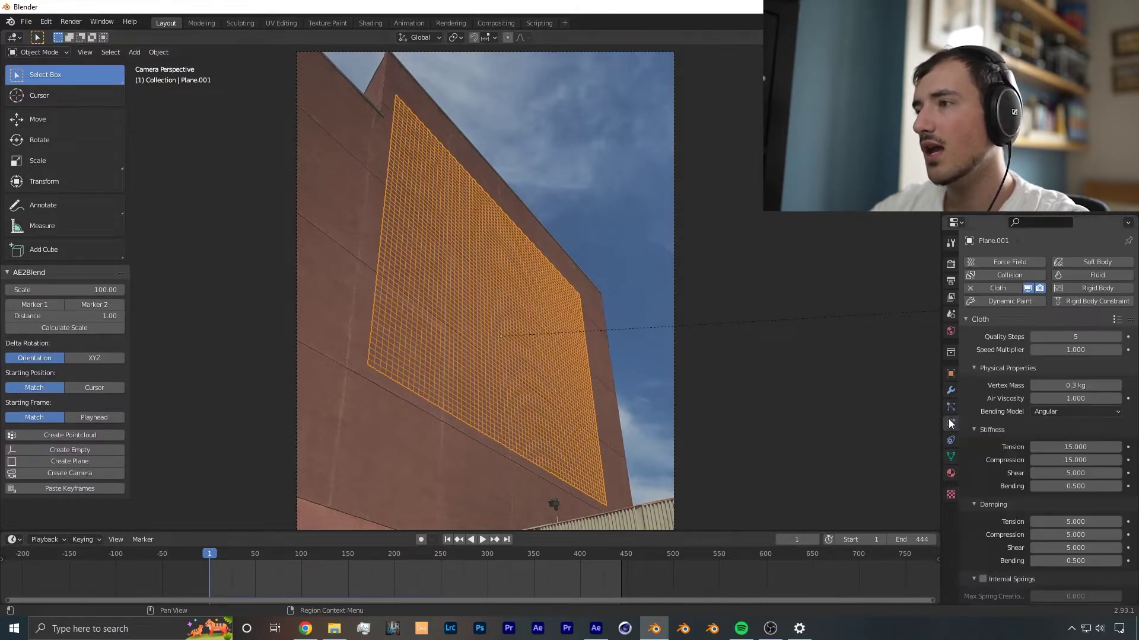
{"action": "scroll", "coordinate": [970, 439], "scroll_direction": "down", "scroll_amount": 10}
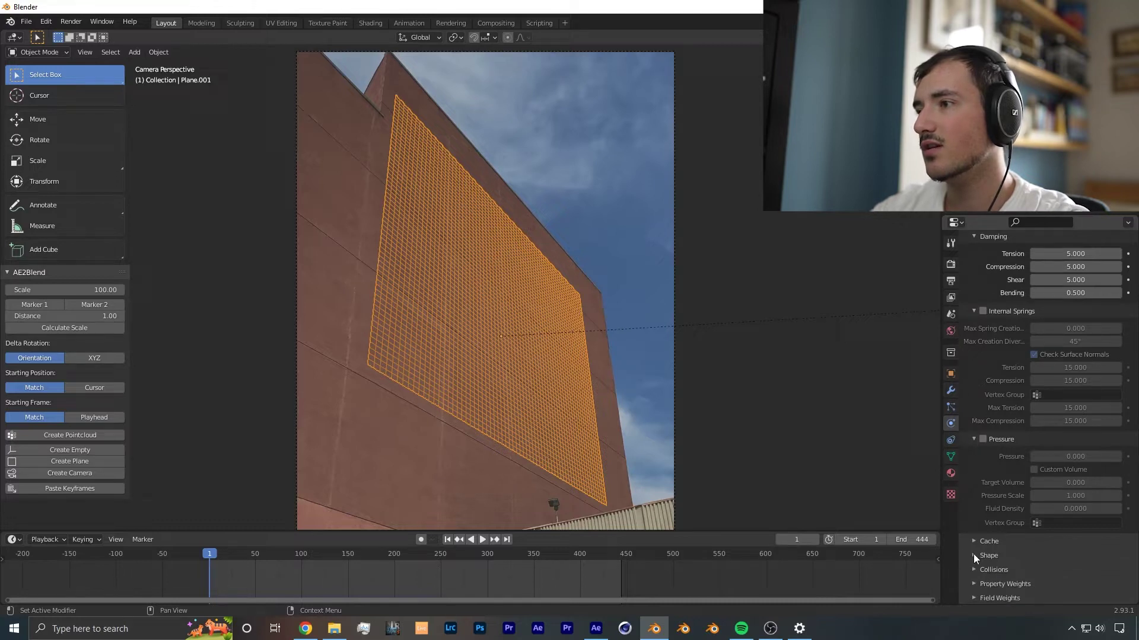
{"action": "left_click", "coordinate": [974, 556]}
{"action": "scroll", "coordinate": [1002, 504], "scroll_direction": "down", "scroll_amount": 4}
{"action": "left_click", "coordinate": [1047, 482]}
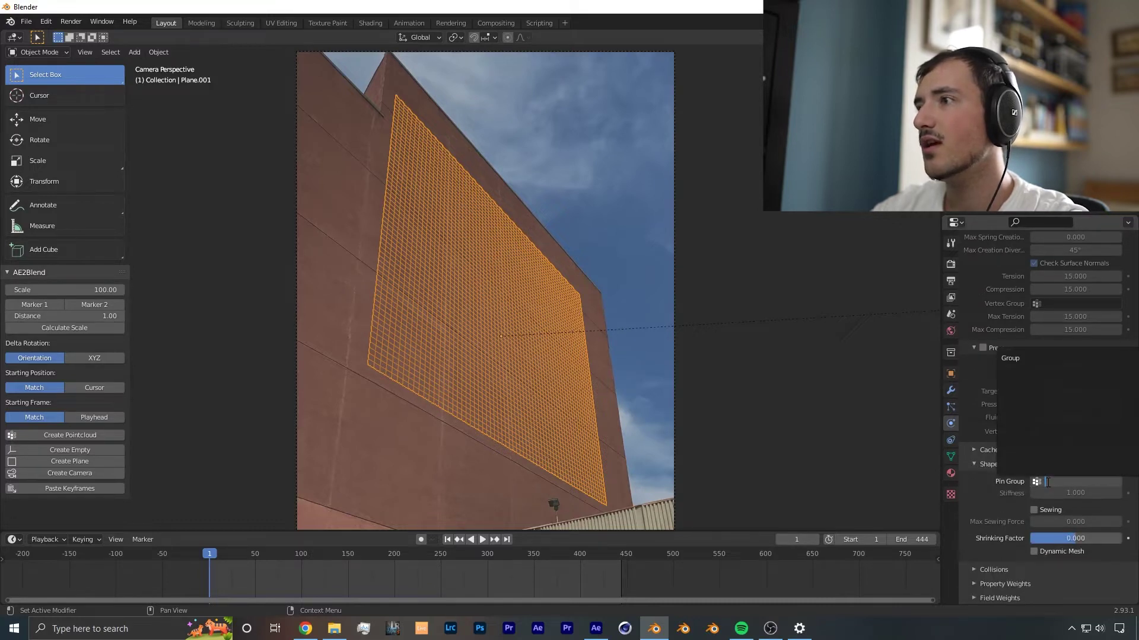
{"action": "left_click", "coordinate": [1023, 360]}
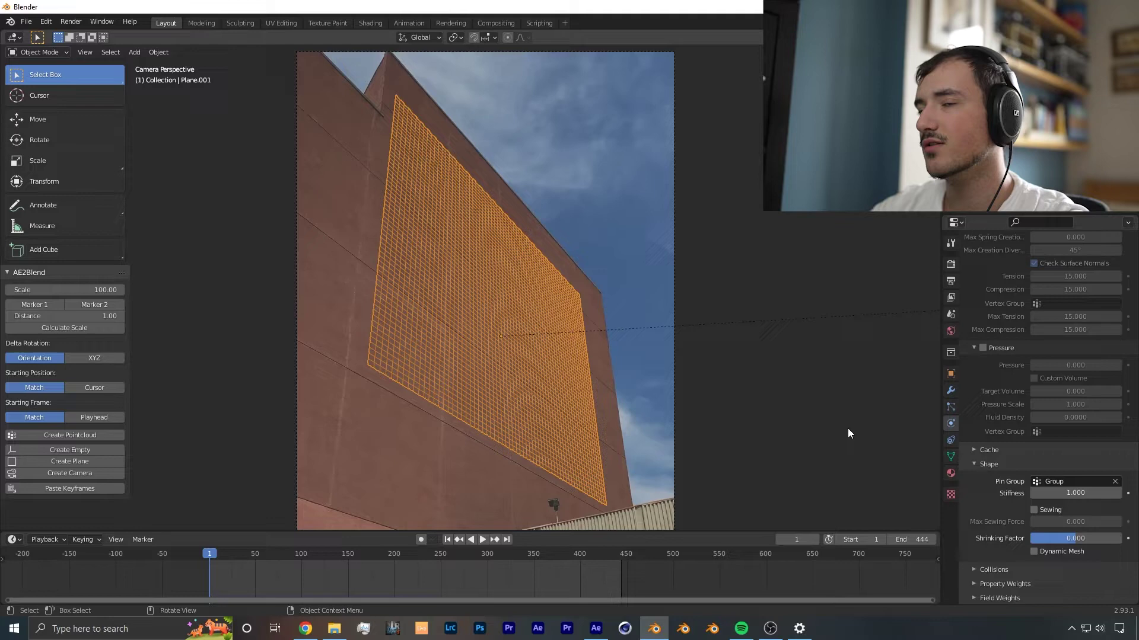
{"action": "key", "text": "space"}
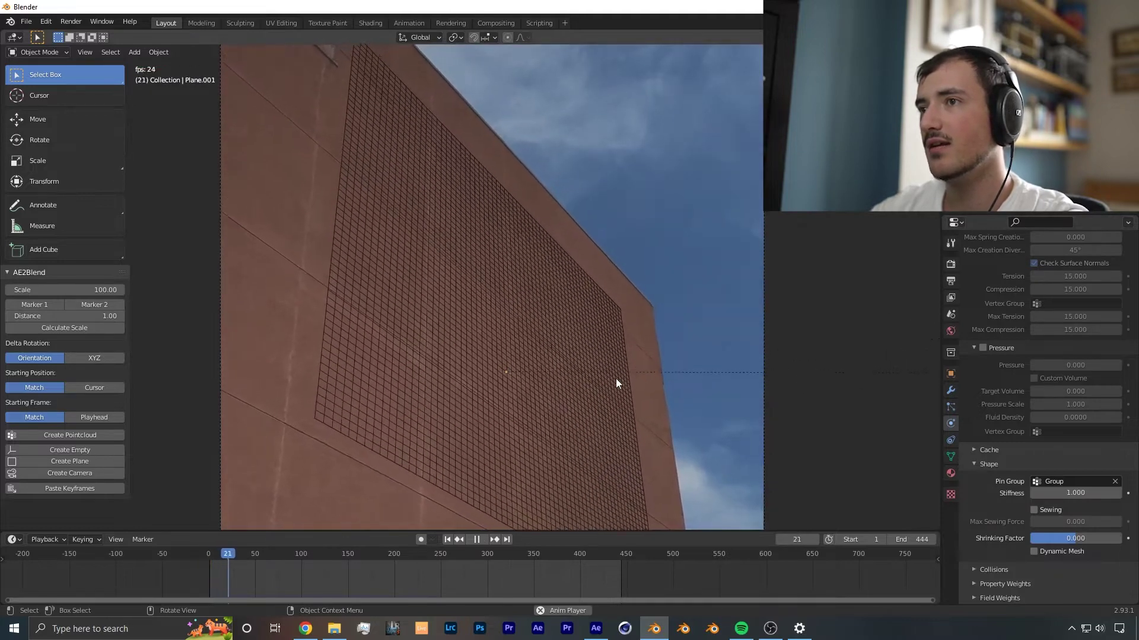
Turn off gravity in the scene settings so the cloth plane is not pulled down
{"action": "mouse_move", "coordinate": [615, 380]}
{"action": "middle_mouse_down"}
{"action": "mouse_move", "coordinate": [548, 365]}
{"action": "mouse_move", "coordinate": [498, 259]}
{"action": "mouse_move", "coordinate": [523, 518]}
{"action": "mouse_move", "coordinate": [557, 389]}
{"action": "mouse_move", "coordinate": [628, 396]}
{"action": "middle_mouse_up"}
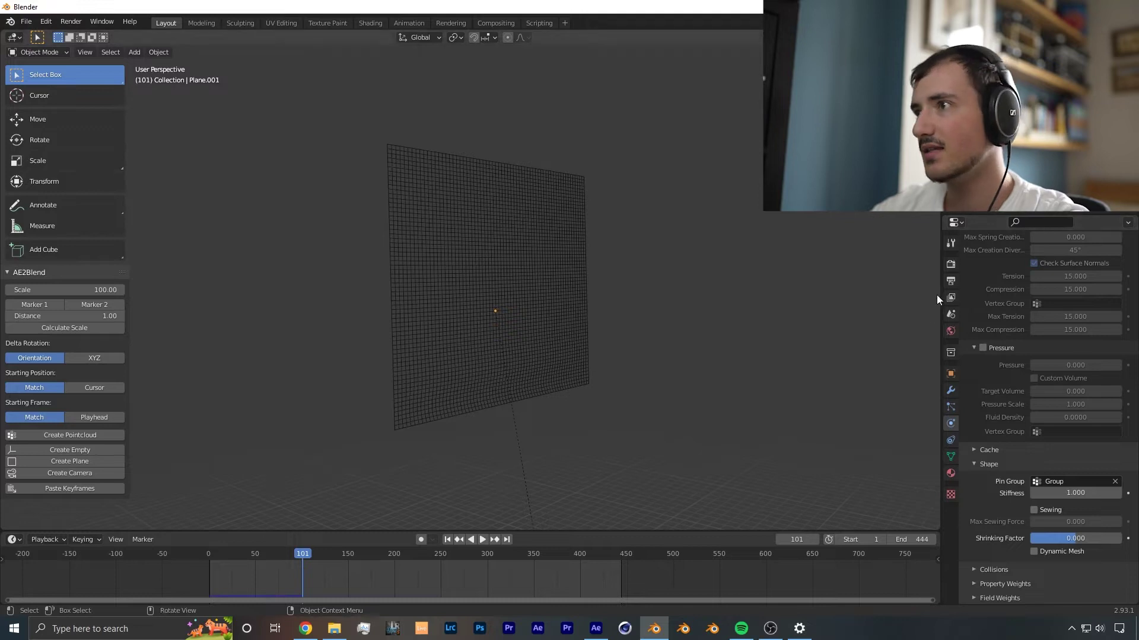
{"action": "left_click", "coordinate": [951, 315]}
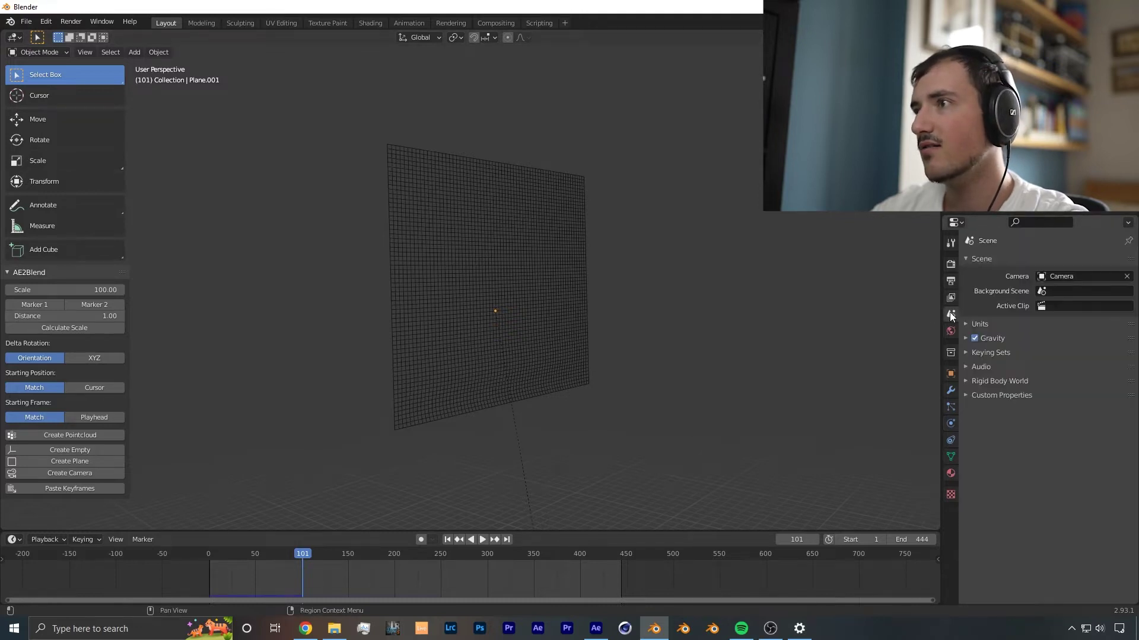
{"action": "left_click", "coordinate": [974, 338]}
{"action": "middle_click_drag", "start_coordinate": [714, 359], "coordinate": [781, 211]}
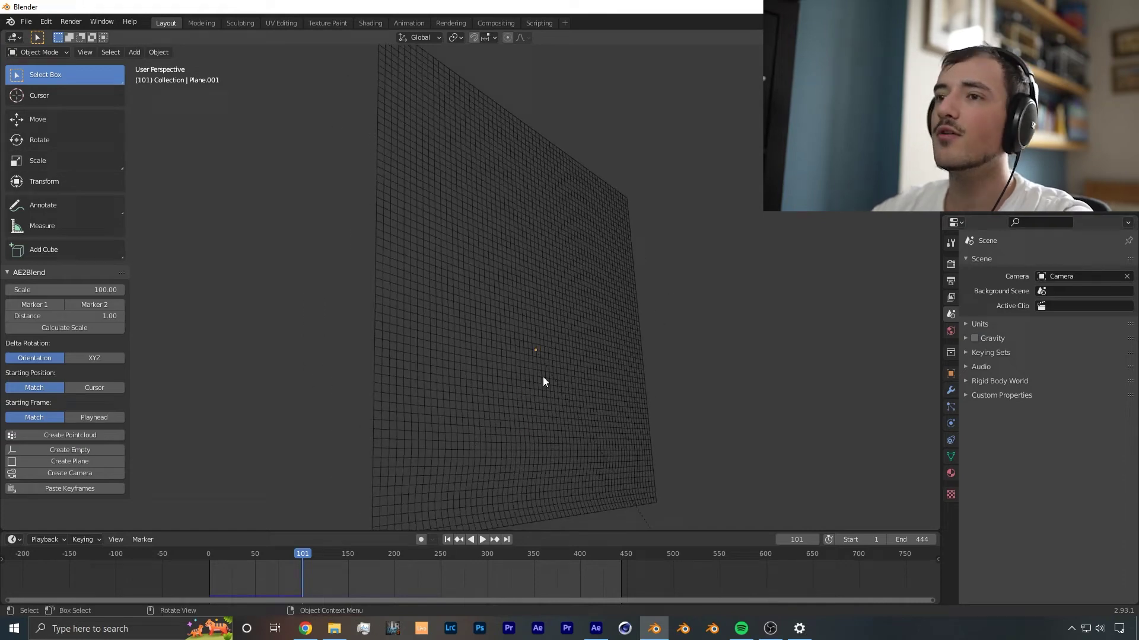
{"action": "middle_click_drag", "start_coordinate": [543, 378], "coordinate": [531, 403]}
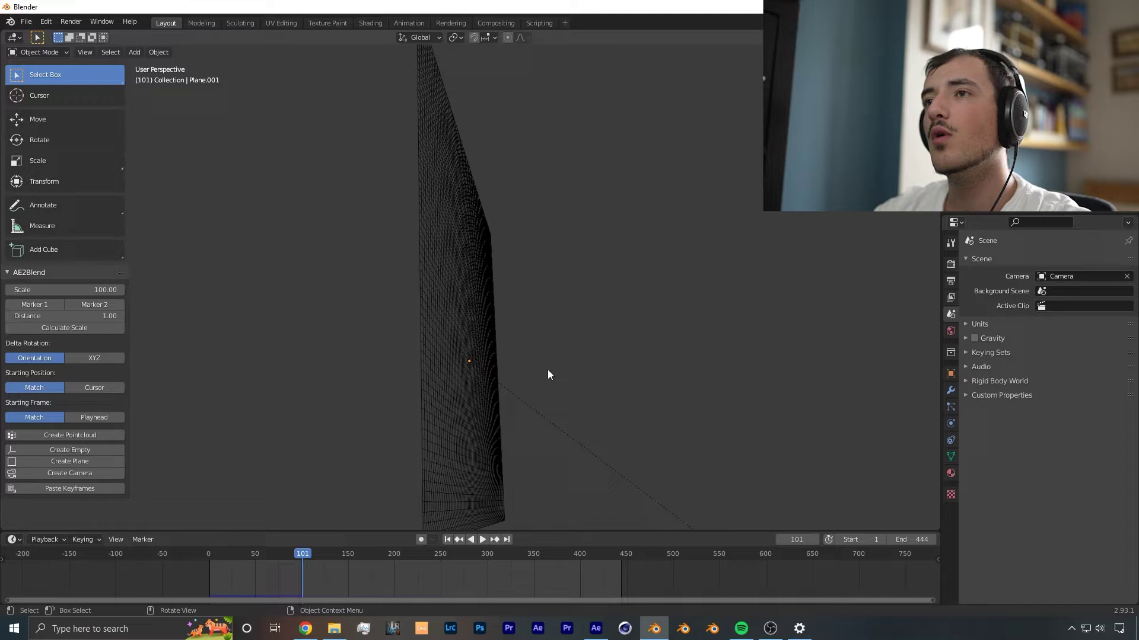
{"action": "middle_click_drag", "start_coordinate": [547, 370], "coordinate": [628, 334]}
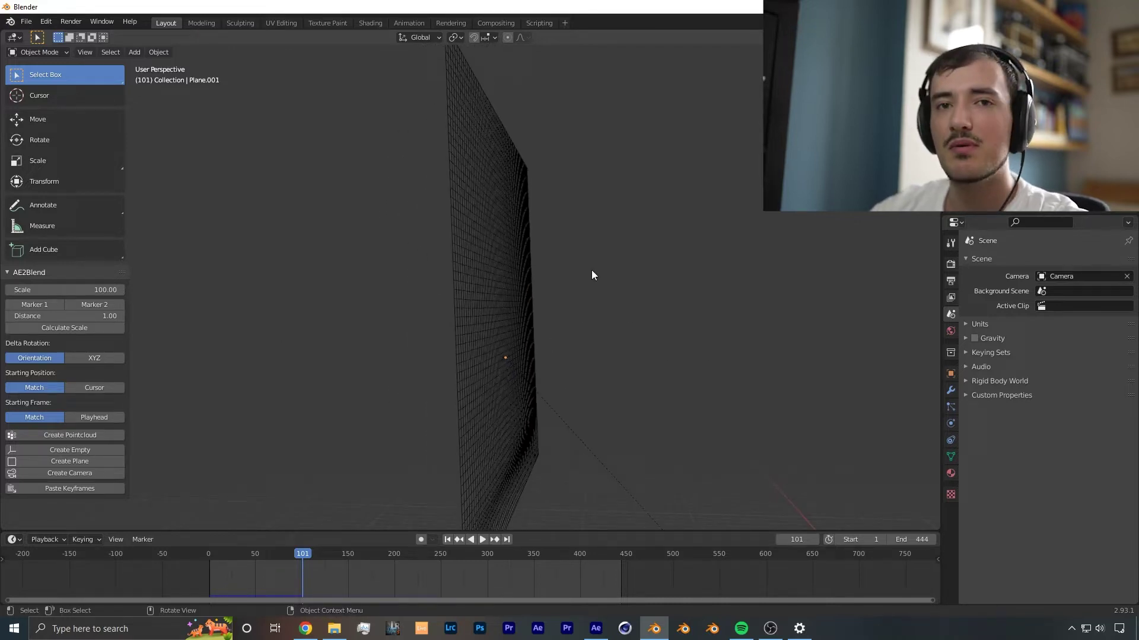
{"action": "left_click", "coordinate": [516, 247]}
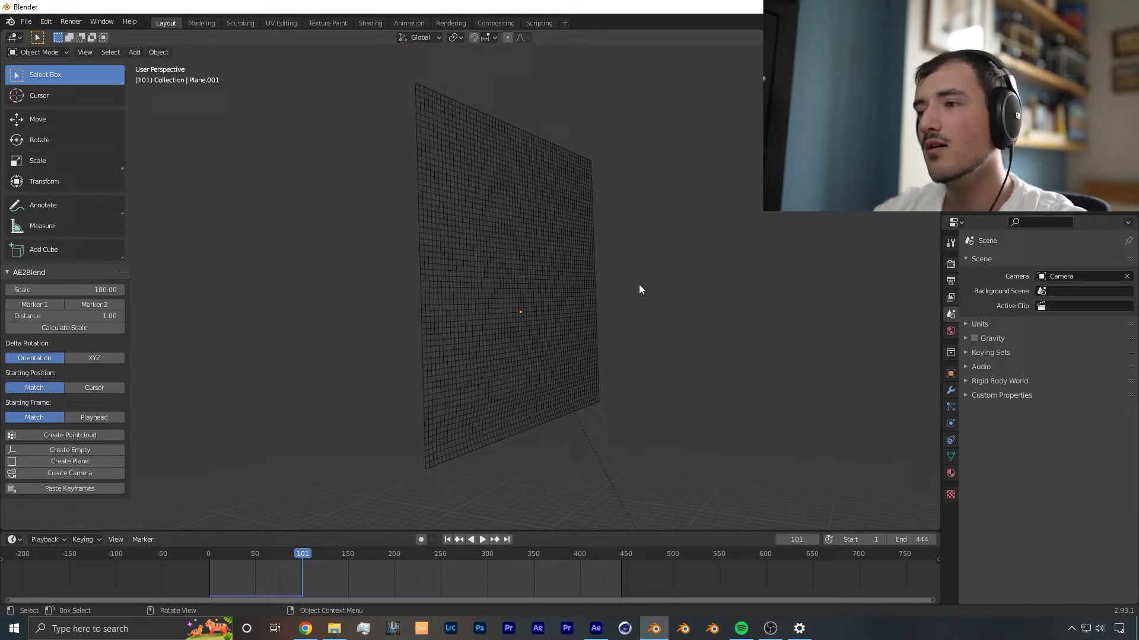
{"action": "middle_click_drag", "start_coordinate": [639, 286], "coordinate": [665, 287]}
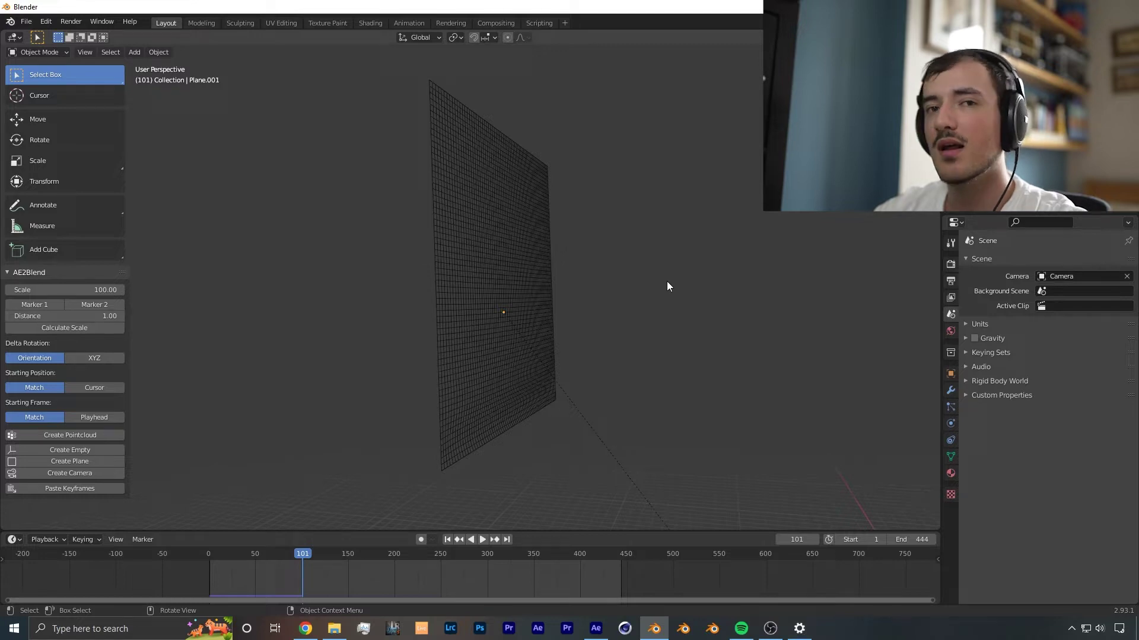
{"action": "middle_click_drag", "start_coordinate": [556, 280], "coordinate": [626, 340], "text": "shift"}
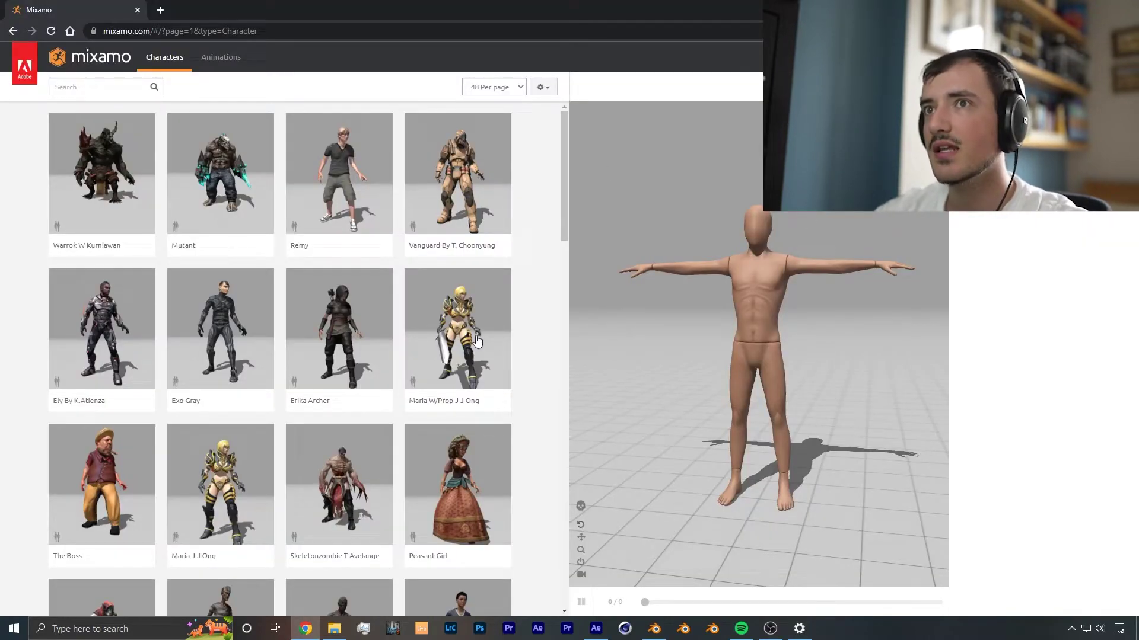
Browse Mixamo's animation library and return to the character library
{"action": "left_click", "coordinate": [210, 60]}
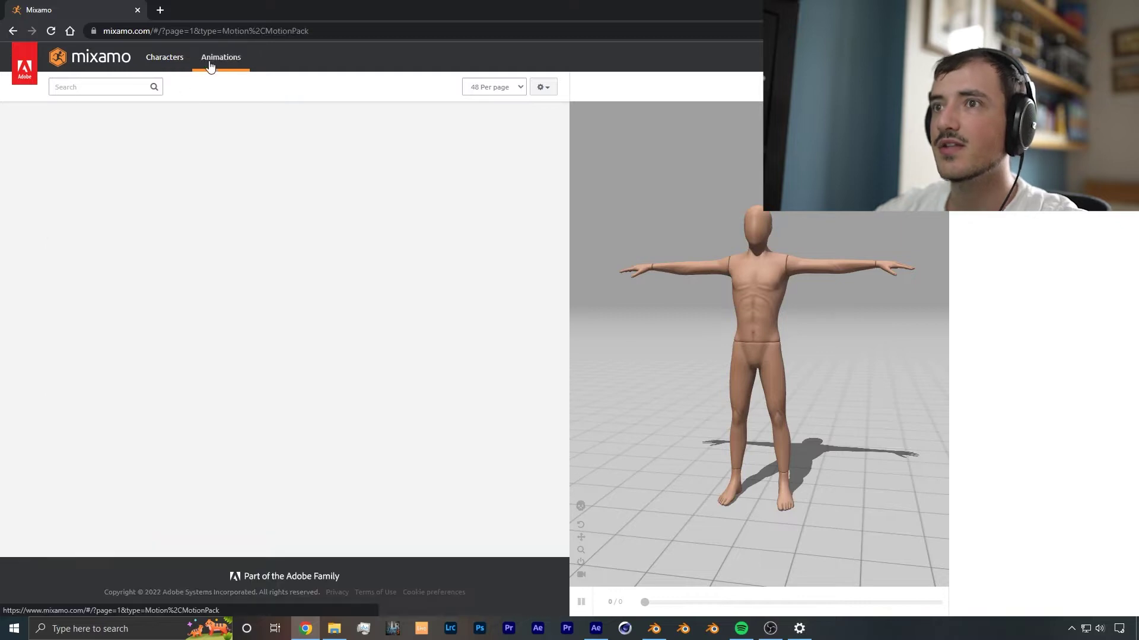
{"action": "scroll", "coordinate": [297, 475], "scroll_direction": "down", "scroll_amount": 3}
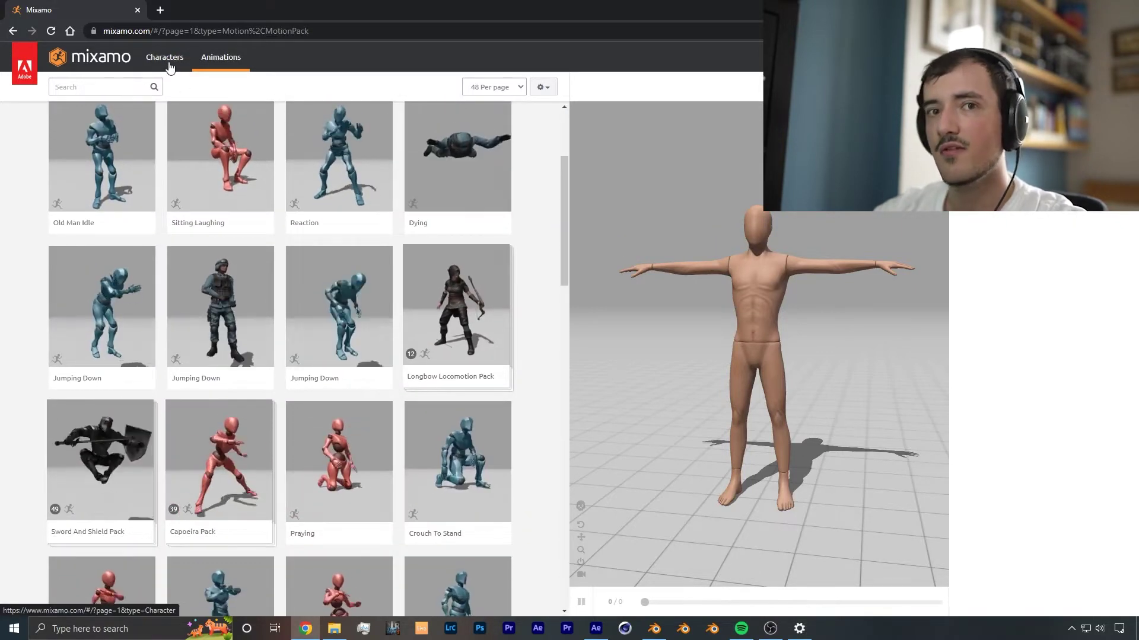
{"action": "left_click", "coordinate": [169, 65]}
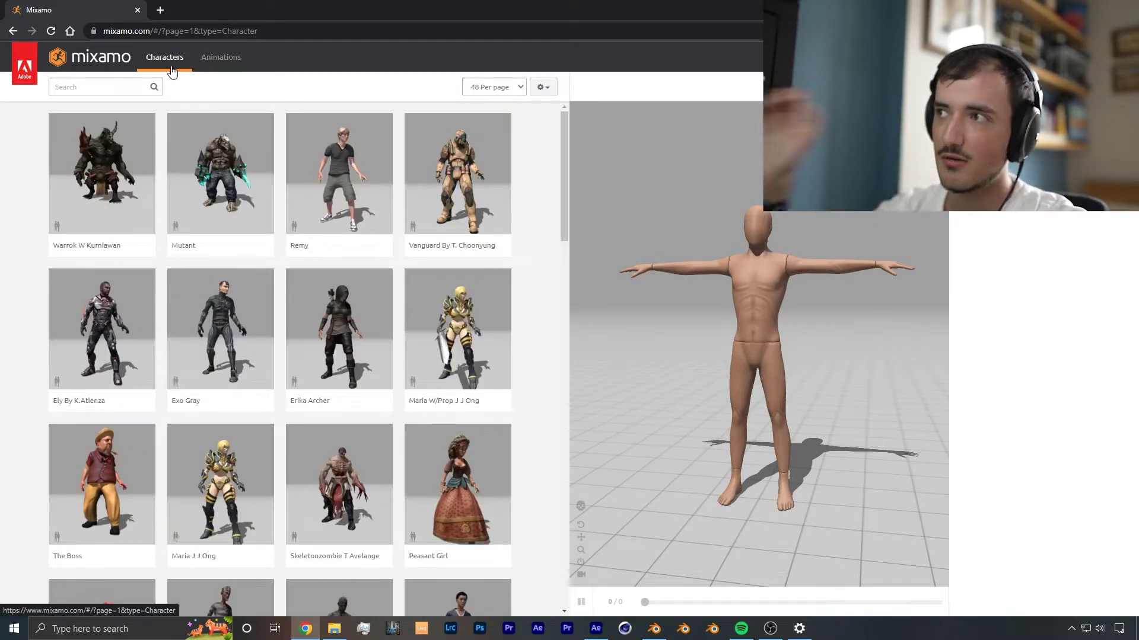
Download the previewed mannequin character in FBX Binary(.fbx) format with the T-pose
{"action": "left_click", "coordinate": [1044, 119]}
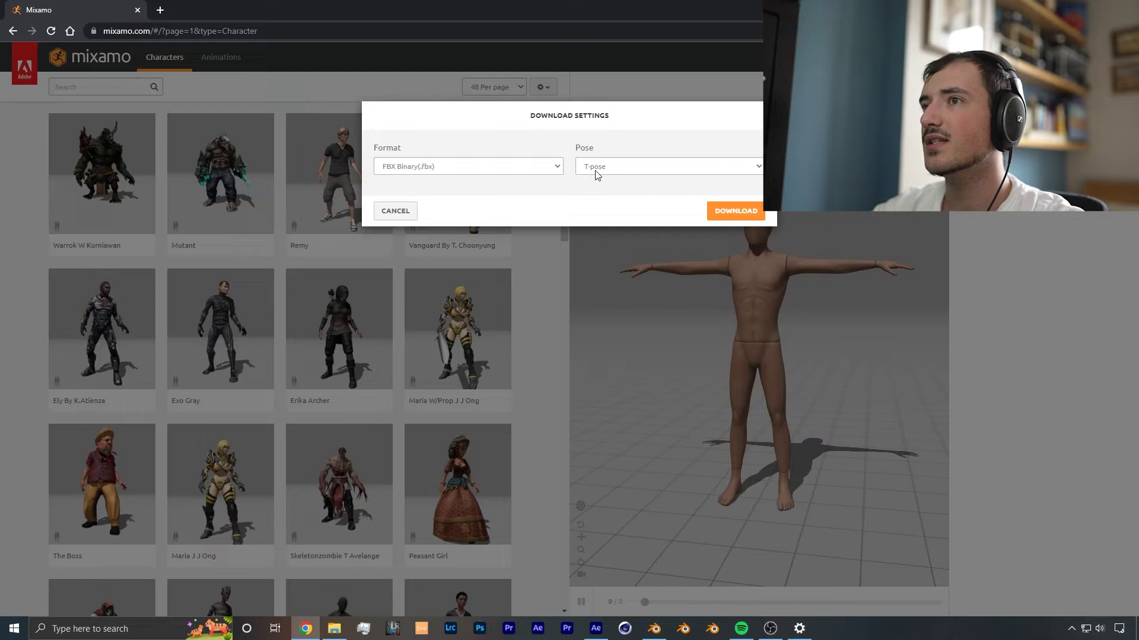
{"action": "left_click", "coordinate": [478, 169]}
{"action": "left_click", "coordinate": [478, 173]}
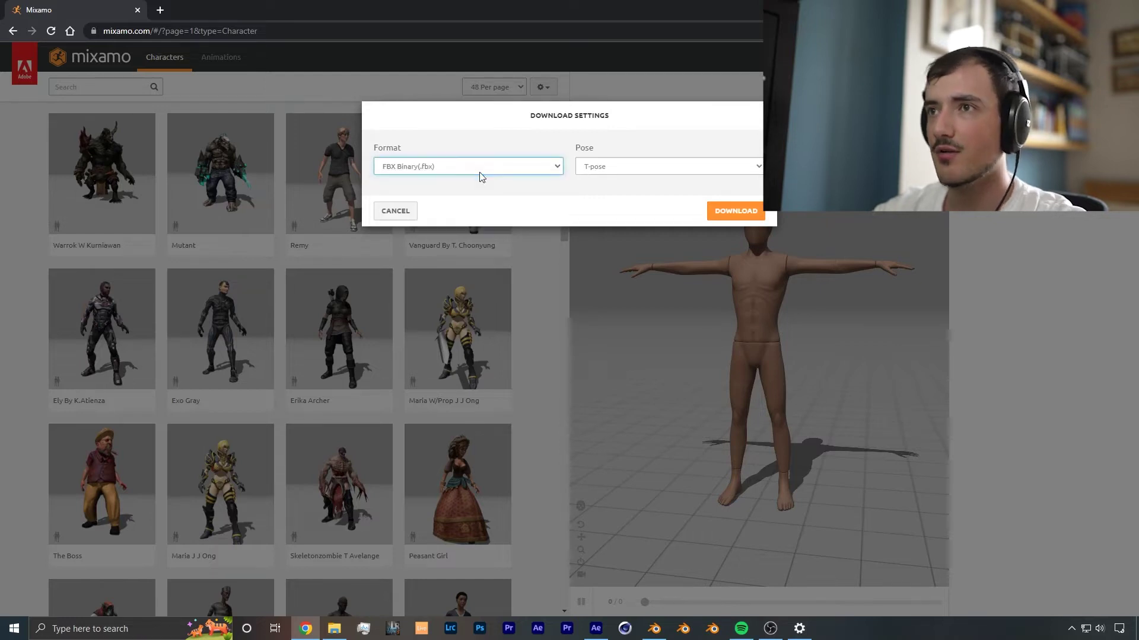
{"action": "left_click", "coordinate": [736, 211]}
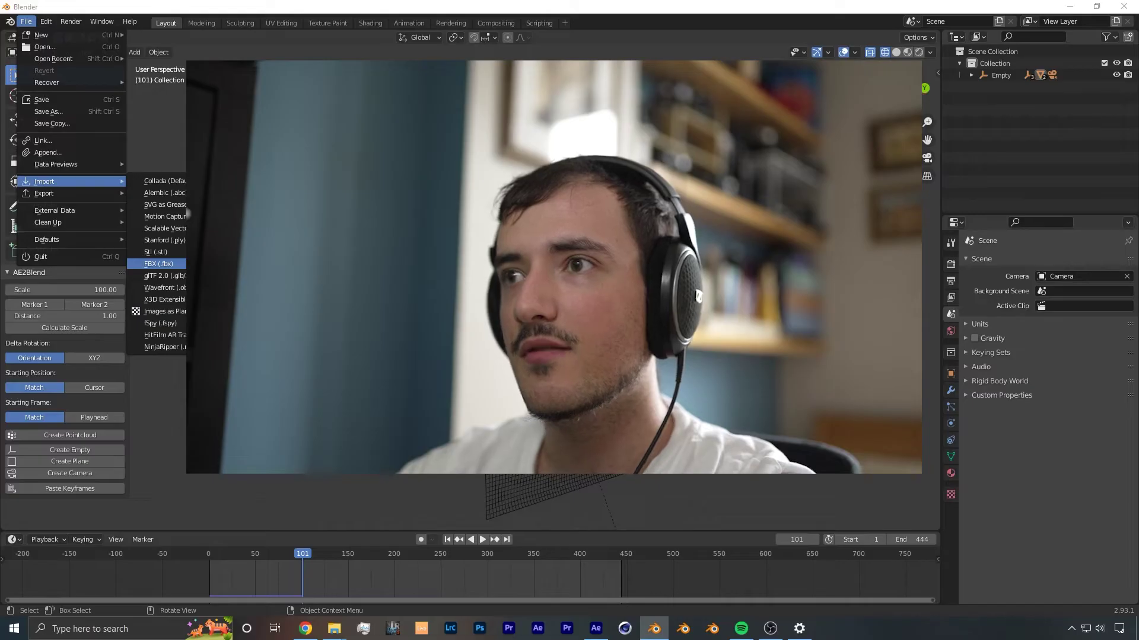
Switch to Blender and import mannequin.fbx as FBX from the Blender Assests\Models folder
{"action": "left_click", "coordinate": [159, 261]}
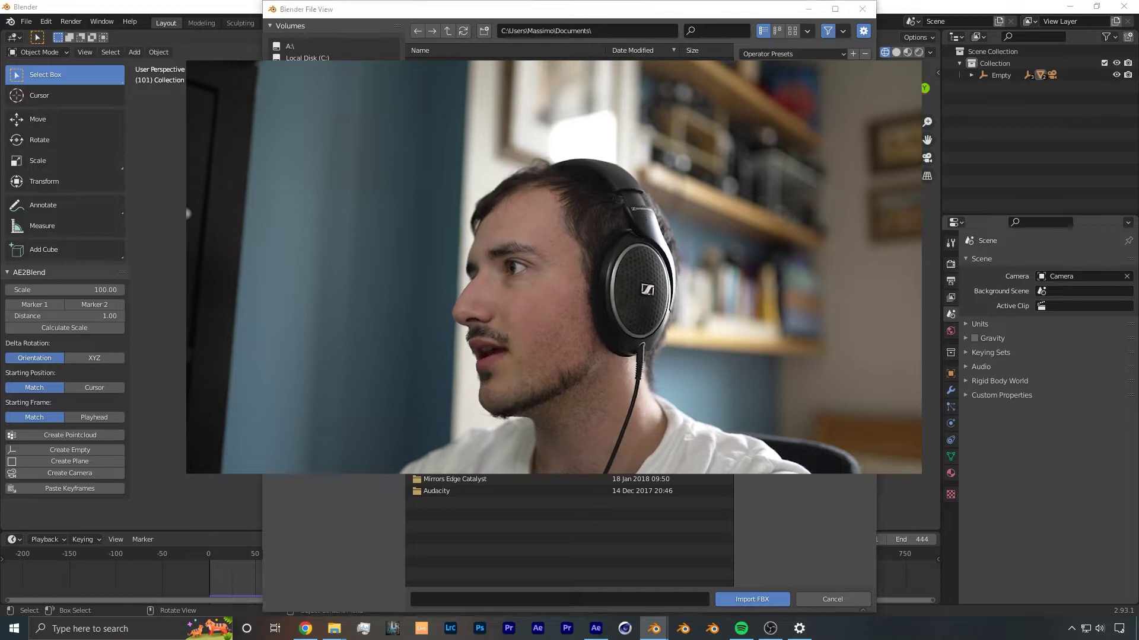
{"action": "left_click_drag", "start_coordinate": [1138, 474], "coordinate": [539, 546]}
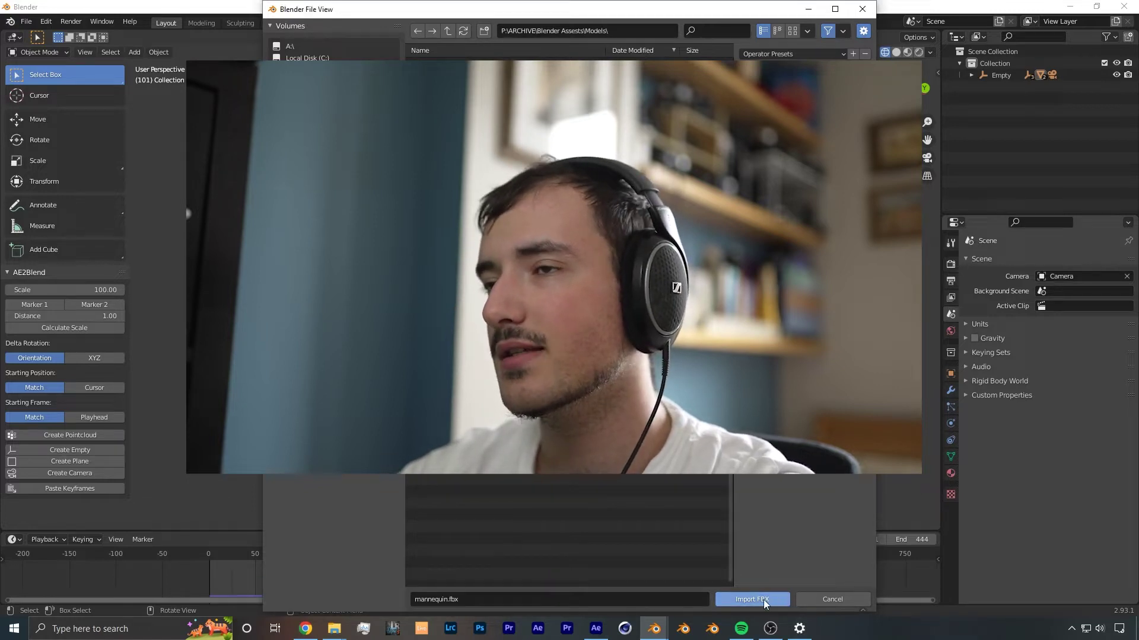
{"action": "left_click", "coordinate": [765, 599]}
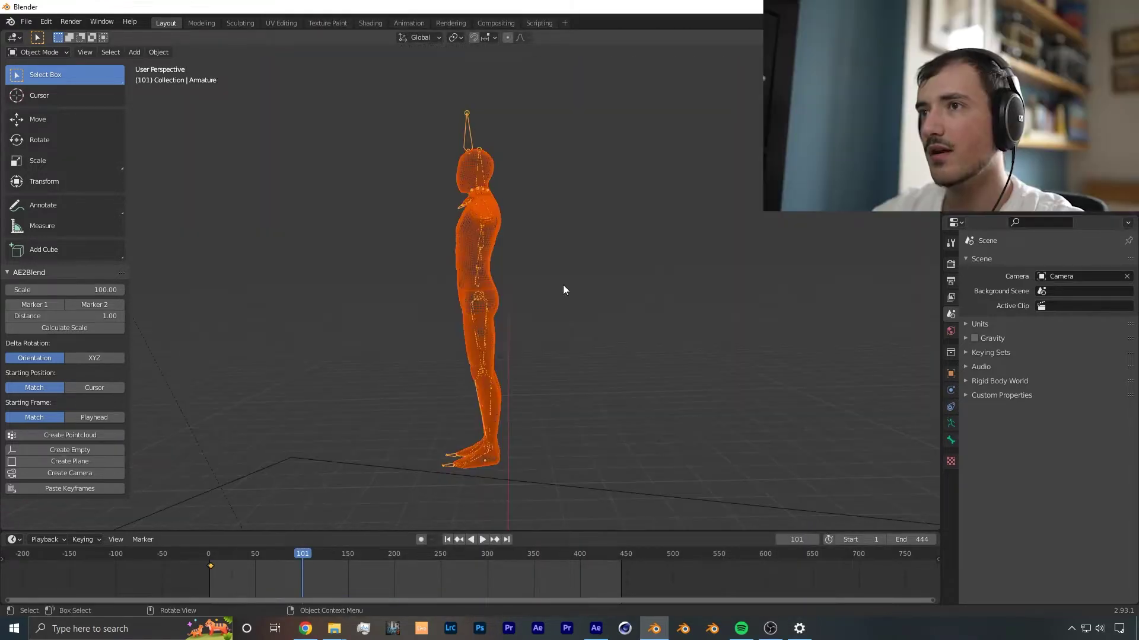
Scale up the imported mannequin armature at the scene origin
{"action": "middle_click_drag", "start_coordinate": [564, 285], "coordinate": [538, 335]}
{"action": "scroll", "coordinate": [561, 314], "scroll_direction": "down", "scroll_amount": 10}
{"action": "key", "text": "s"}
{"action": "left_click", "coordinate": [369, 280]}
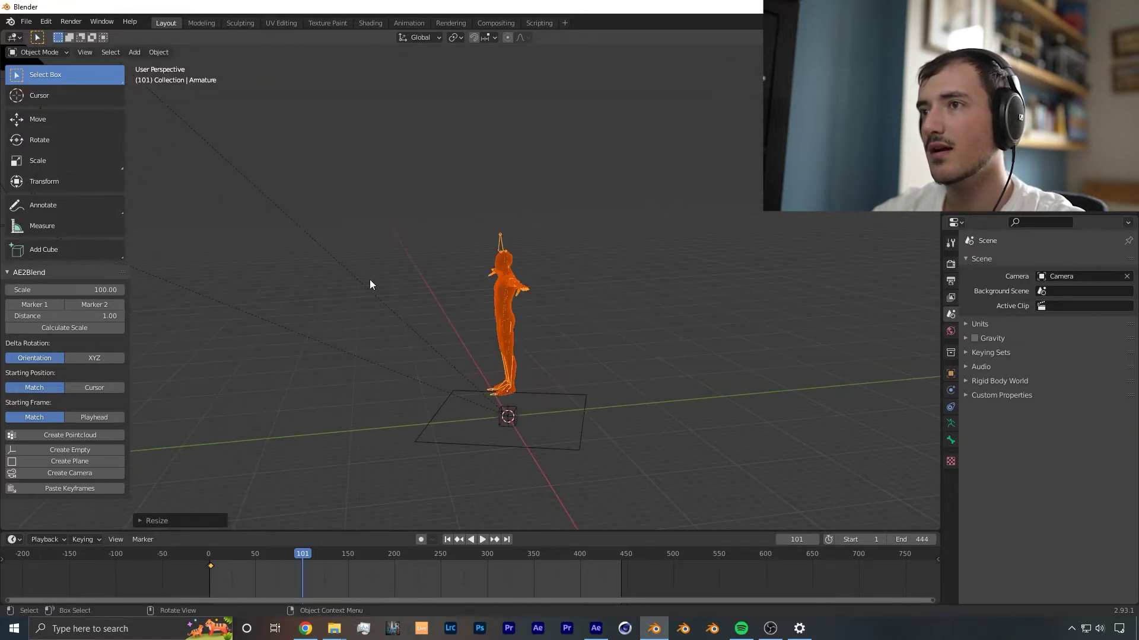
Move the mannequin behind the wall plane, checking the side view and lining it up within the plane in the back view
{"action": "scroll", "coordinate": [366, 287], "scroll_direction": "down", "scroll_amount": 6}
{"action": "middle_click_drag", "start_coordinate": [366, 287], "coordinate": [545, 435], "text": "shift"}
{"action": "scroll", "coordinate": [546, 434], "scroll_direction": "down", "scroll_amount": 3}
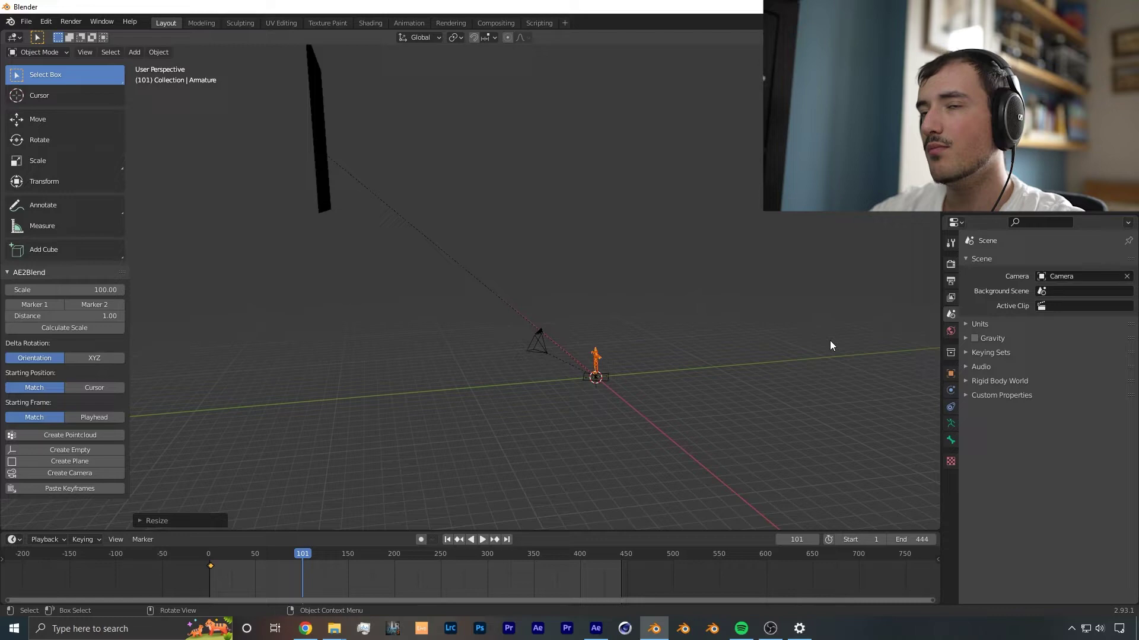
{"action": "key", "text": "g"}
{"action": "left_click", "coordinate": [453, 92]}
{"action": "middle_click_drag", "start_coordinate": [388, 141], "coordinate": [543, 166]}
{"action": "left_click", "coordinate": [885, 89]}
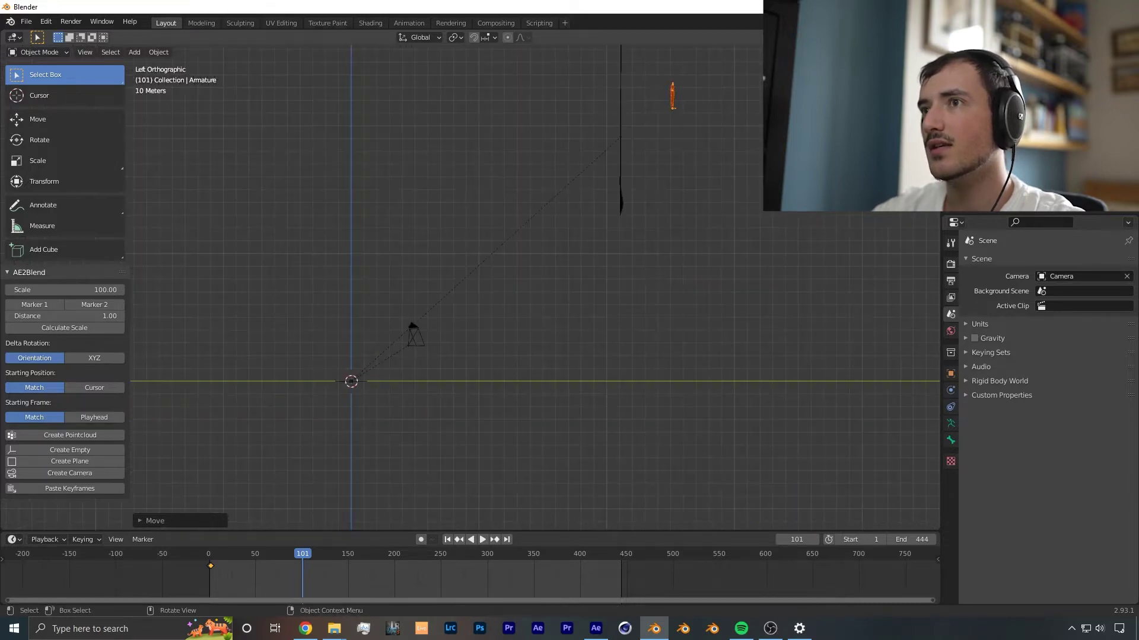
{"action": "left_click", "coordinate": [884, 90]}
{"action": "middle_click_drag", "start_coordinate": [661, 129], "coordinate": [385, 412], "text": "shift"}
{"action": "key", "text": "g"}
{"action": "left_click", "coordinate": [537, 403]}
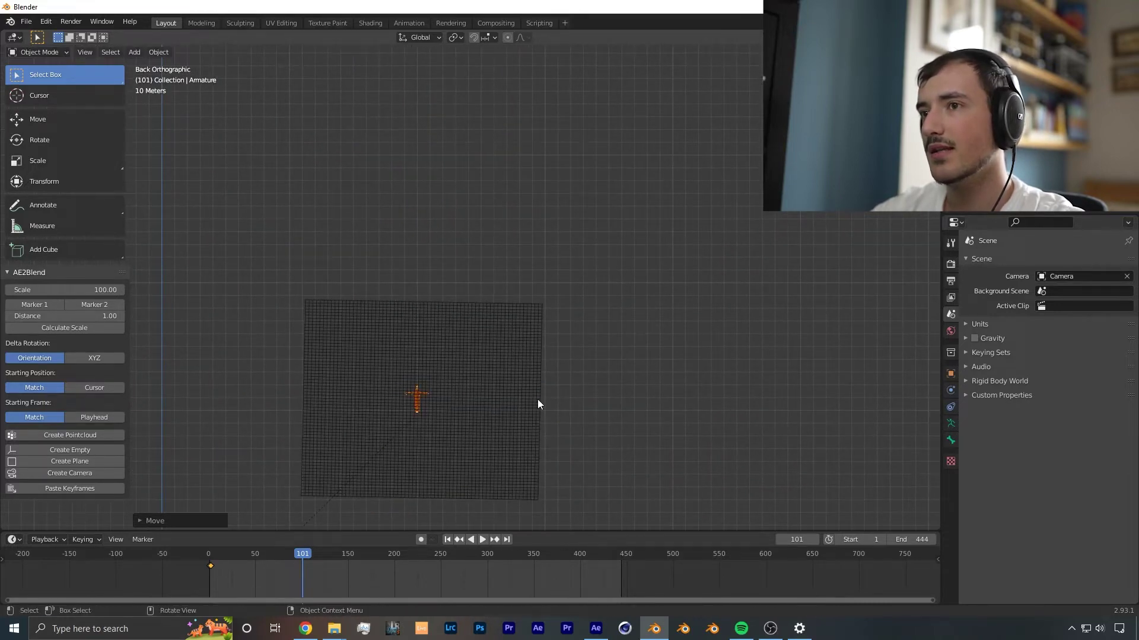
Enlarge the mannequin in the back view to most of the wall plane's height
{"action": "scroll", "coordinate": [425, 317], "scroll_direction": "up", "scroll_amount": 3}
{"action": "key", "text": "s"}
{"action": "left_click", "coordinate": [532, 273]}
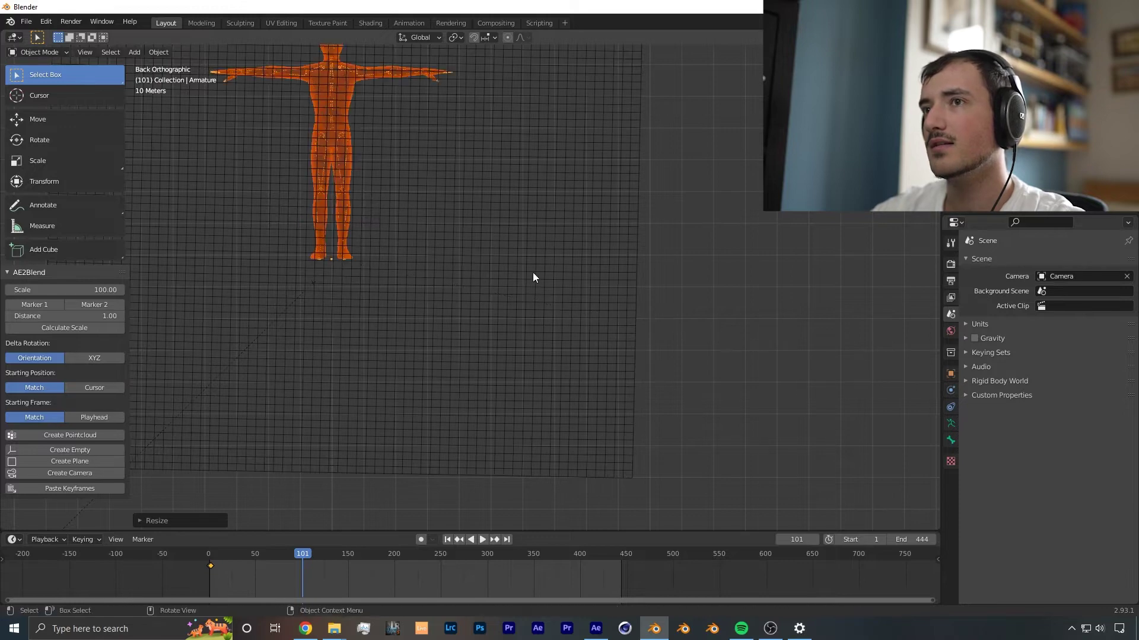
{"action": "scroll", "coordinate": [528, 279], "scroll_direction": "down", "scroll_amount": 3}
{"action": "key", "text": "s"}
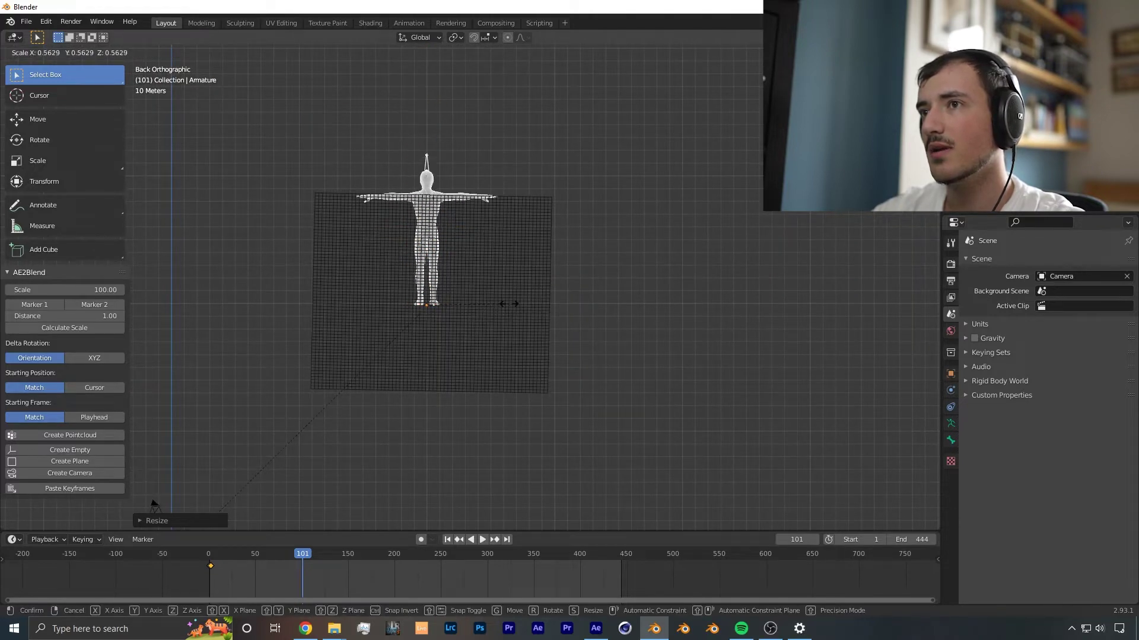
{"action": "left_click", "coordinate": [509, 304]}
Centre the mannequin within the wall plane's outline, enlarging it slightly and adjusting its height along global Z
{"action": "key", "text": "g"}
{"action": "left_click", "coordinate": [498, 293]}
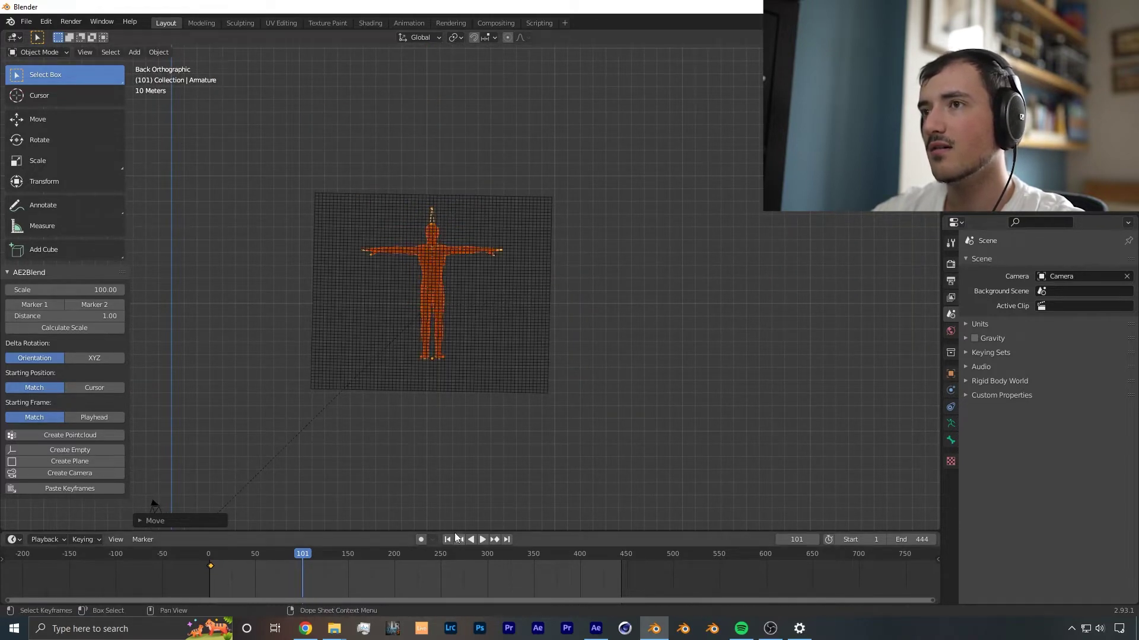
{"action": "key", "text": "s"}
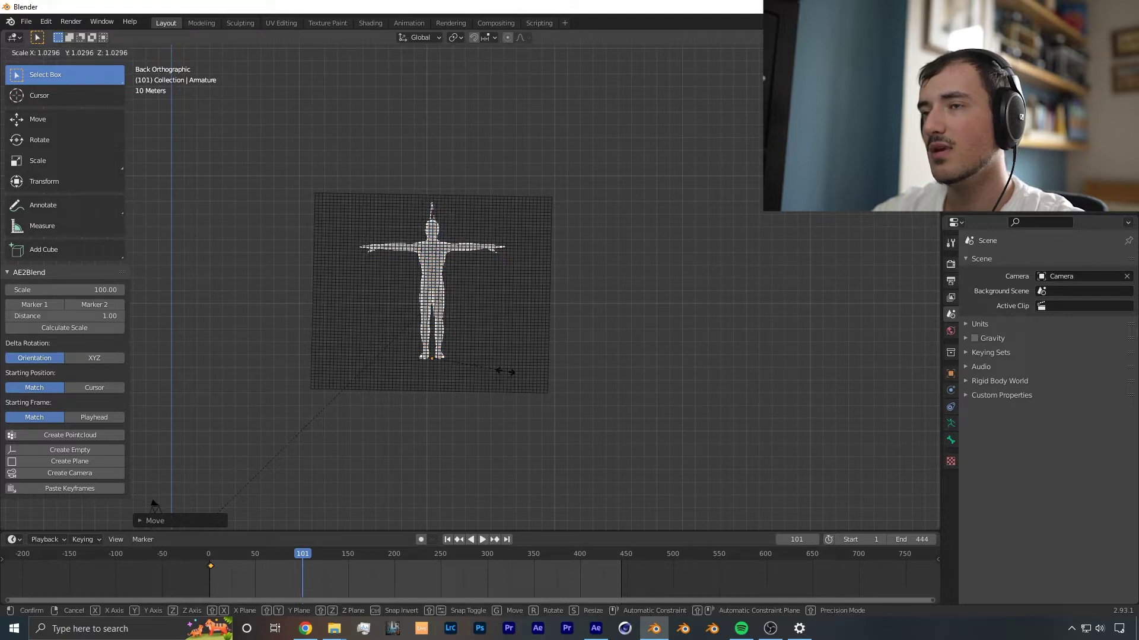
{"action": "left_click", "coordinate": [507, 372]}
{"action": "scroll", "coordinate": [472, 295], "scroll_direction": "up", "scroll_amount": 1}
{"action": "key", "text": "g"}
{"action": "key", "text": "z"}
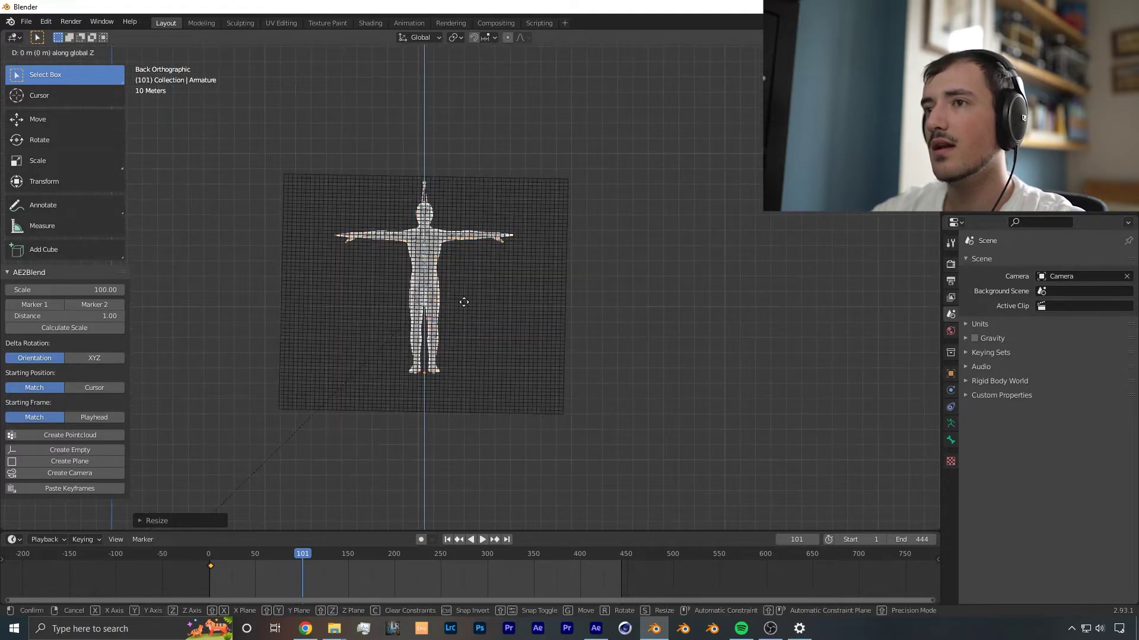
{"action": "left_click", "coordinate": [466, 313]}
Switch to solid shading and rotate the mannequin about the Z axis to face the wall plane
{"action": "middle_click_drag", "start_coordinate": [268, 293], "coordinate": [351, 378]}
{"action": "key", "text": "shift+z"}
{"action": "middle_click_drag", "start_coordinate": [415, 363], "coordinate": [496, 355]}
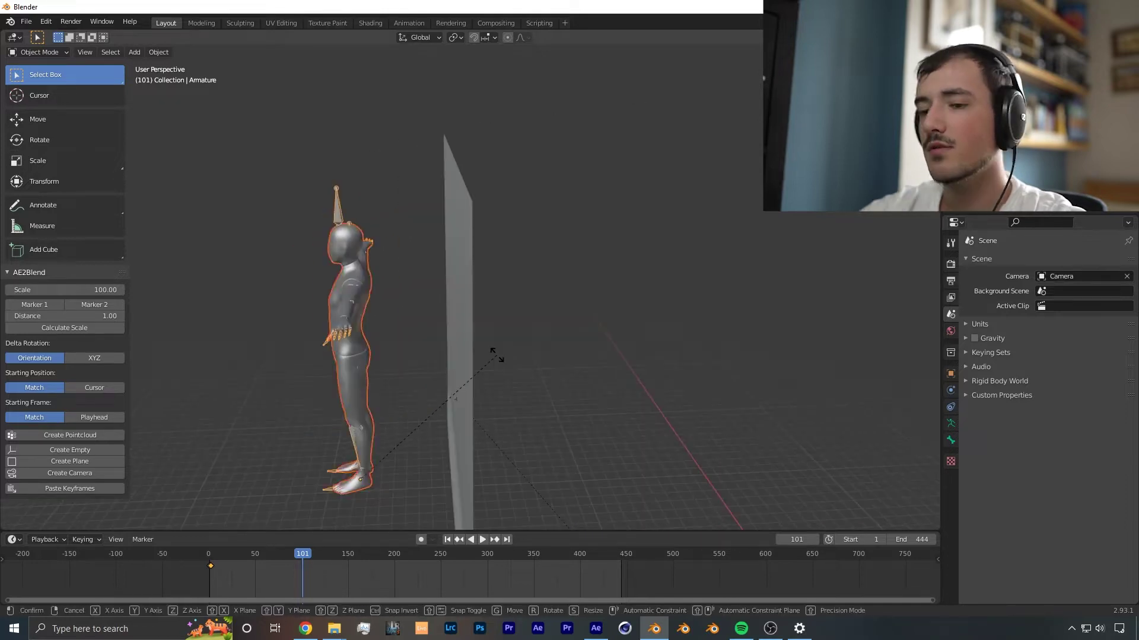
{"action": "key", "text": "r"}
{"action": "key", "text": "z"}
{"action": "left_click", "coordinate": [496, 355]}
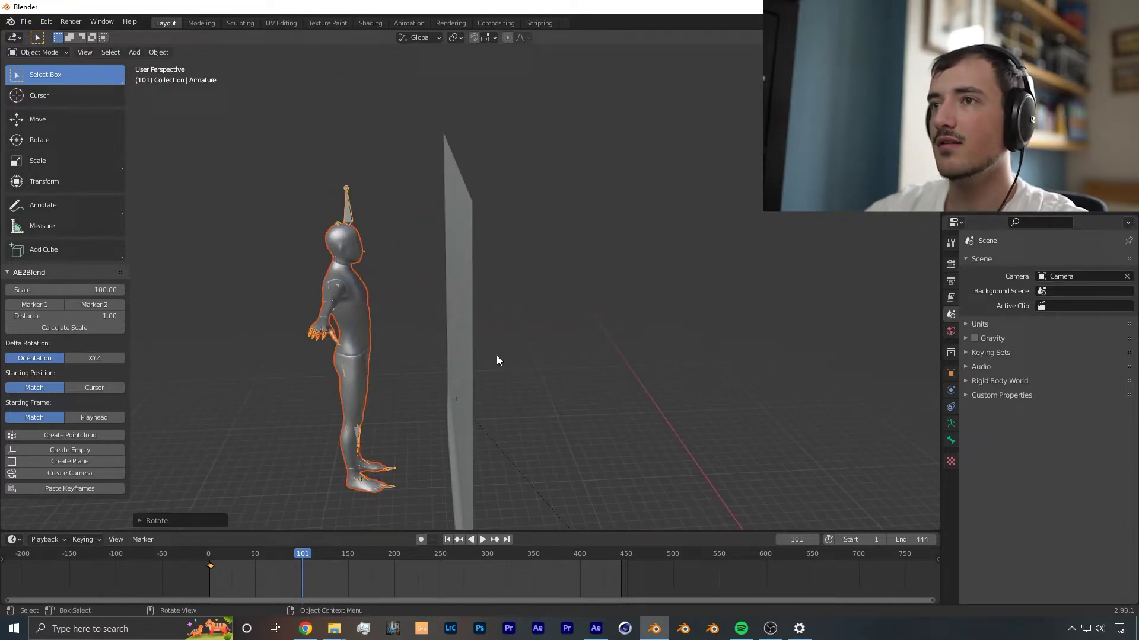
Examine the mannequin's placement against the wall plane from several angles in solid and wireframe shading
{"action": "middle_click_drag", "start_coordinate": [620, 364], "coordinate": [363, 290]}
{"action": "key", "text": "shift+z"}
{"action": "middle_click_drag", "start_coordinate": [645, 303], "coordinate": [562, 307]}
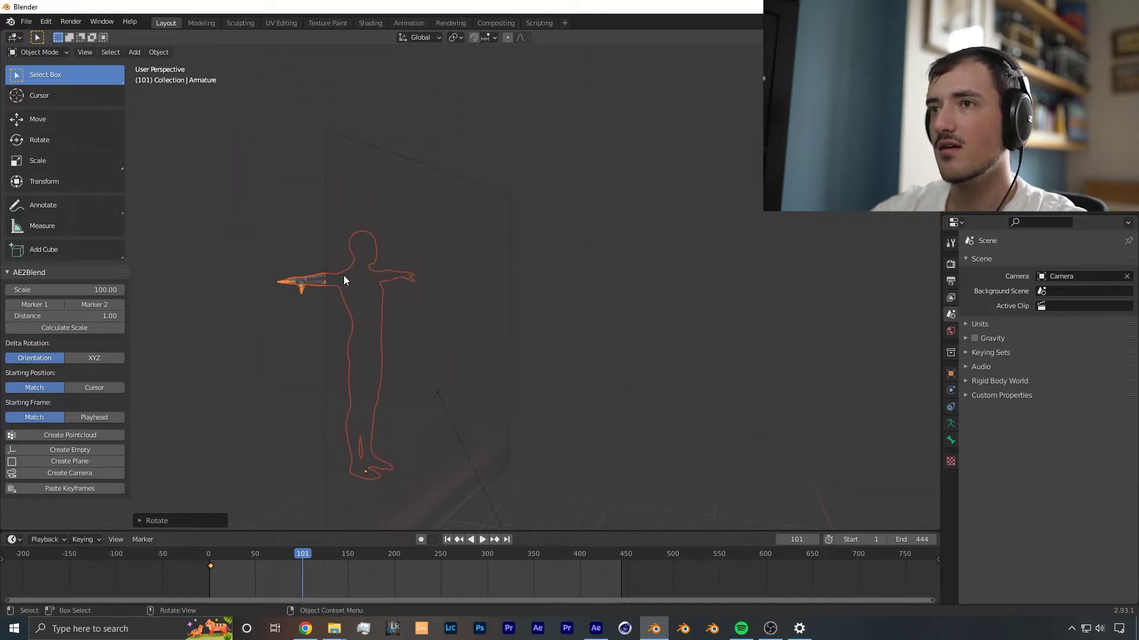
{"action": "key", "text": "shift+z"}
{"action": "middle_click_drag", "start_coordinate": [344, 275], "coordinate": [399, 269]}
{"action": "scroll", "coordinate": [401, 269], "scroll_direction": "up", "scroll_amount": 3}
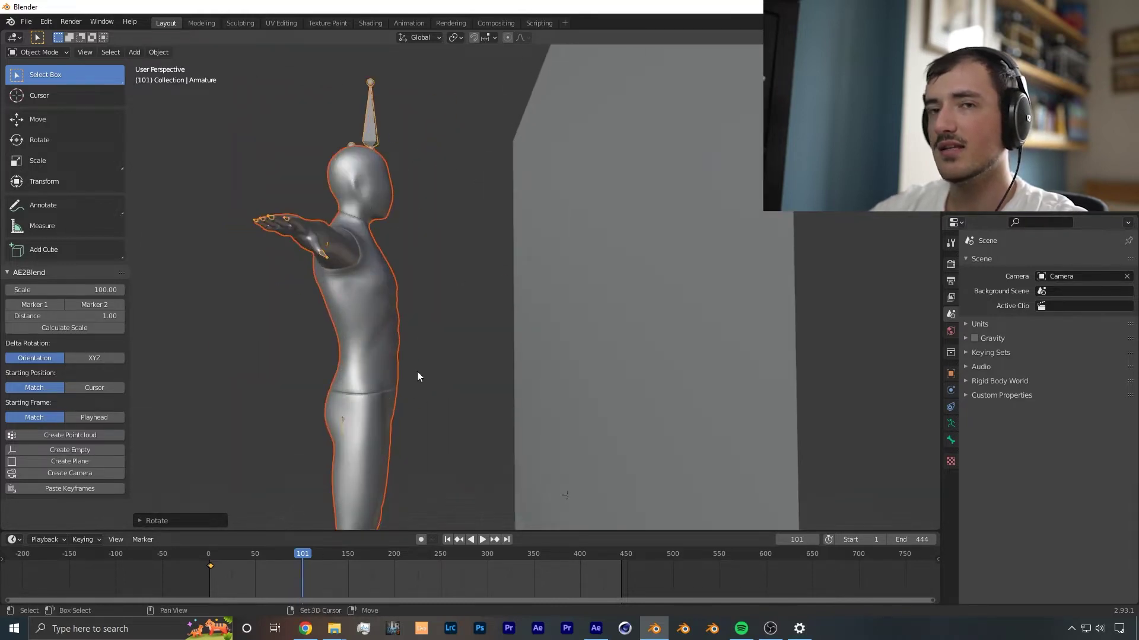
{"action": "middle_click_drag", "start_coordinate": [418, 376], "coordinate": [441, 252]}
{"action": "key", "text": "shift+z"}
{"action": "middle_click_drag", "start_coordinate": [719, 326], "coordinate": [670, 323]}
{"action": "scroll", "coordinate": [480, 240], "scroll_direction": "down", "scroll_amount": 3}
Select the mannequin's body mesh in solid shading and add Collision physics to it
{"action": "key", "text": "shift+z"}
{"action": "left_click", "coordinate": [565, 266]}
{"action": "left_click", "coordinate": [949, 423]}
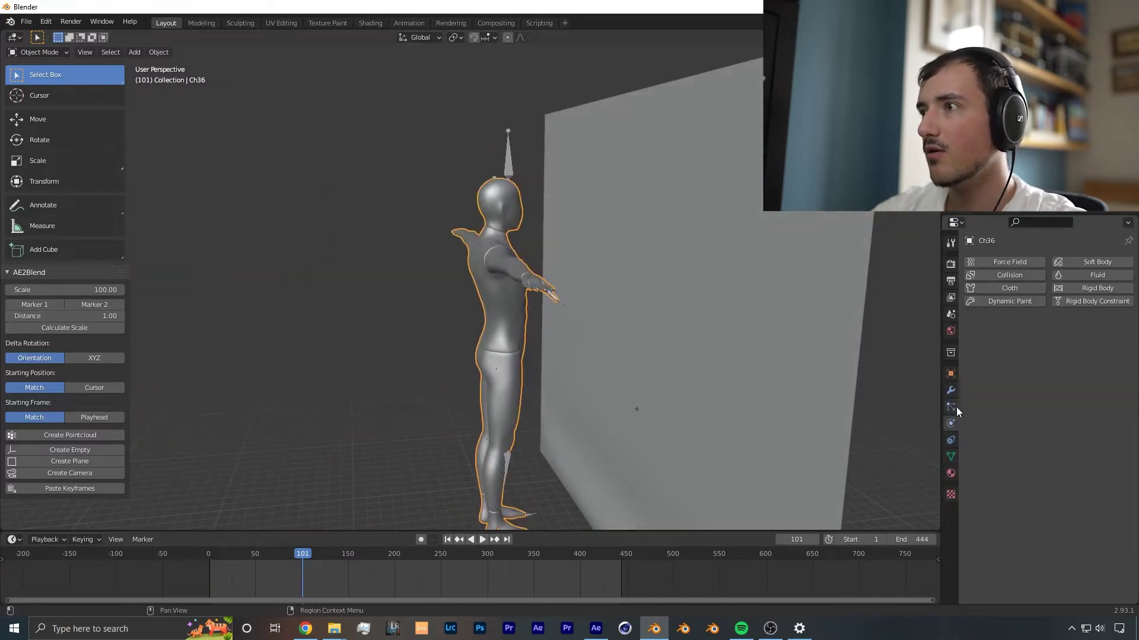
{"action": "left_click", "coordinate": [1004, 277]}
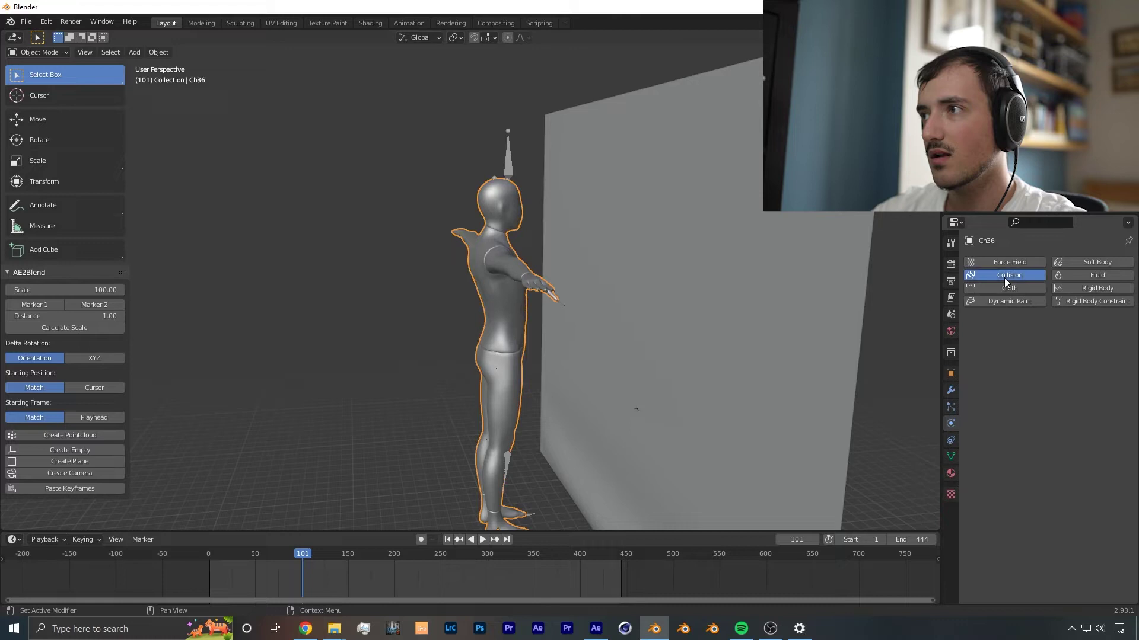
{"action": "middle_click_drag", "start_coordinate": [505, 250], "coordinate": [488, 274]}
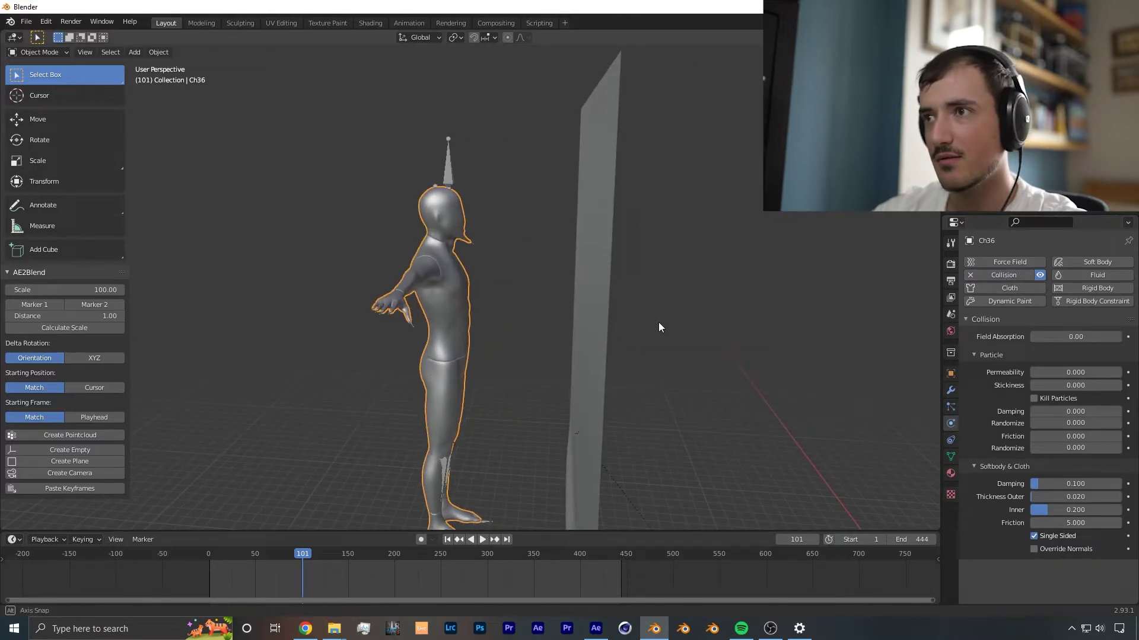
Select the wall plane and set its cloth object collision distance to 0.1 m
{"action": "middle_click_drag", "start_coordinate": [659, 327], "coordinate": [461, 259]}
{"action": "left_click", "coordinate": [461, 258]}
{"action": "scroll", "coordinate": [1013, 386], "scroll_direction": "down", "scroll_amount": 4}
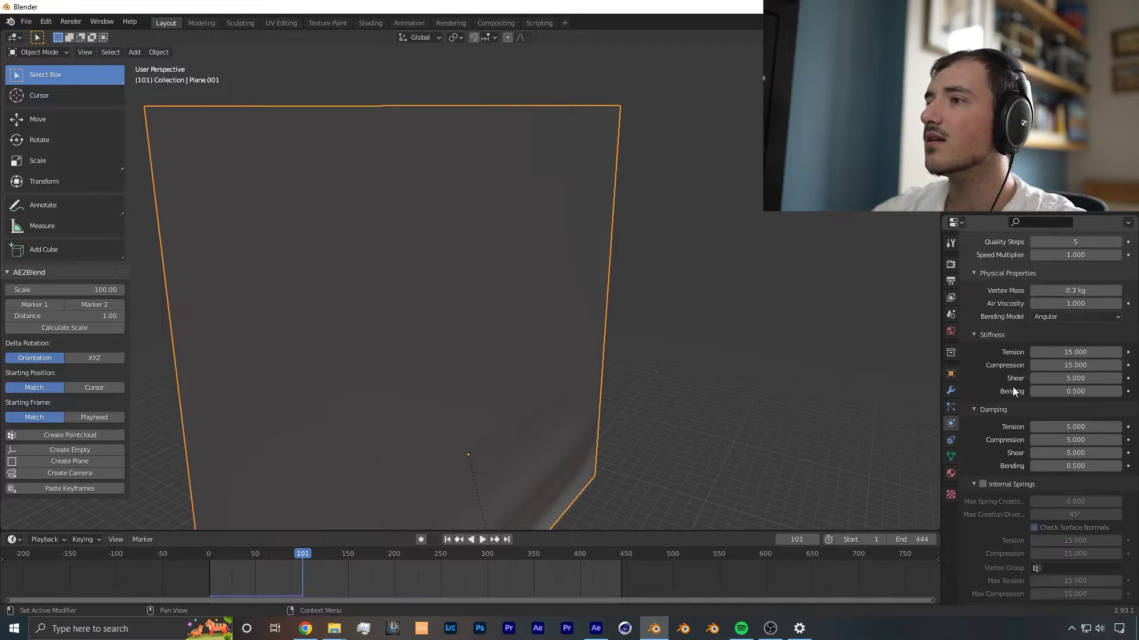
{"action": "scroll", "coordinate": [1012, 386], "scroll_direction": "down", "scroll_amount": 10}
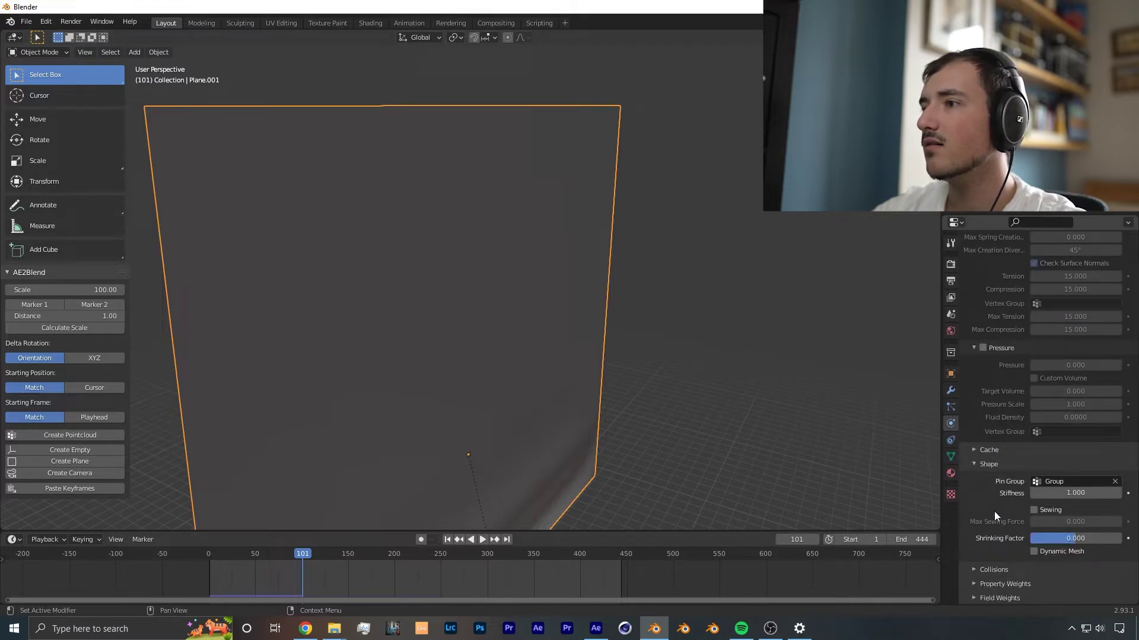
{"action": "left_click", "coordinate": [983, 569]}
{"action": "scroll", "coordinate": [999, 522], "scroll_direction": "down", "scroll_amount": 5}
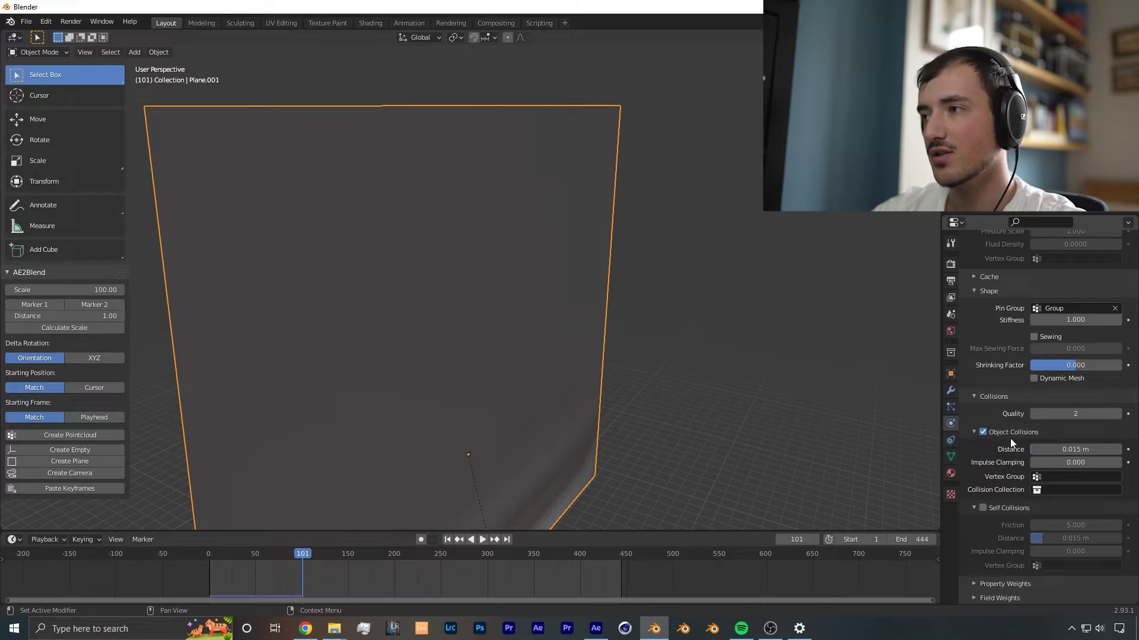
{"action": "left_click", "coordinate": [1048, 451]}
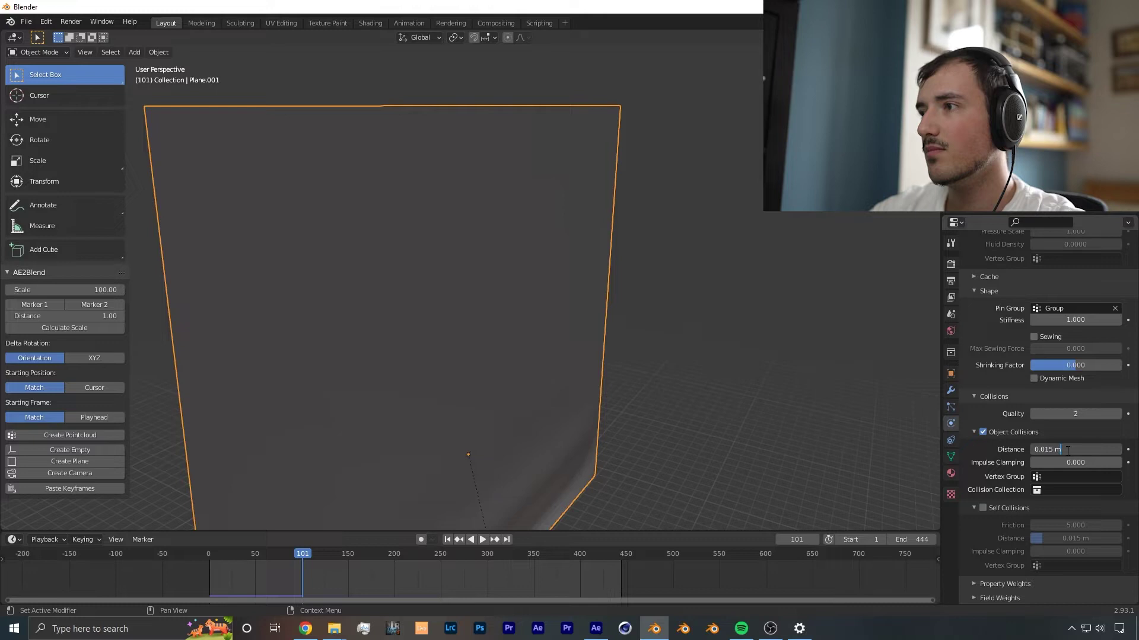
{"action": "key", "text": "Return"}
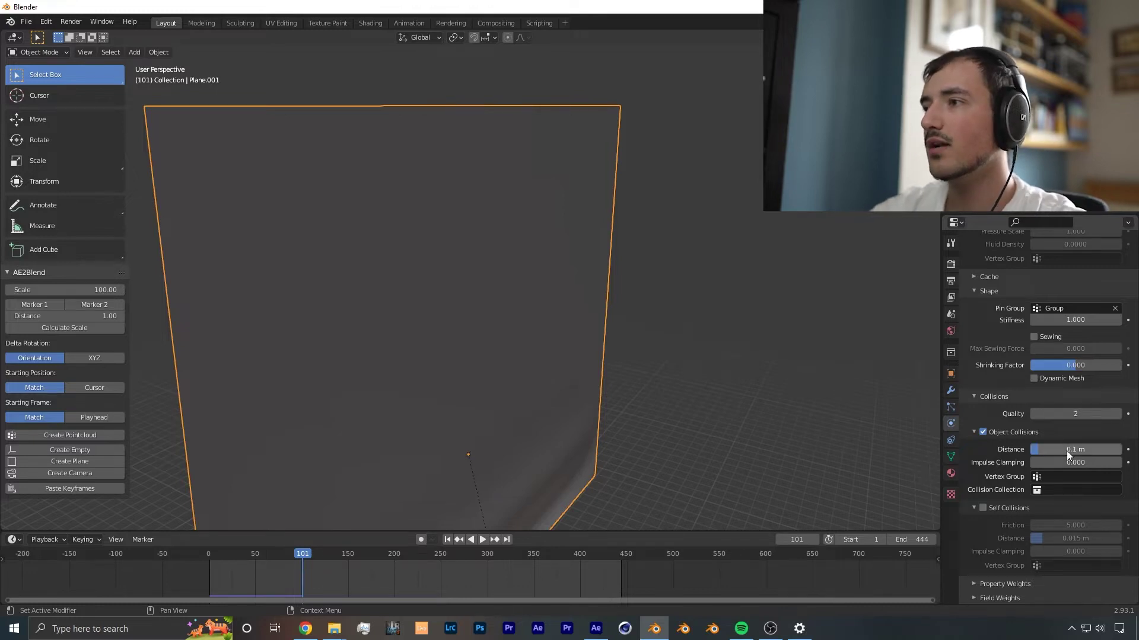
Return to frame 1, select the mannequin's armature and move it closer to the wall plane
{"action": "middle_click_drag", "start_coordinate": [759, 368], "coordinate": [484, 375]}
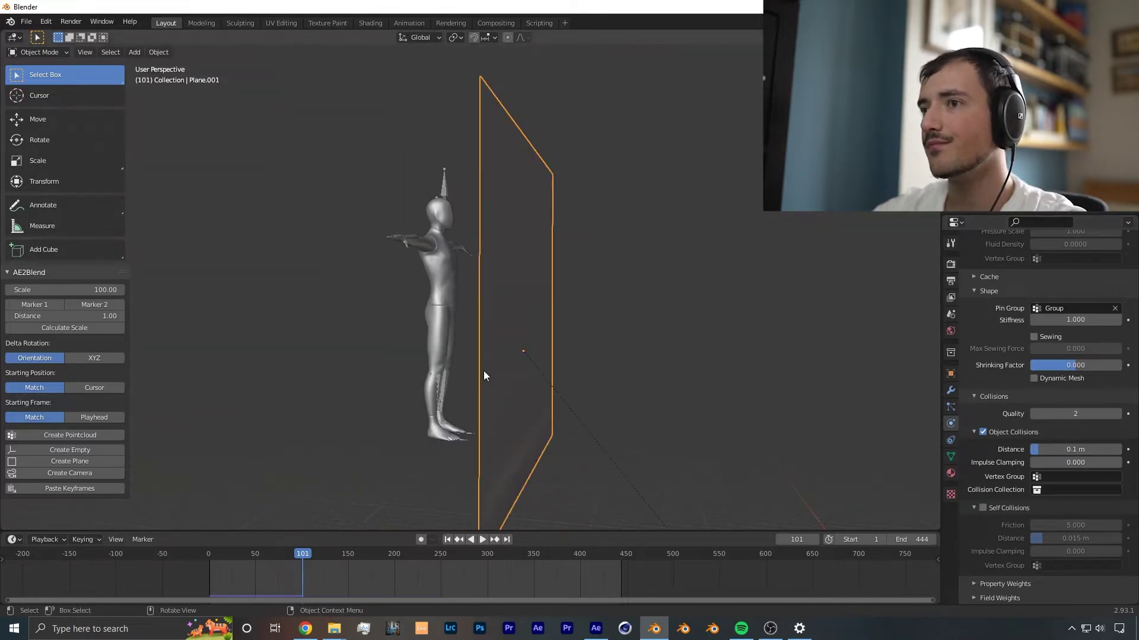
{"action": "left_click", "coordinate": [447, 539]}
{"action": "middle_click_drag", "start_coordinate": [418, 327], "coordinate": [442, 291]}
{"action": "scroll", "coordinate": [419, 300], "scroll_direction": "down", "scroll_amount": 2}
{"action": "scroll", "coordinate": [442, 292], "scroll_direction": "up", "scroll_amount": 1}
{"action": "left_click", "coordinate": [500, 219]}
{"action": "key", "text": "g"}
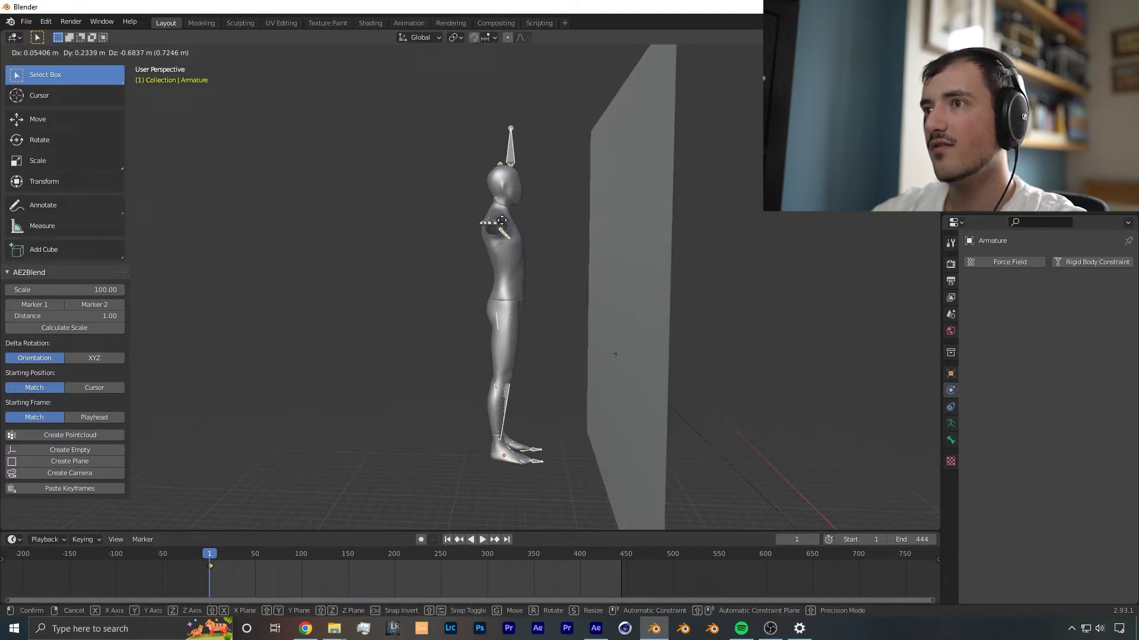
{"action": "left_click", "coordinate": [548, 251]}
{"action": "middle_click_drag", "start_coordinate": [548, 252], "coordinate": [558, 279]}
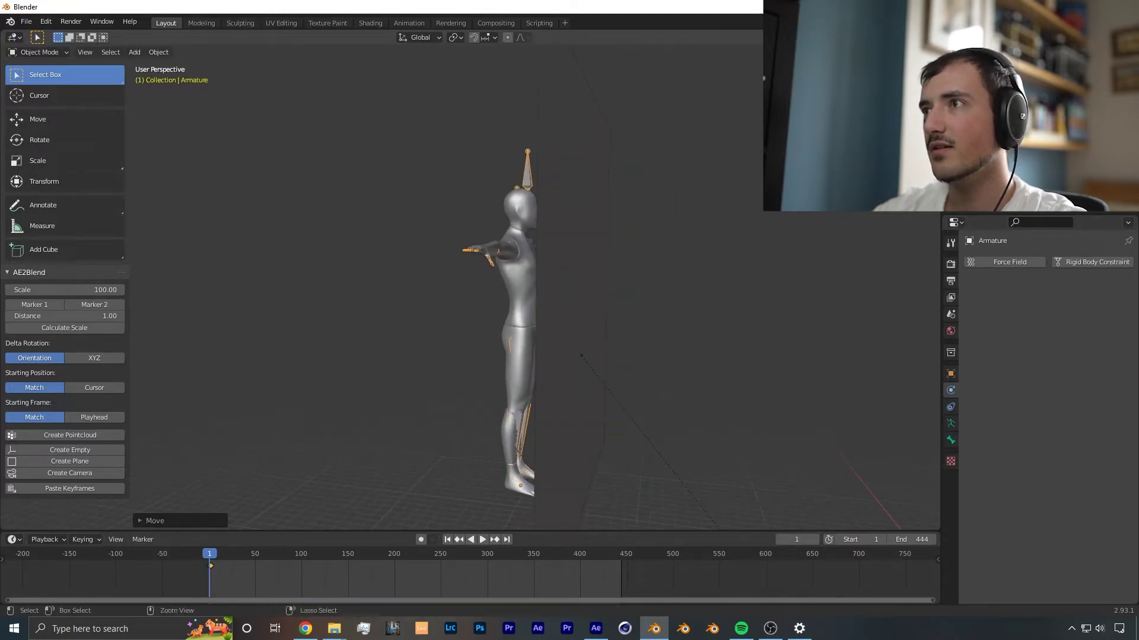
Fine-tune the mannequin's starting position in an orthographic side view and insert a location keyframe at frame 1
{"action": "key", "text": "KP_1"}
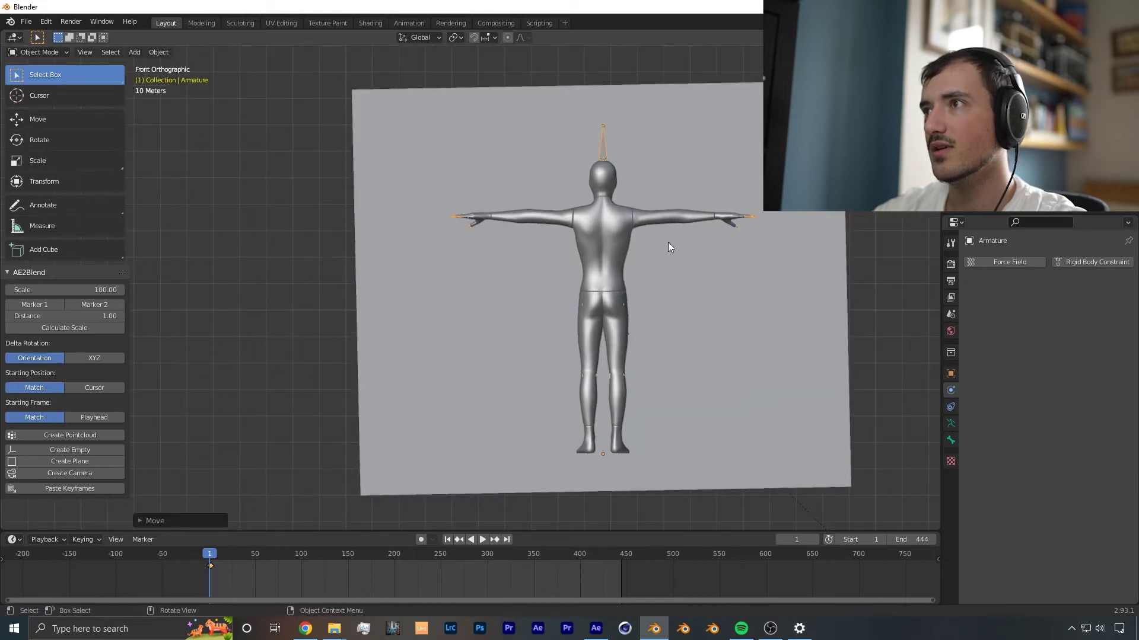
{"action": "key", "text": "ctrl+KP_3"}
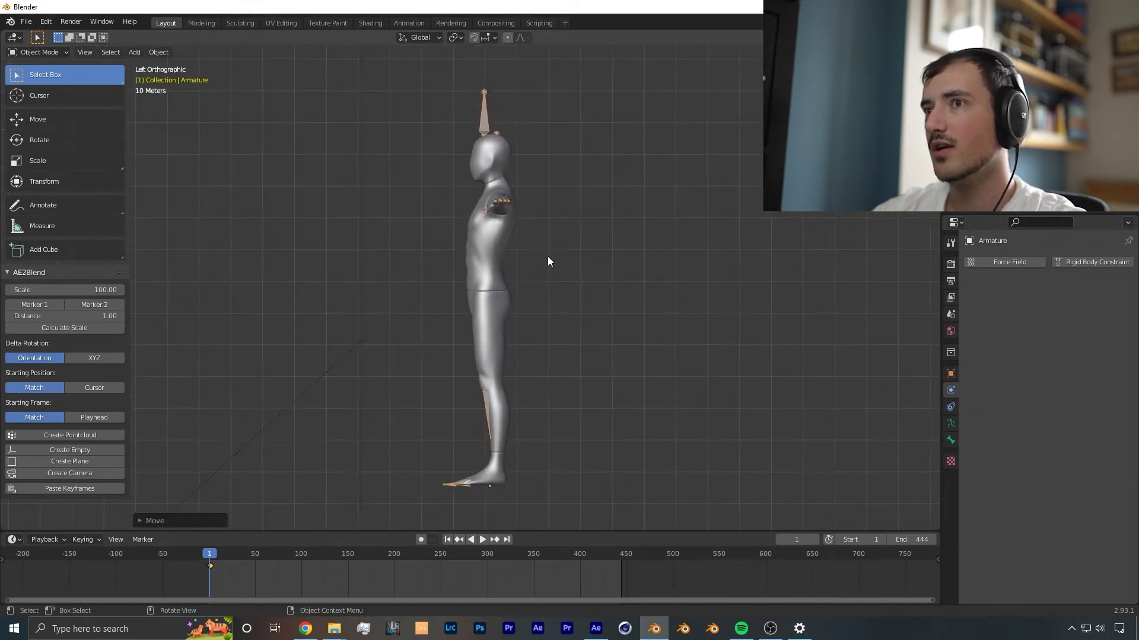
{"action": "key", "text": "g"}
{"action": "left_click", "coordinate": [447, 355]}
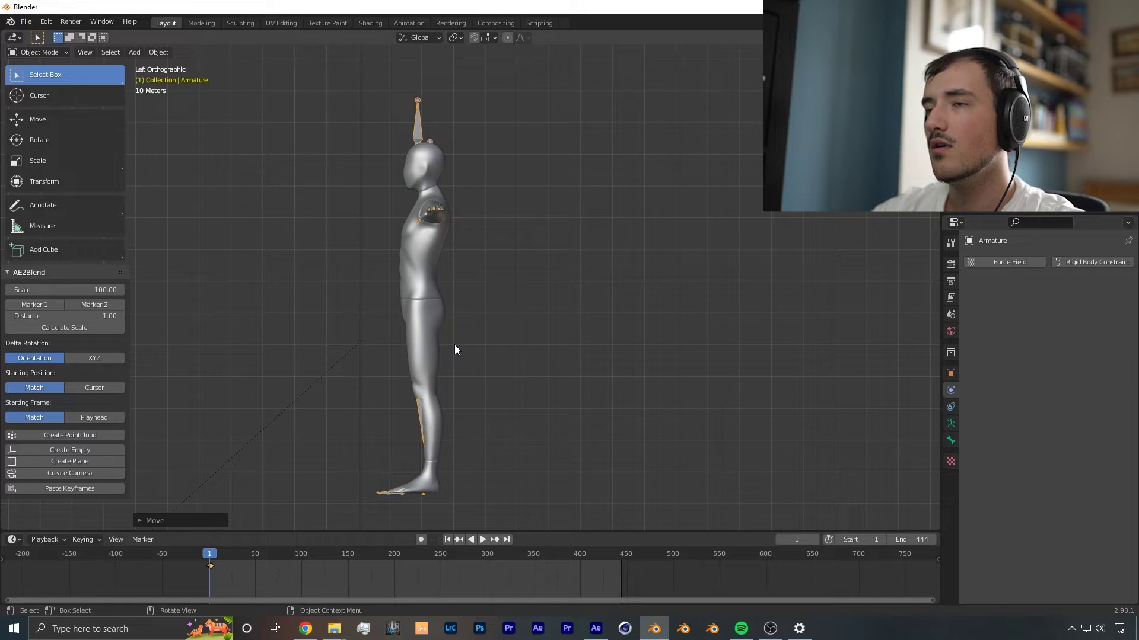
{"action": "key", "text": "i"}
{"action": "left_click", "coordinate": [451, 357]}
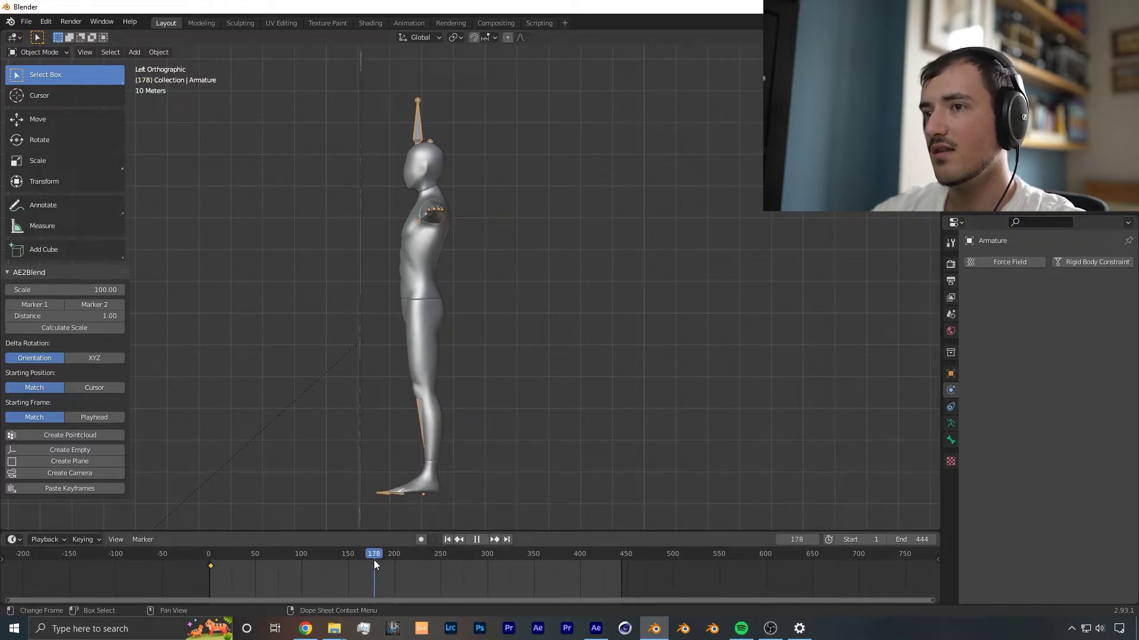
At frame 200, move the armature along global Y through the wall plane and insert a Location keyframe
{"action": "middle_click_drag", "start_coordinate": [409, 335], "coordinate": [461, 358]}
{"action": "middle_click_drag", "start_coordinate": [573, 355], "coordinate": [682, 332]}
{"action": "key", "text": "ctrl+KP_3"}
{"action": "scroll", "coordinate": [514, 360], "scroll_direction": "up", "scroll_amount": 2}
{"action": "scroll", "coordinate": [697, 325], "scroll_direction": "down", "scroll_amount": 6}
{"action": "key", "text": "g"}
{"action": "key", "text": "y"}
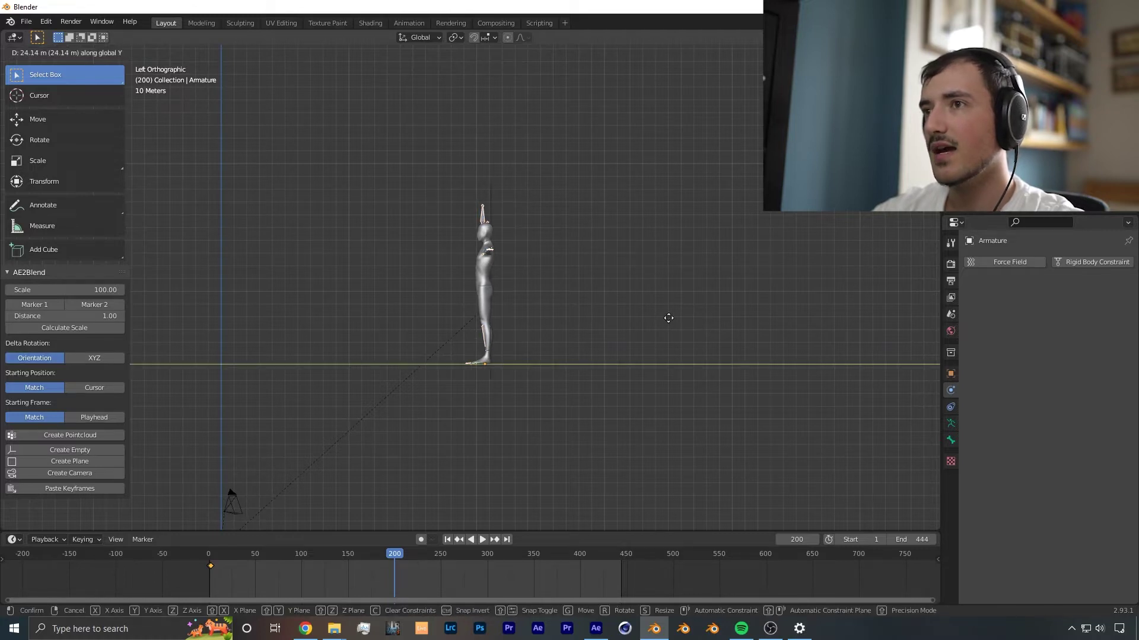
{"action": "left_click", "coordinate": [608, 311]}
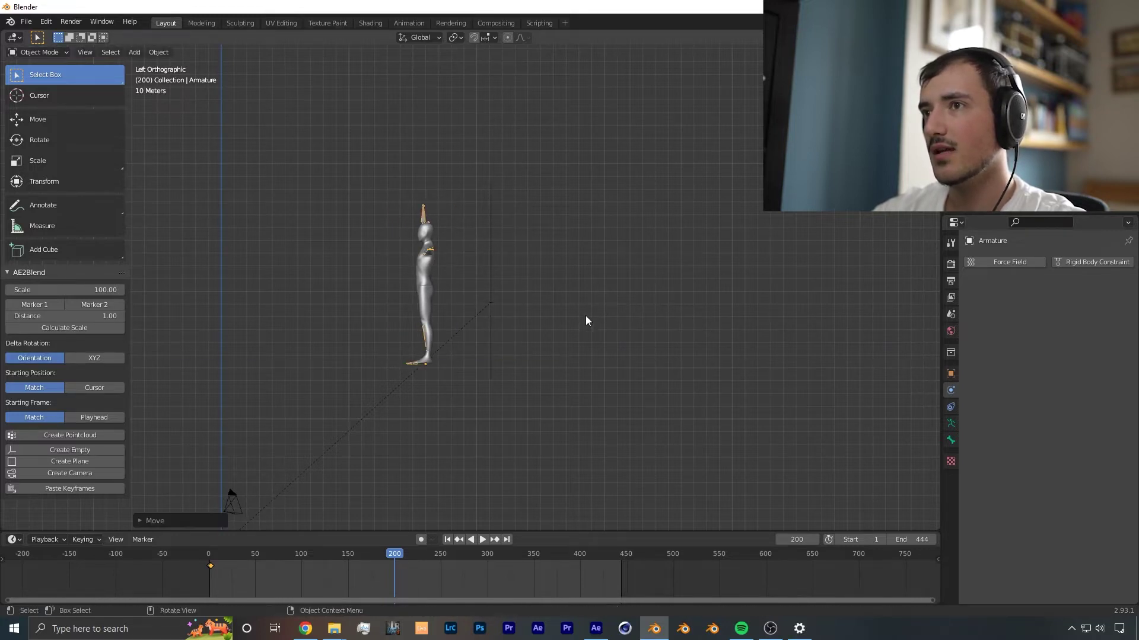
{"action": "scroll", "coordinate": [534, 332], "scroll_direction": "up", "scroll_amount": 2}
{"action": "middle_click_drag", "start_coordinate": [454, 360], "coordinate": [503, 330], "text": "shift"}
{"action": "key", "text": "i"}
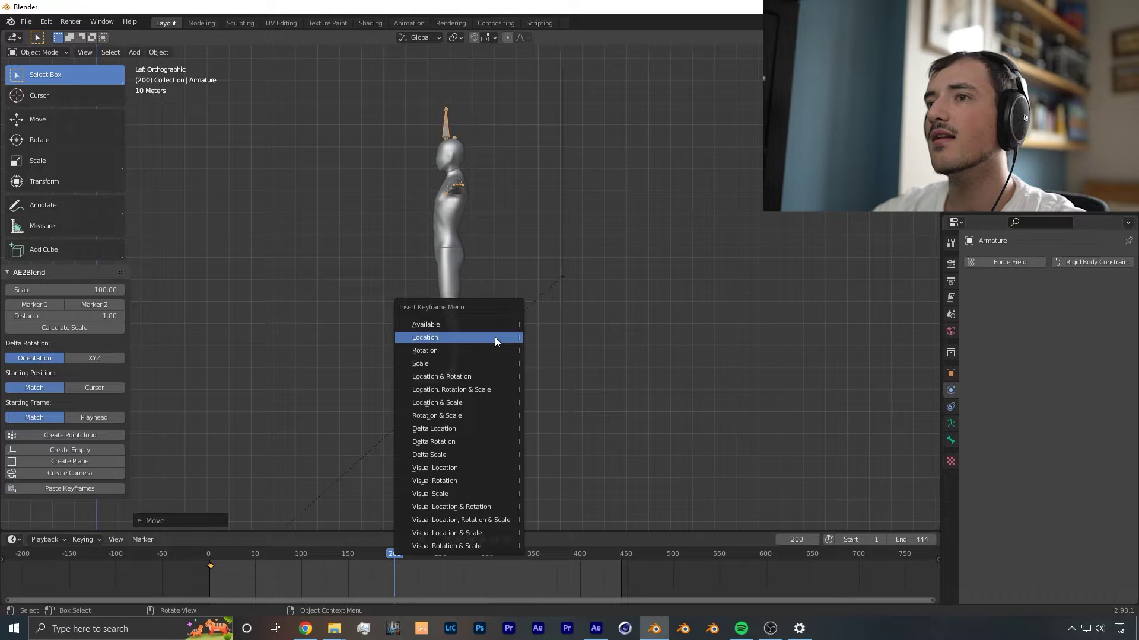
{"action": "left_click", "coordinate": [494, 337]}
Play the simulation from frame 1 and examine how the mannequin collides with the cloth wall from both sides
{"action": "middle_click_drag", "start_coordinate": [380, 283], "coordinate": [433, 528]}
{"action": "key", "text": "shift+Left"}
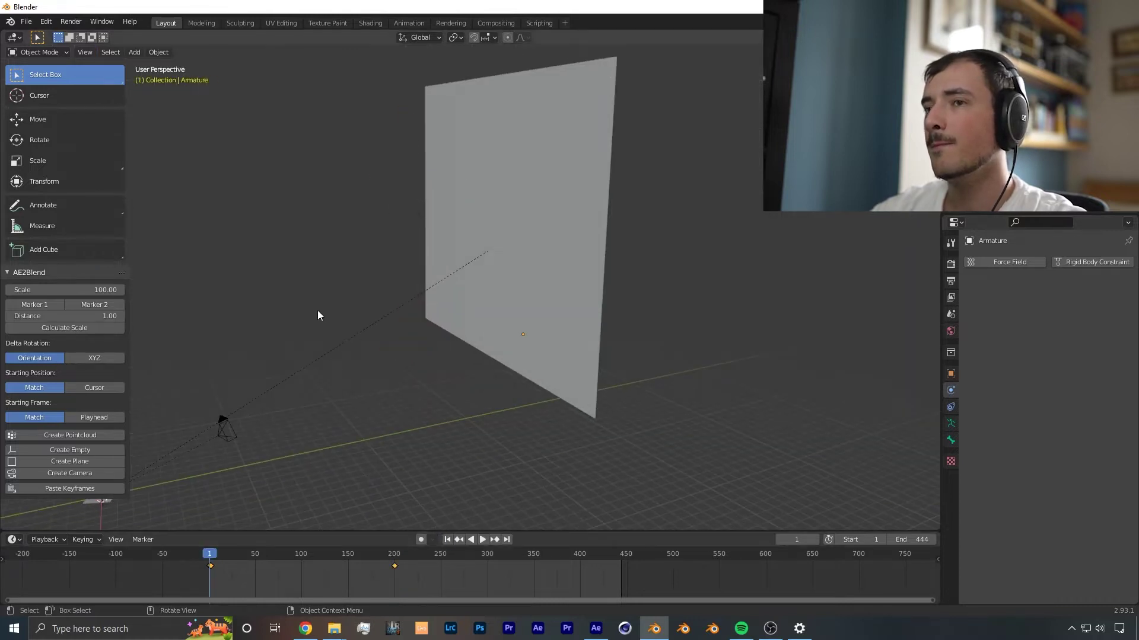
{"action": "middle_click_drag", "start_coordinate": [318, 311], "coordinate": [459, 346]}
{"action": "middle_click_drag", "start_coordinate": [406, 300], "coordinate": [451, 316]}
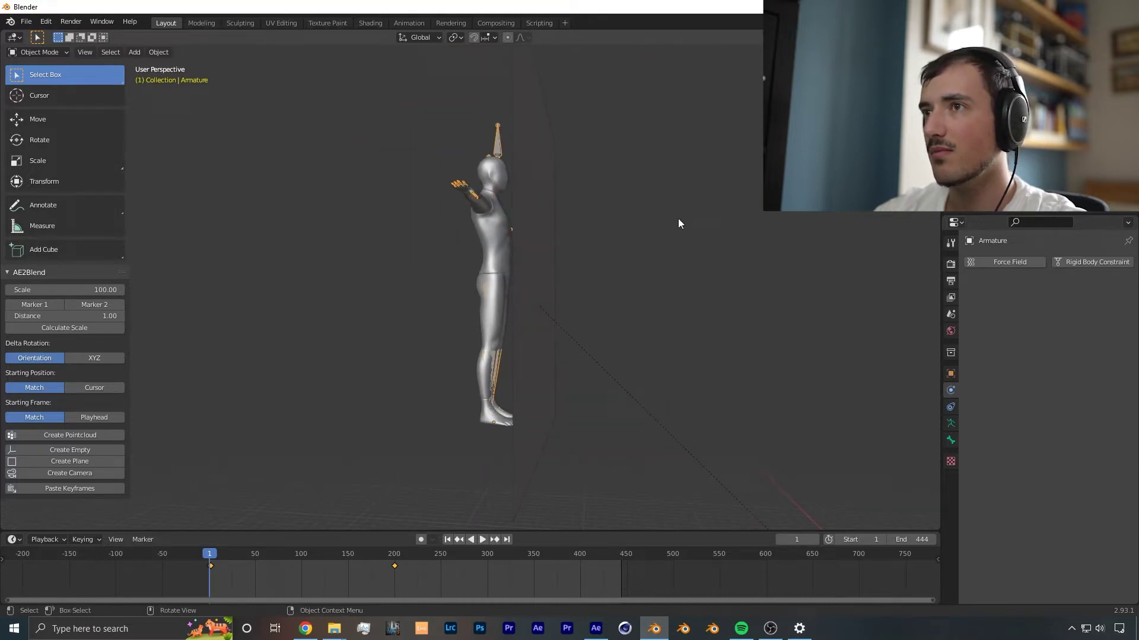
{"action": "middle_click_drag", "start_coordinate": [678, 219], "coordinate": [623, 277]}
{"action": "middle_click_drag", "start_coordinate": [649, 240], "coordinate": [635, 265]}
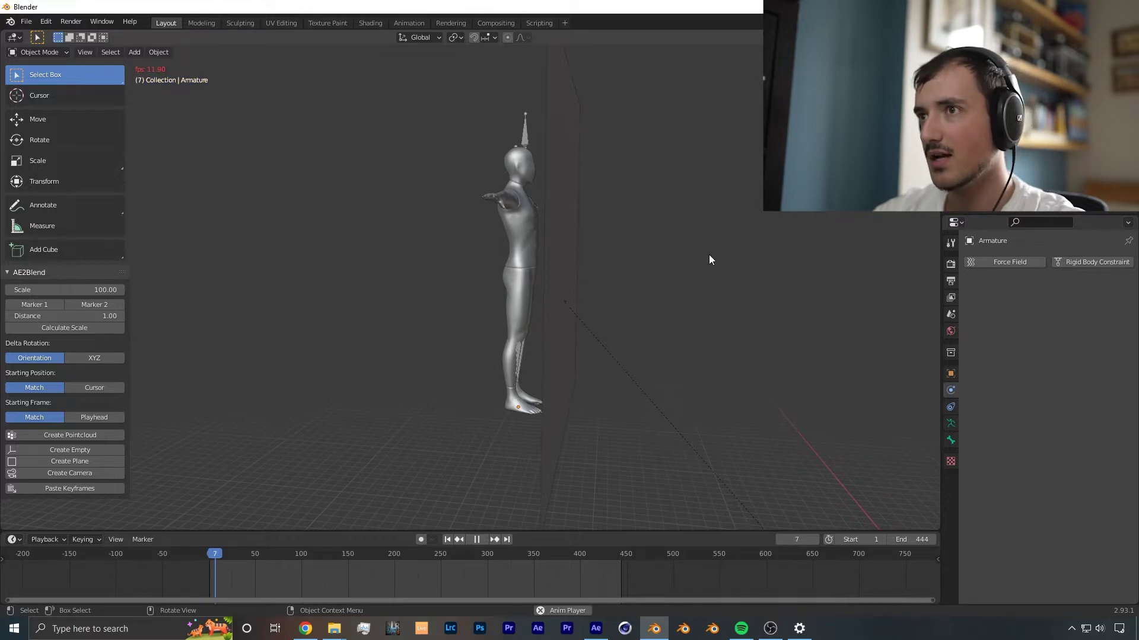
{"action": "middle_click_drag", "start_coordinate": [709, 255], "coordinate": [636, 273]}
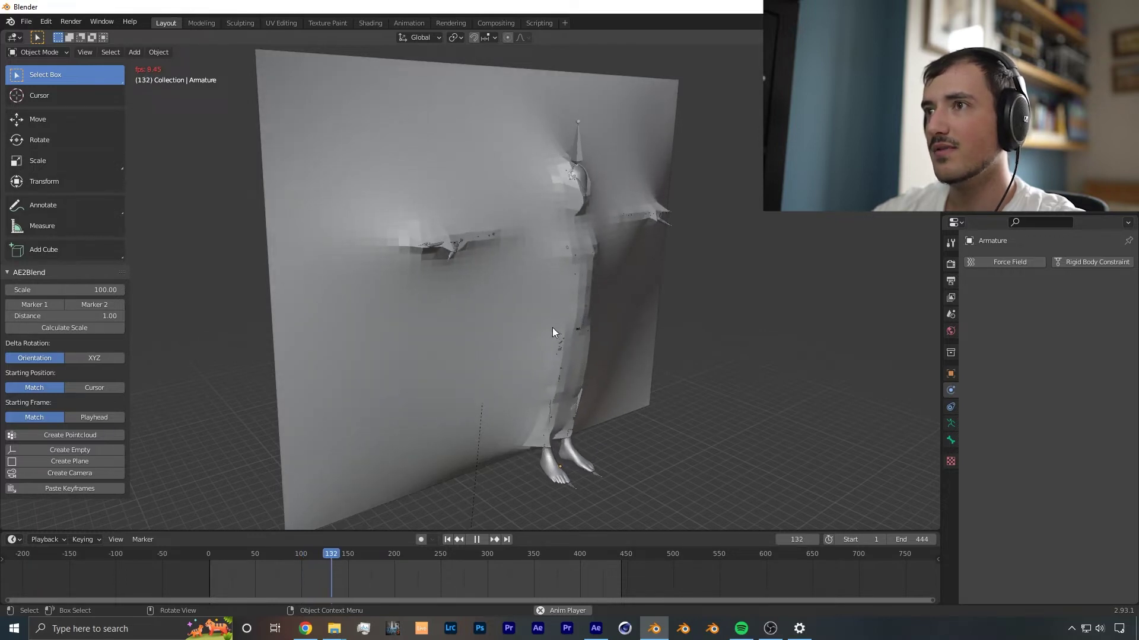
{"action": "middle_click_drag", "start_coordinate": [533, 396], "coordinate": [571, 375]}
{"action": "key", "text": "space"}
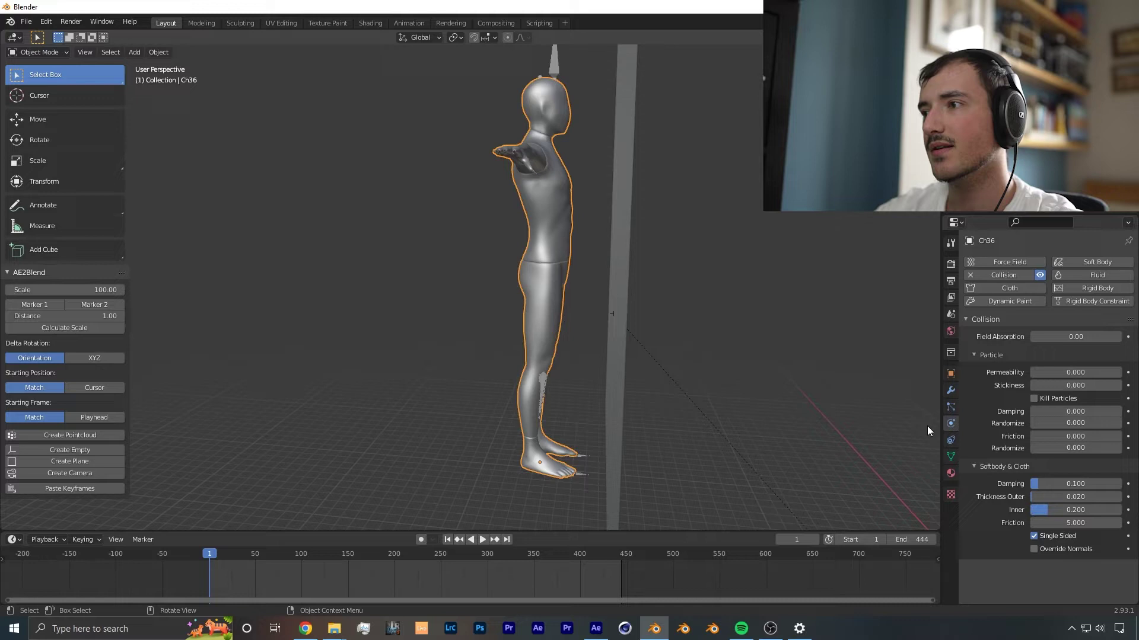
Set the mannequin body's outer Softbody & Cloth collision thickness to 0.161 and replay the simulation to check the cloth
{"action": "scroll", "coordinate": [381, 262], "scroll_direction": "up", "scroll_amount": 5}
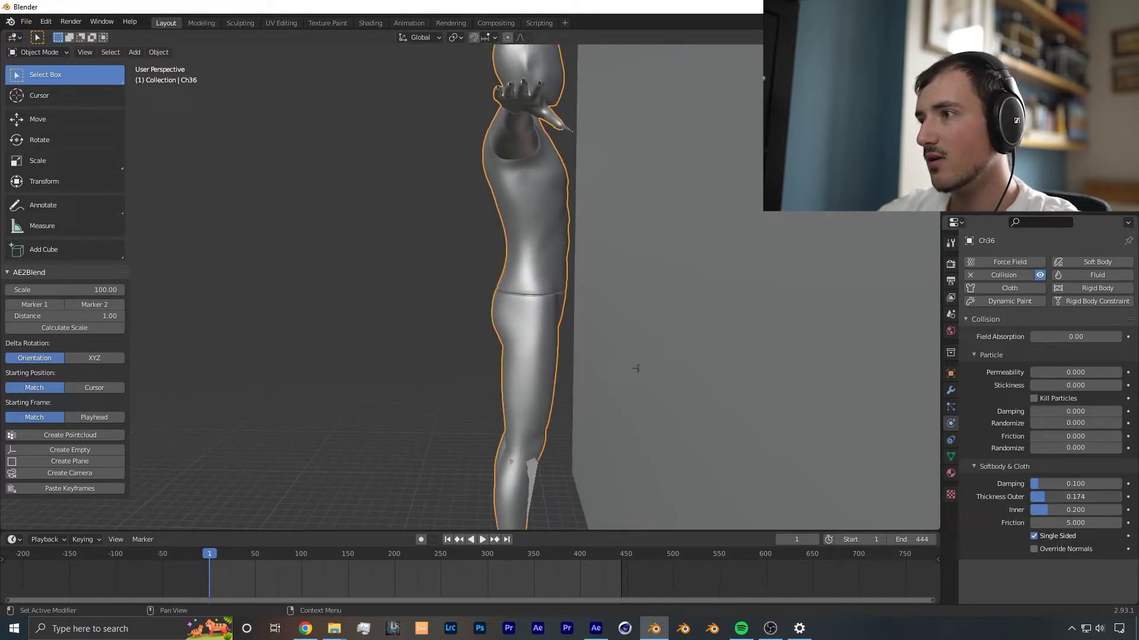
{"action": "scroll", "coordinate": [653, 296], "scroll_direction": "down", "scroll_amount": 5}
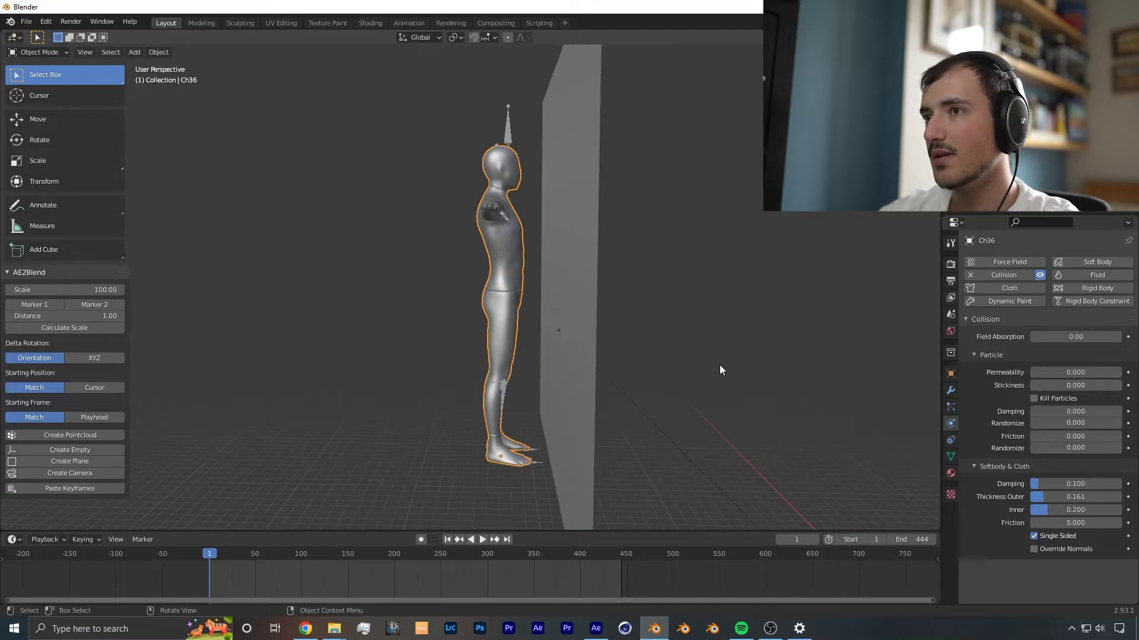
{"action": "key", "text": "space"}
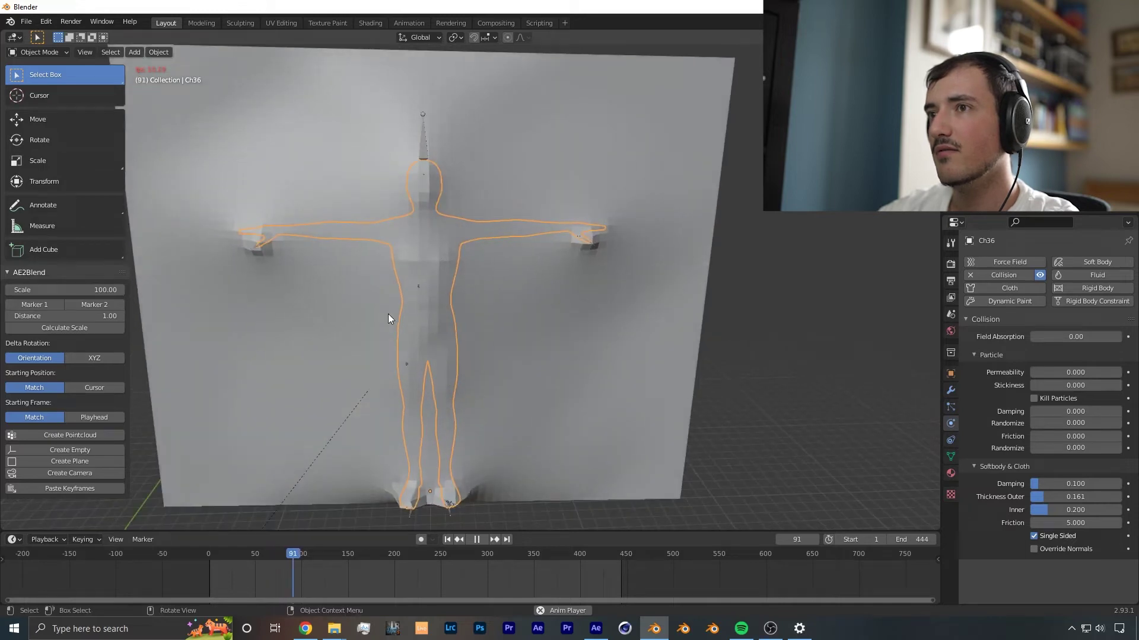
{"action": "scroll", "coordinate": [388, 315], "scroll_direction": "up", "scroll_amount": 5}
{"action": "key", "text": "space"}
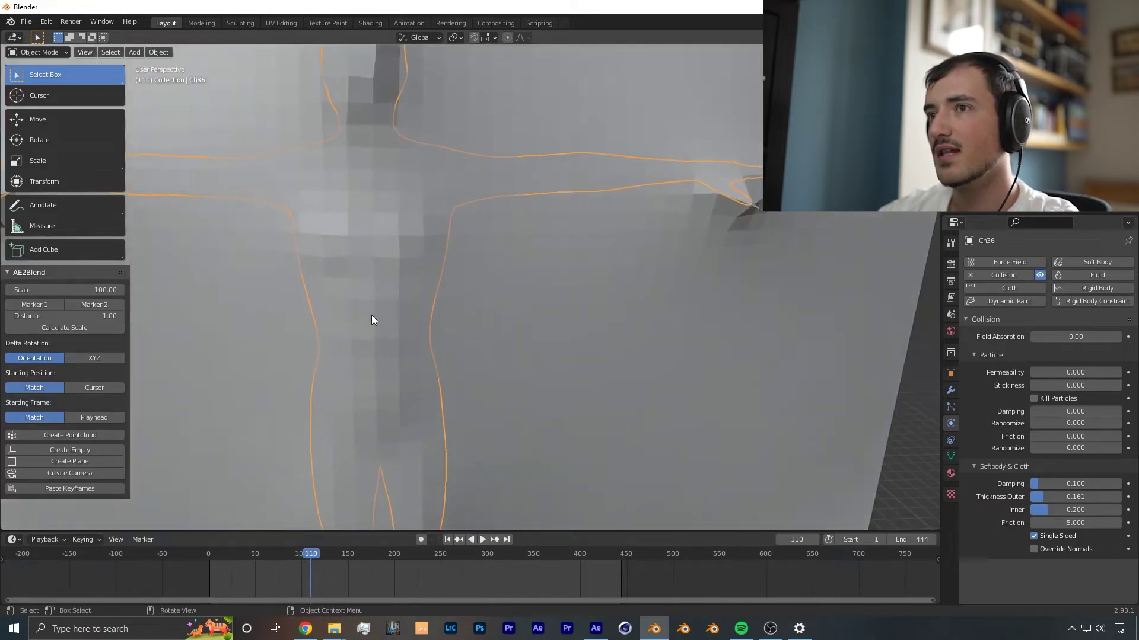
{"action": "middle_click_drag", "start_coordinate": [371, 315], "coordinate": [507, 292]}
{"action": "scroll", "coordinate": [506, 292], "scroll_direction": "down", "scroll_amount": 5}
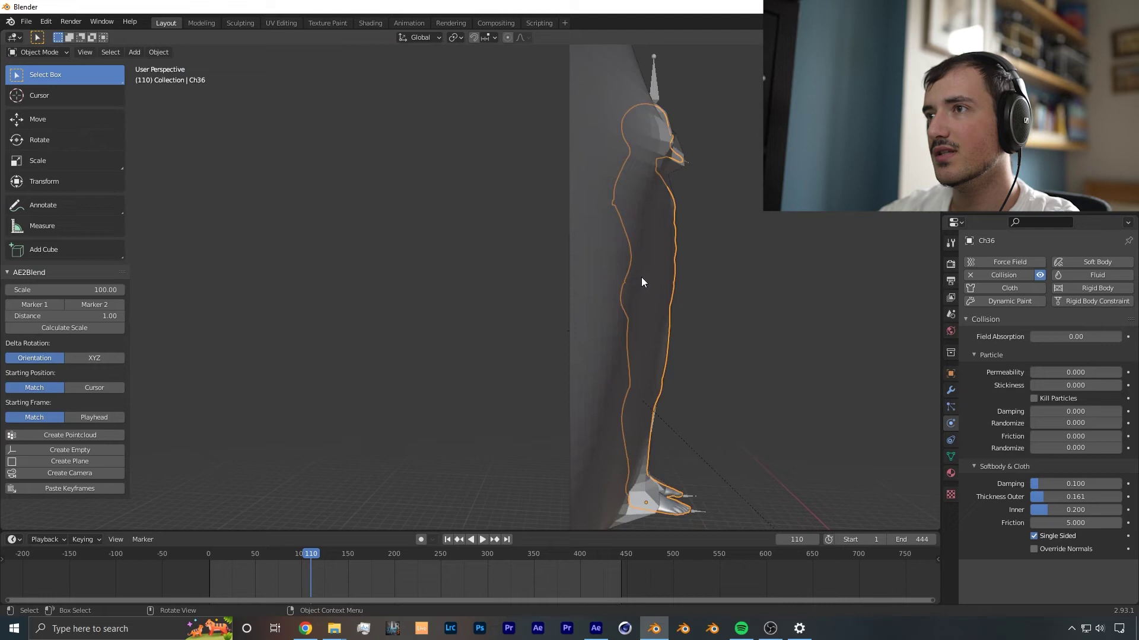
{"action": "key", "text": "space"}
{"action": "key", "text": "space"}
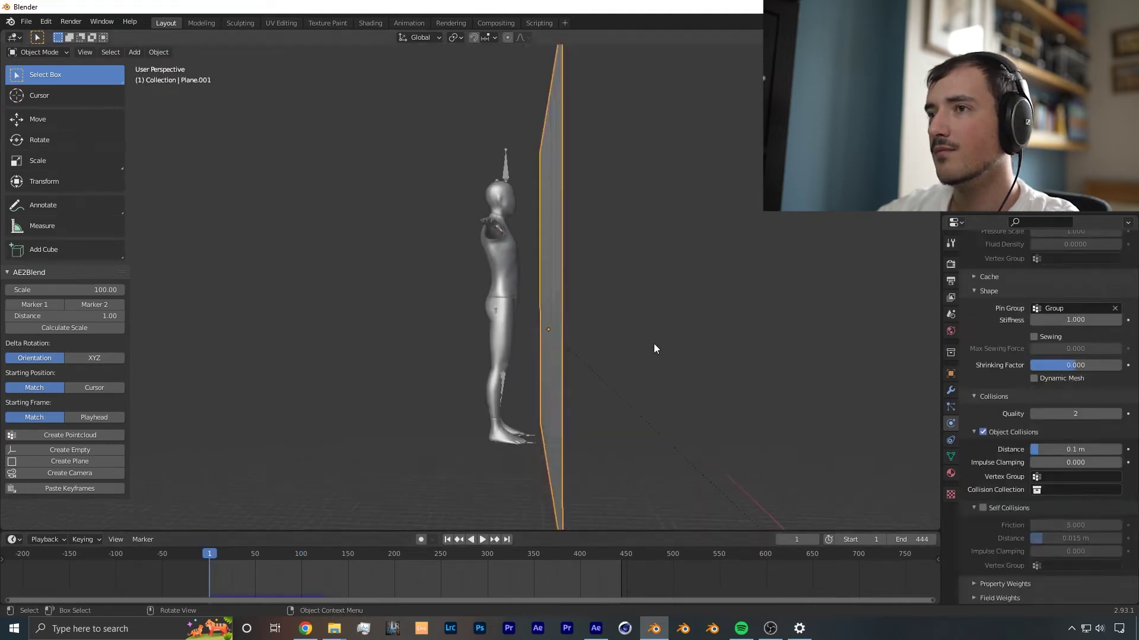
Set the wall plane's object collision distance to 0.2 m and its collision quality to 3
{"action": "left_click", "coordinate": [654, 343]}
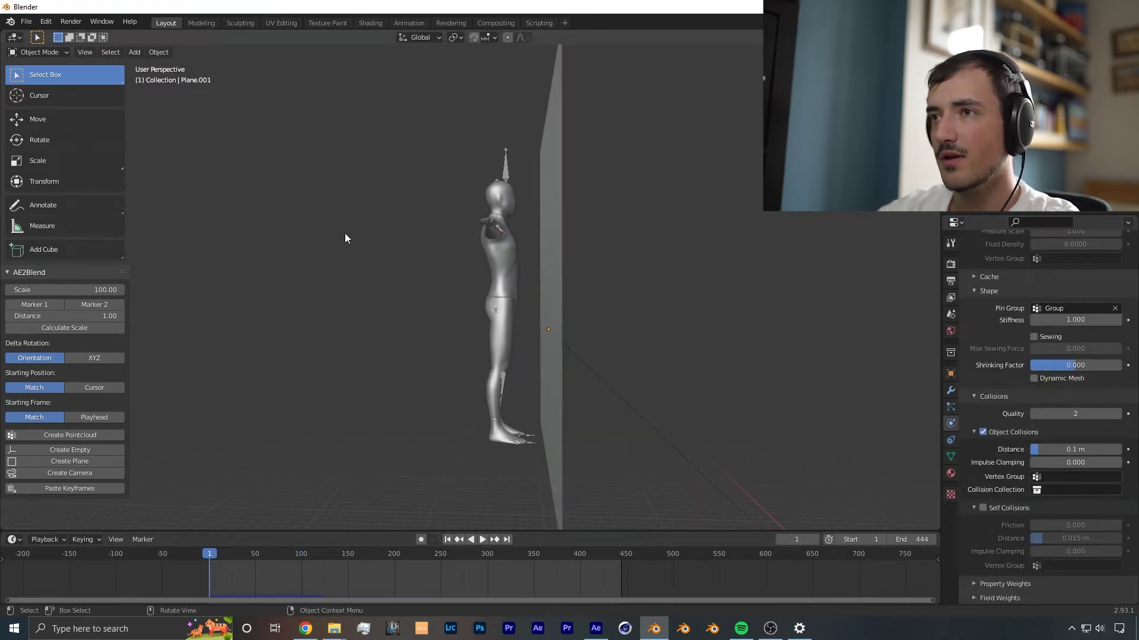
{"action": "left_click", "coordinate": [546, 238]}
{"action": "middle_click_drag", "start_coordinate": [676, 253], "coordinate": [664, 266], "text": "shift"}
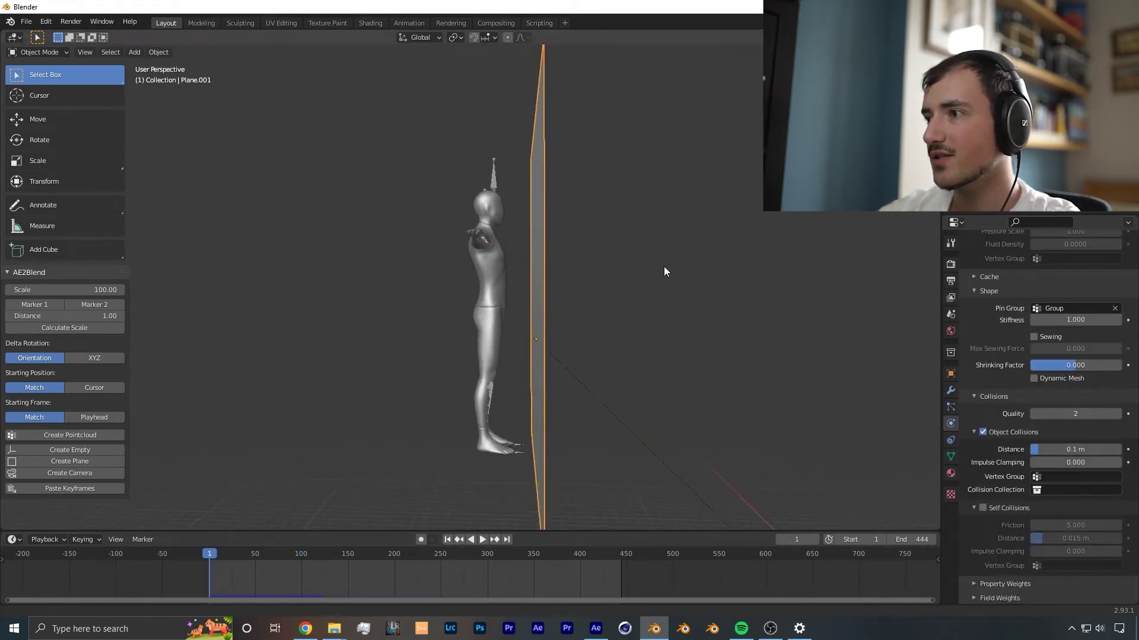
{"action": "left_click", "coordinate": [1047, 450]}
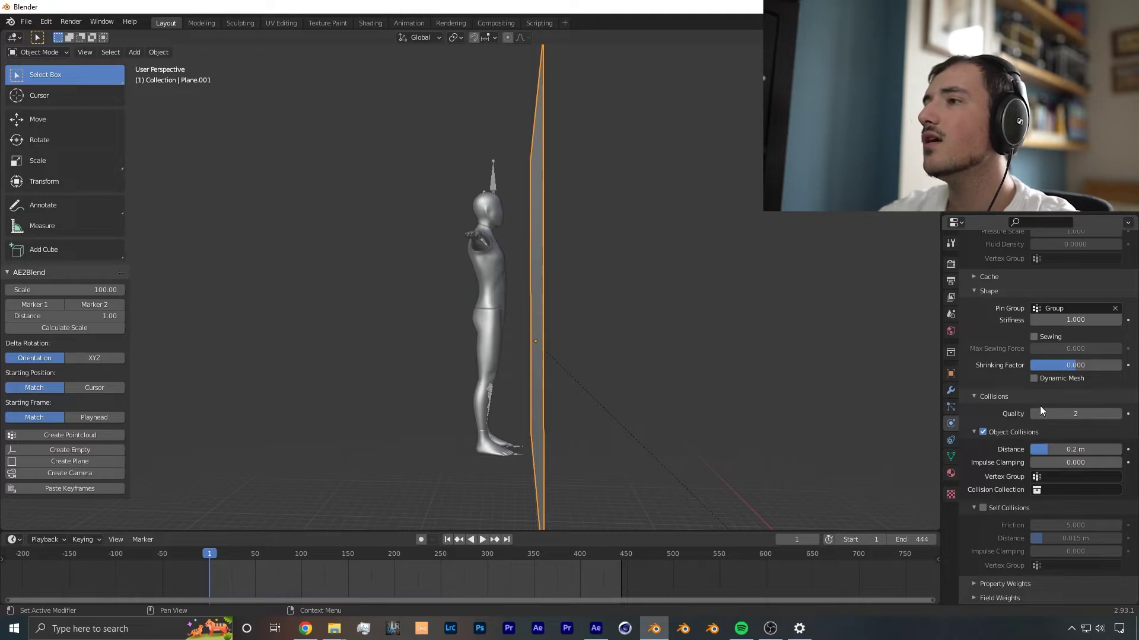
{"action": "left_click", "coordinate": [1118, 414]}
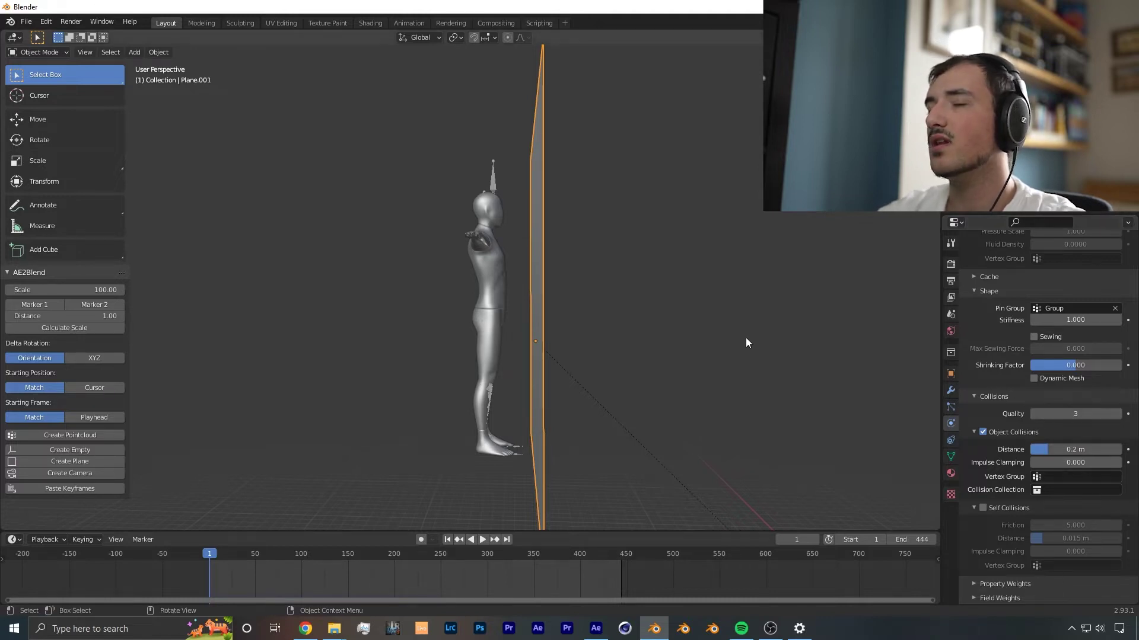
Replay the simulation with the new collision settings, viewing the cloth wall from the side and front
{"action": "left_click", "coordinate": [736, 318]}
{"action": "scroll", "coordinate": [731, 316], "scroll_direction": "down", "scroll_amount": 2}
{"action": "middle_click_drag", "start_coordinate": [727, 314], "coordinate": [714, 317]}
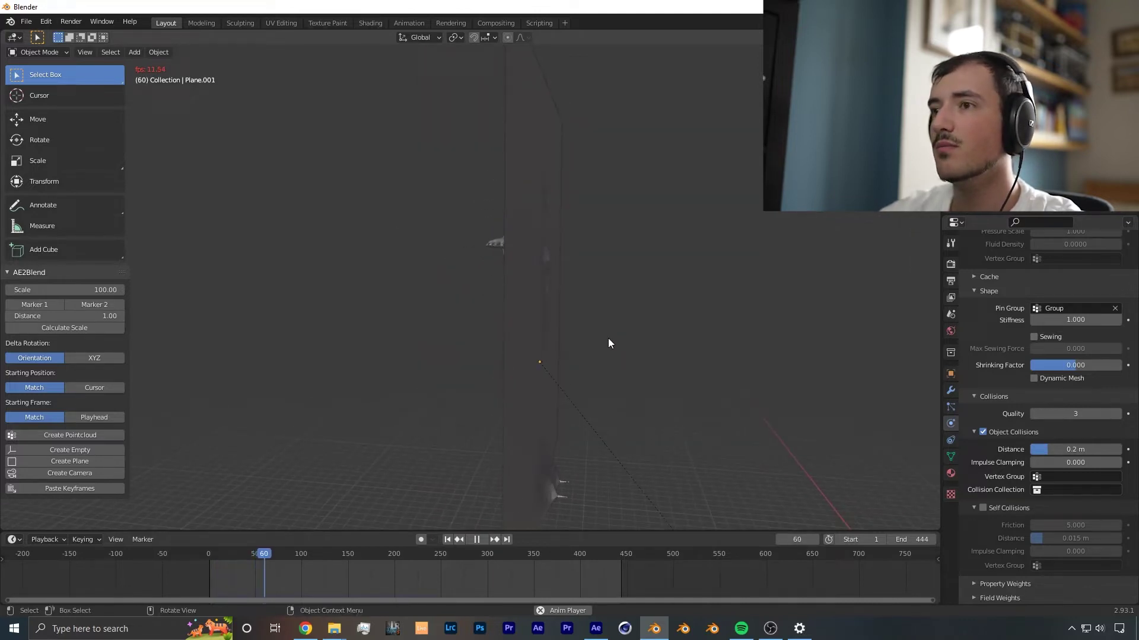
{"action": "middle_click_drag", "start_coordinate": [607, 338], "coordinate": [587, 339]}
{"action": "middle_click_drag", "start_coordinate": [658, 287], "coordinate": [557, 330]}
{"action": "scroll", "coordinate": [557, 327], "scroll_direction": "down", "scroll_amount": 1}
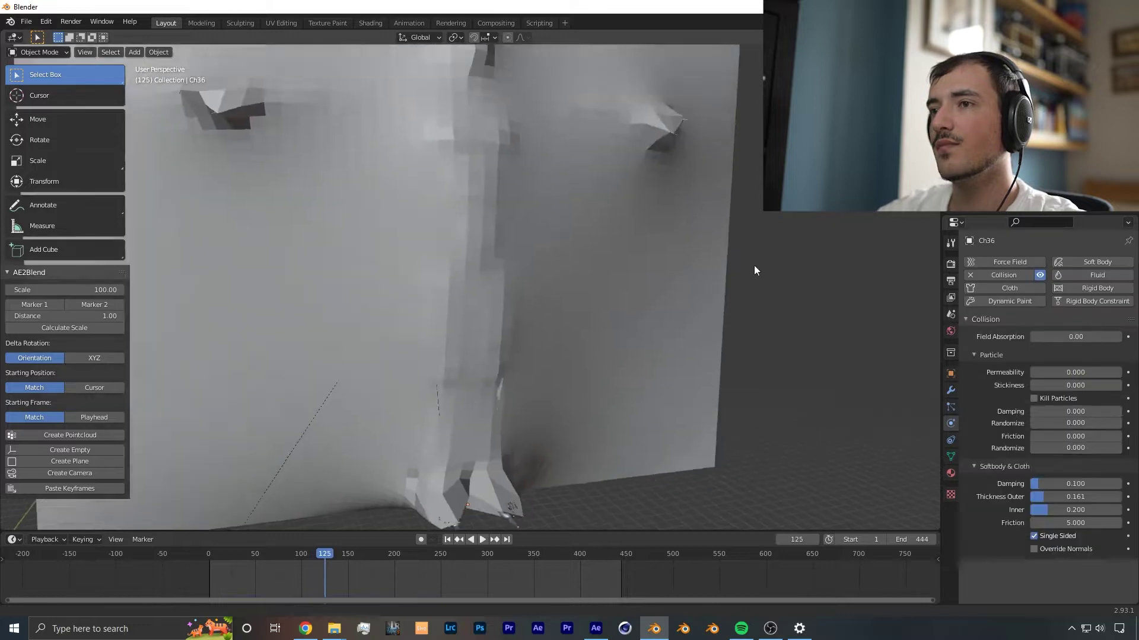
Inspect the cloth around the mannequin's feet at frame 125 up close and select the wall plane
{"action": "scroll", "coordinate": [712, 279], "scroll_direction": "down", "scroll_amount": 3}
{"action": "middle_click_drag", "start_coordinate": [614, 360], "coordinate": [617, 227], "text": "shift"}
{"action": "scroll", "coordinate": [524, 331], "scroll_direction": "up", "scroll_amount": 6}
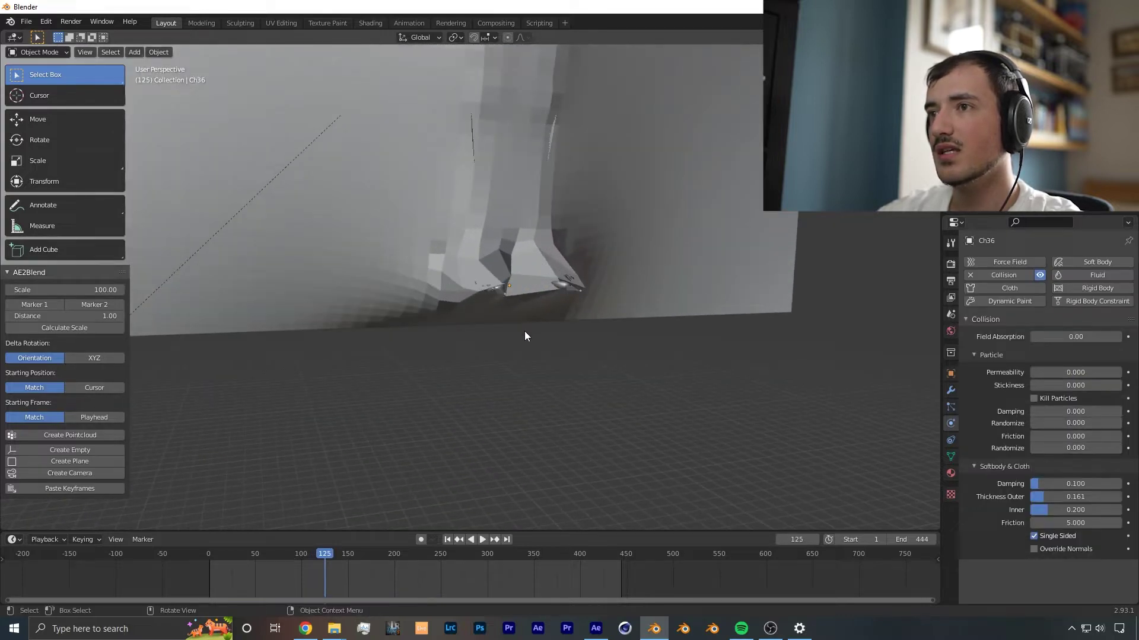
{"action": "middle_click_drag", "start_coordinate": [502, 236], "coordinate": [529, 272]}
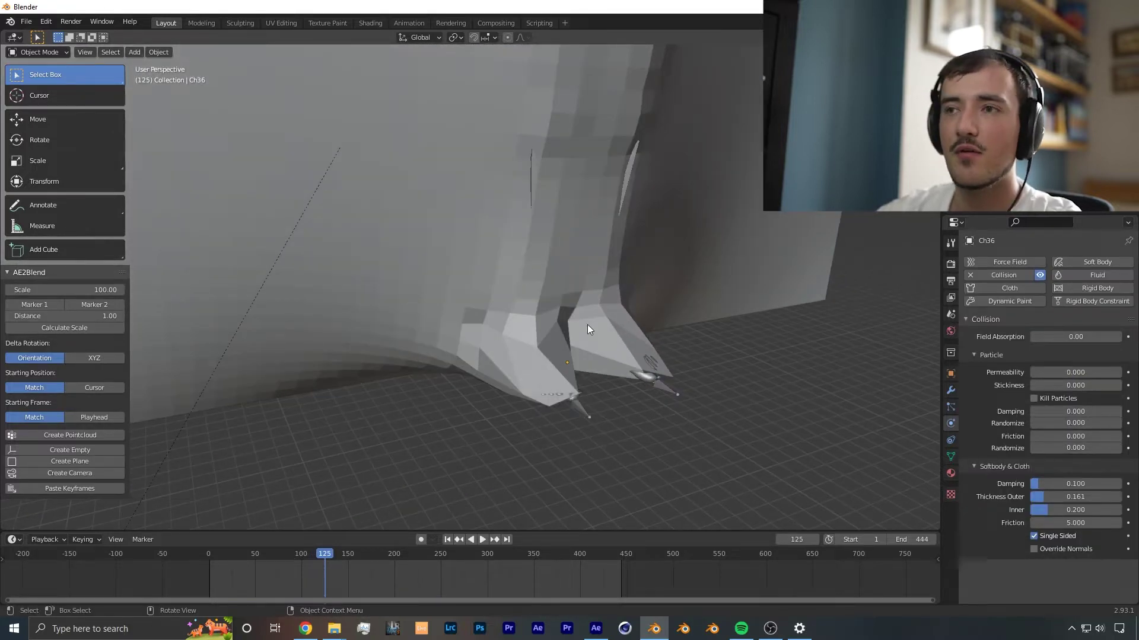
{"action": "left_click", "coordinate": [561, 362]}
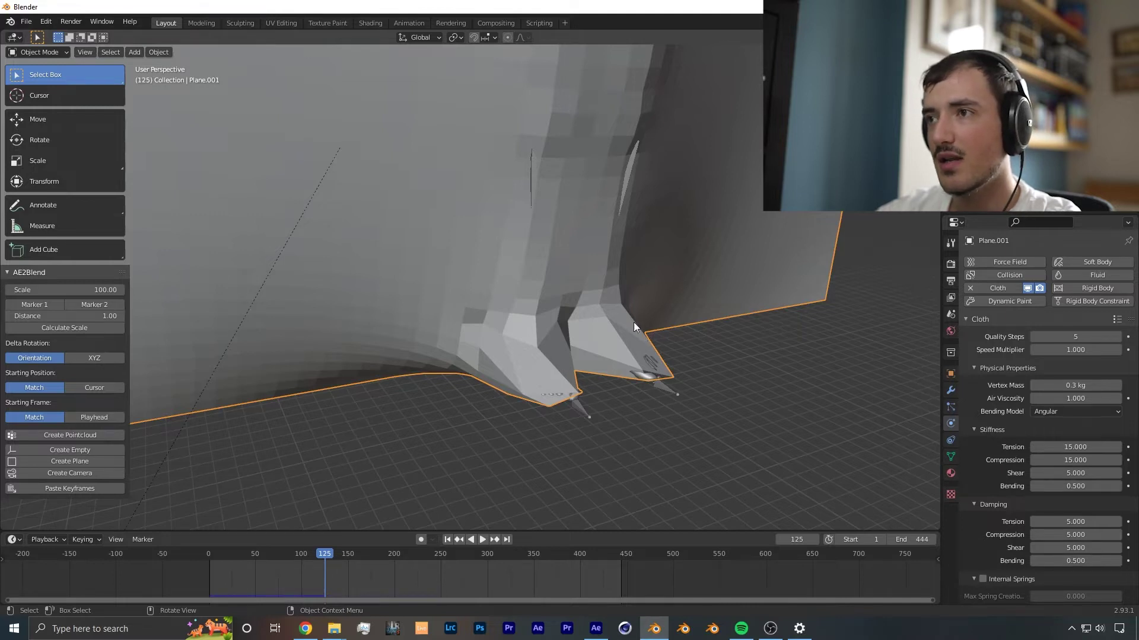
Check the cloth around the mannequin's feet, return to the first frame, and put the armature into Pose Mode
{"action": "scroll", "coordinate": [521, 353], "scroll_direction": "up", "scroll_amount": 3}
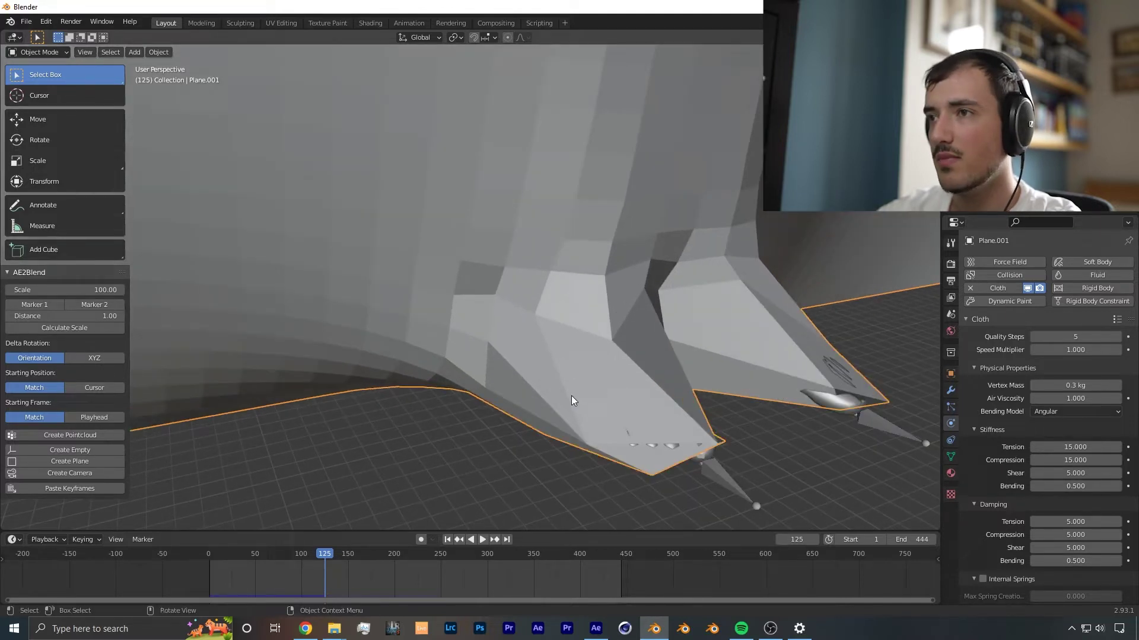
{"action": "middle_click_drag", "start_coordinate": [613, 375], "coordinate": [589, 193]}
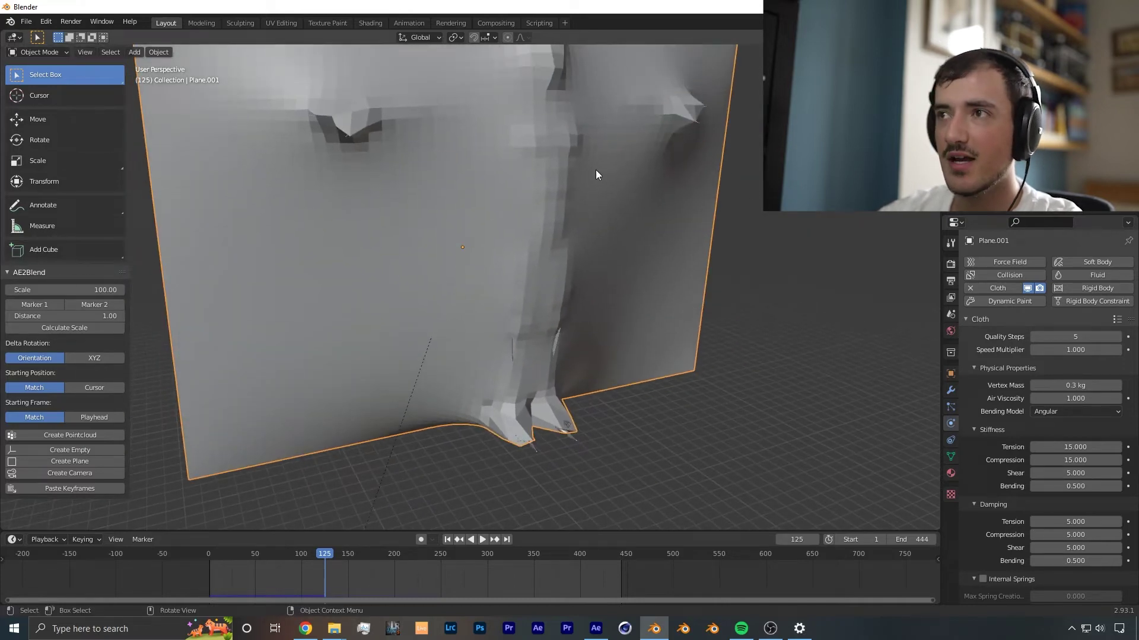
{"action": "middle_click_drag", "start_coordinate": [531, 241], "coordinate": [488, 269]}
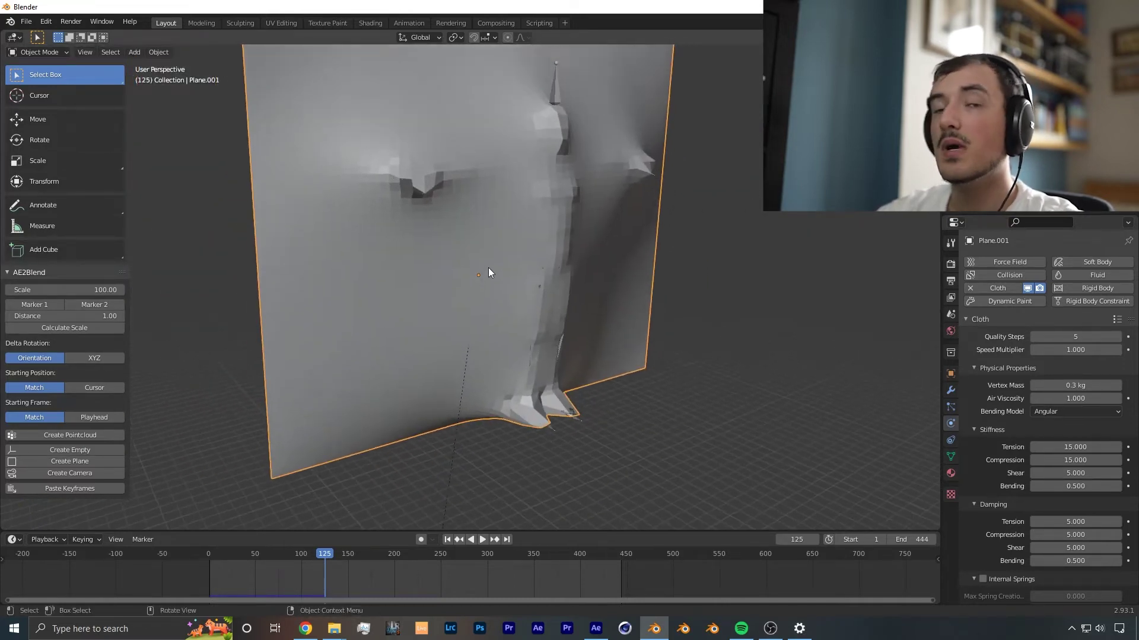
{"action": "left_click", "coordinate": [447, 540]}
{"action": "middle_click_drag", "start_coordinate": [366, 327], "coordinate": [466, 368]}
{"action": "scroll", "coordinate": [461, 320], "scroll_direction": "up", "scroll_amount": 2}
{"action": "left_click", "coordinate": [62, 52]}
{"action": "left_click", "coordinate": [532, 433]}
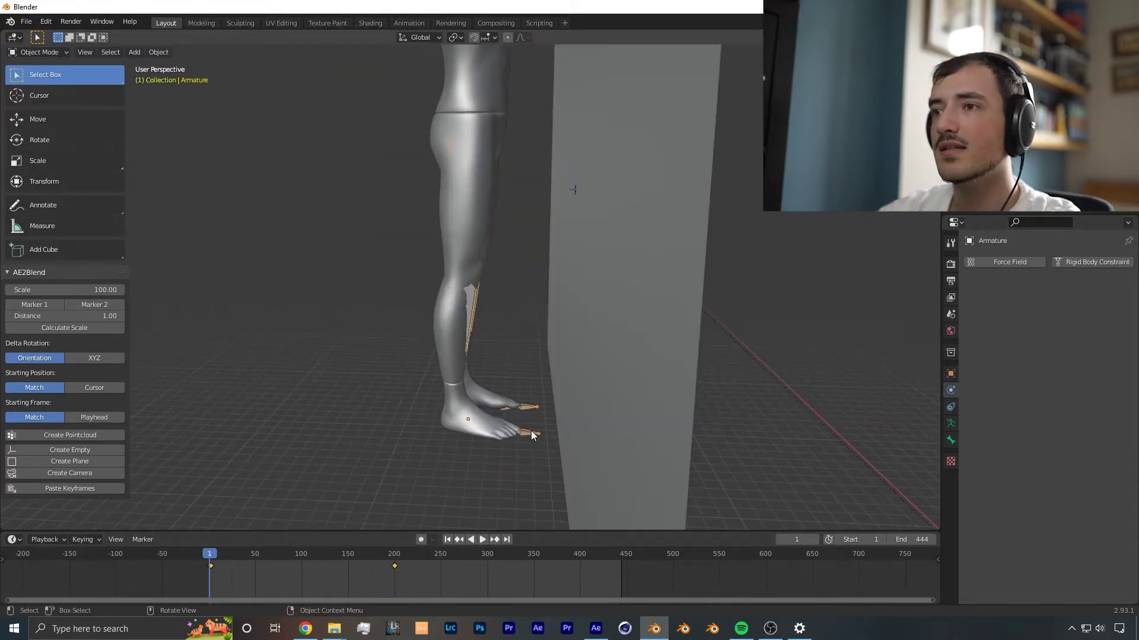
{"action": "left_click", "coordinate": [40, 52]}
{"action": "left_click", "coordinate": [56, 92]}
{"action": "scroll", "coordinate": [507, 430], "scroll_direction": "up", "scroll_amount": 8}
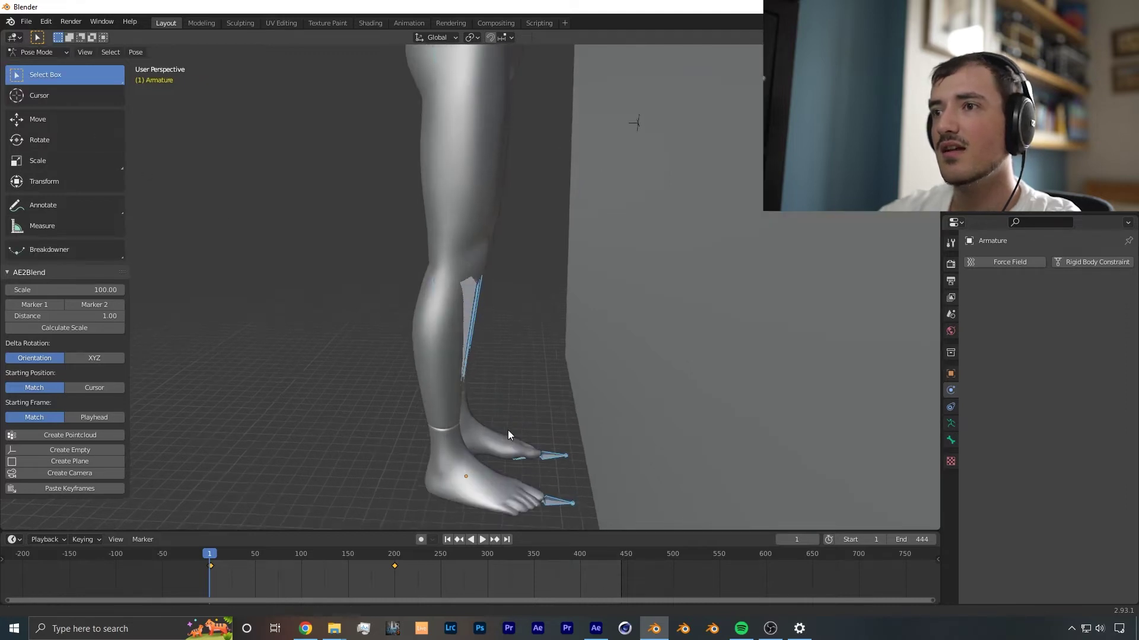
Try to rotate the end bone of the mannequin's right toe and undo the rotation
{"action": "left_click", "coordinate": [558, 302]}
{"action": "key", "text": "r"}
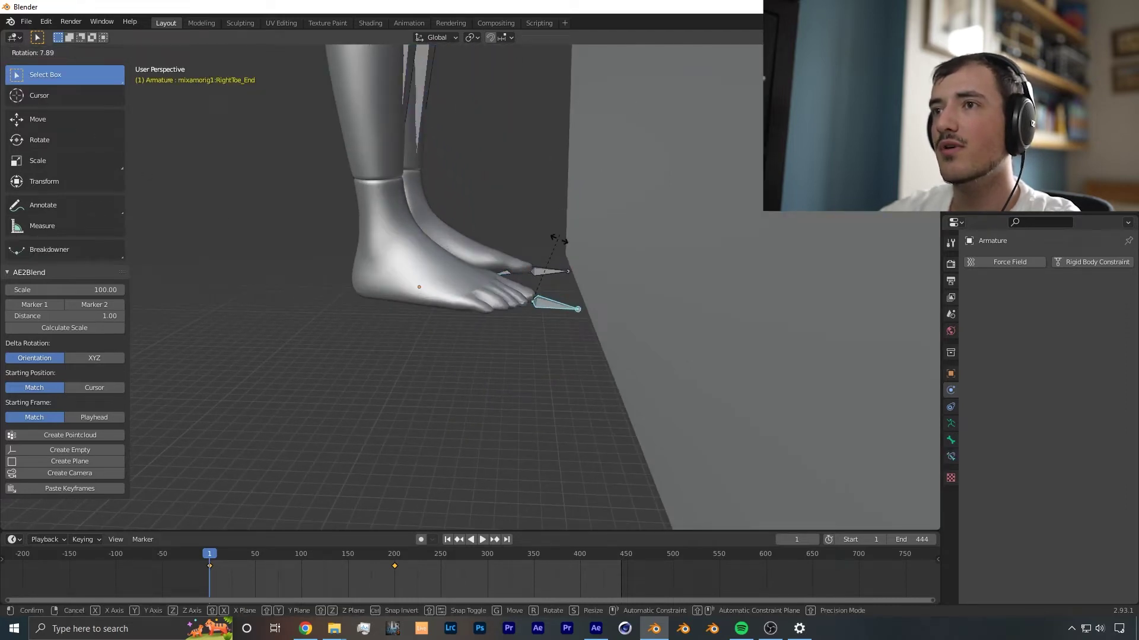
{"action": "left_click", "coordinate": [520, 268]}
{"action": "key", "text": "ctrl+z"}
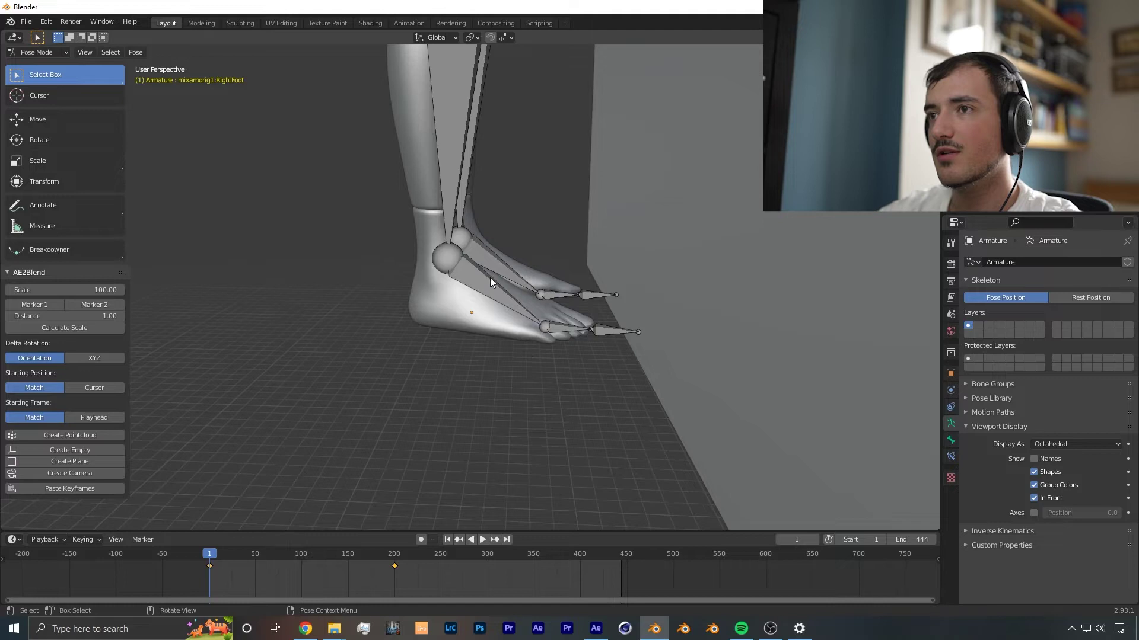
Rotate both foot bones about the global X axis to point the toes downward, and return the armature to Object Mode
{"action": "left_click", "coordinate": [489, 278]}
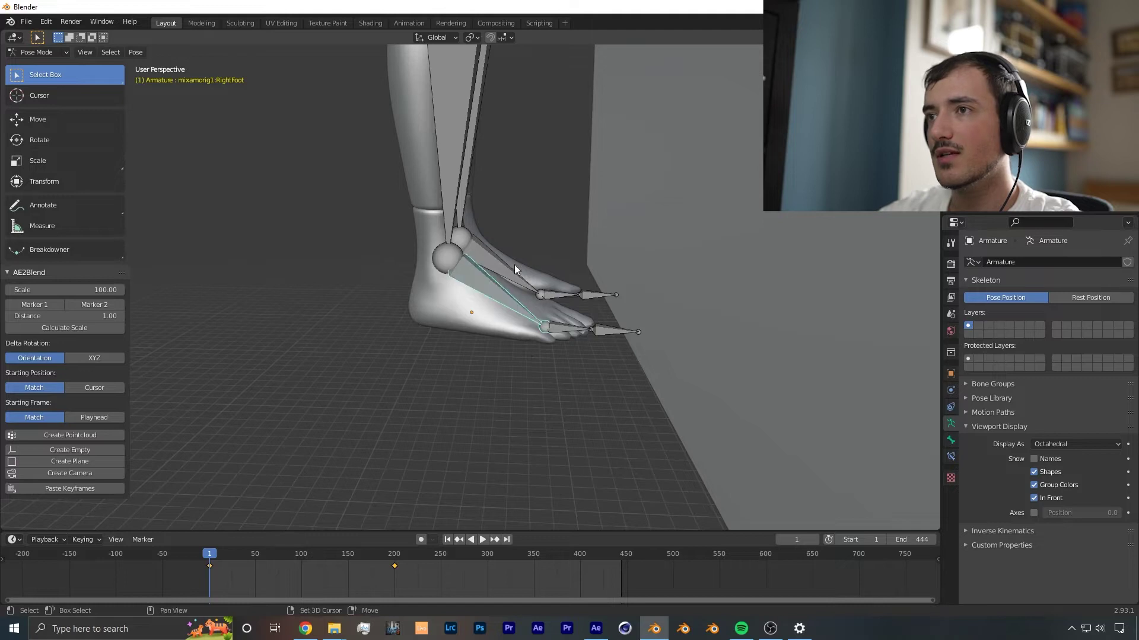
{"action": "key", "text": "r"}
{"action": "key", "text": "x"}
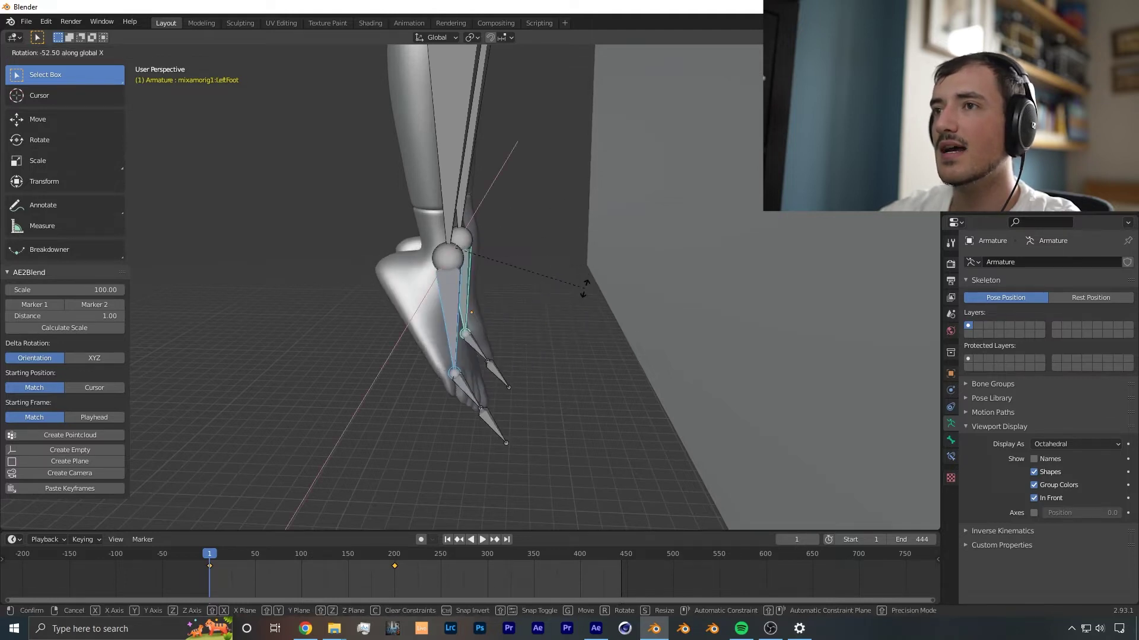
{"action": "left_click", "coordinate": [590, 305]}
{"action": "key", "text": "Tab"}
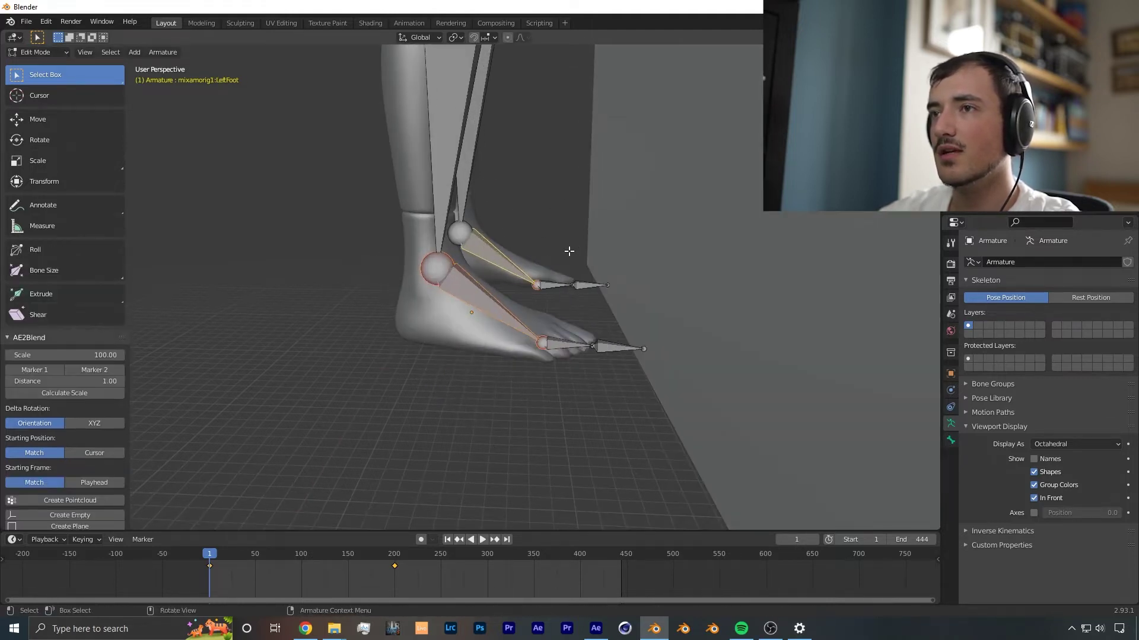
{"action": "left_click", "coordinate": [41, 52]}
{"action": "left_click", "coordinate": [52, 67]}
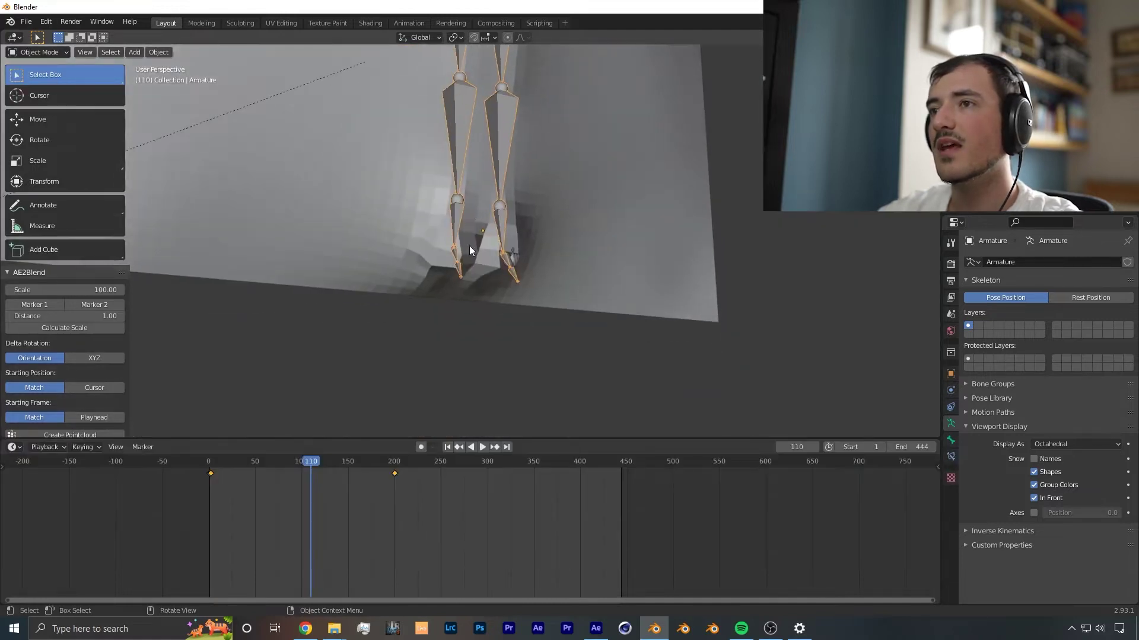
Examine the cloth around the mannequin's feet and arm at frame 110 and select the wall plane
{"action": "middle_click_drag", "start_coordinate": [469, 246], "coordinate": [483, 263]}
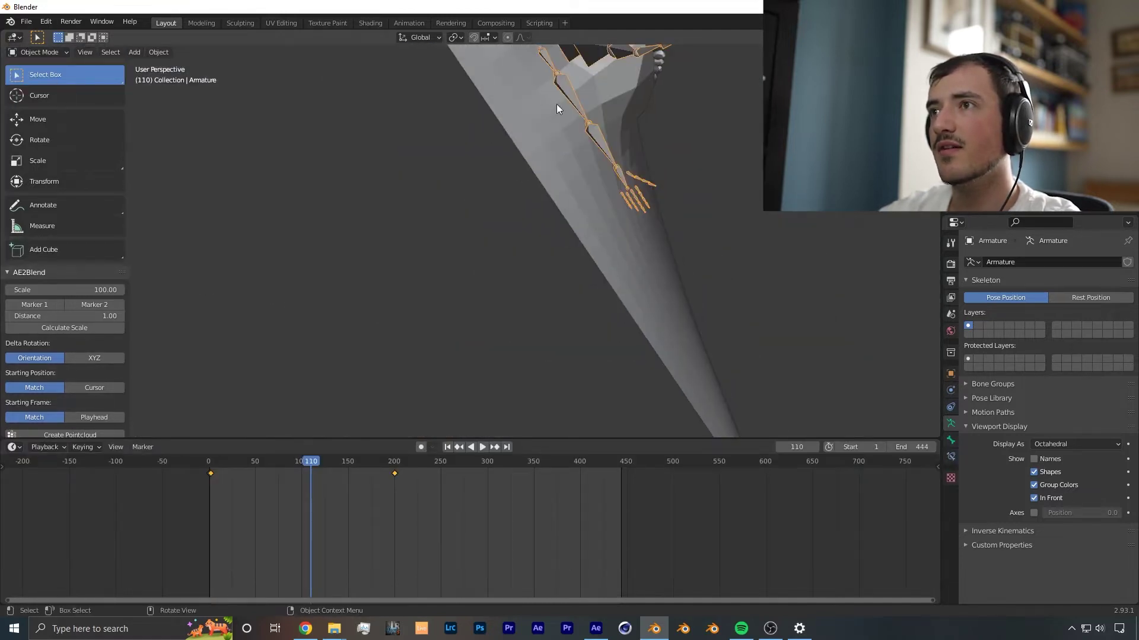
{"action": "middle_click_drag", "start_coordinate": [557, 105], "coordinate": [508, 212]}
{"action": "left_click", "coordinate": [405, 274]}
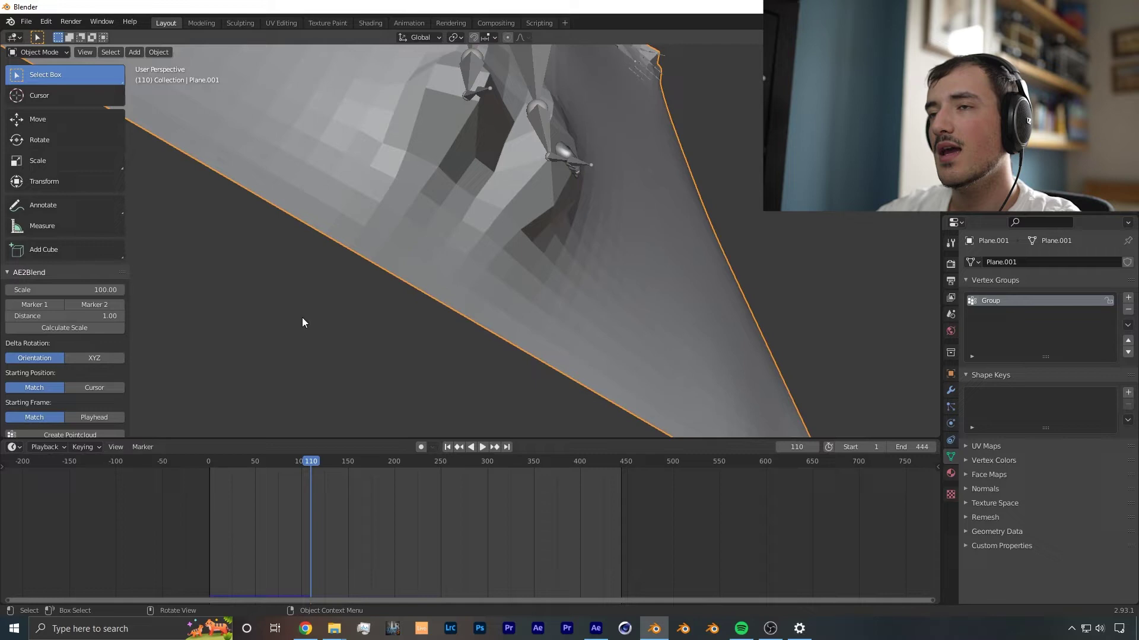
Return to the first frame and set the armature's delta Z location to 11.77 m, checking its height in front view
{"action": "left_click", "coordinate": [449, 447]}
{"action": "middle_click_drag", "start_coordinate": [499, 158], "coordinate": [470, 240]}
{"action": "left_click", "coordinate": [471, 240]}
{"action": "left_click", "coordinate": [488, 336]}
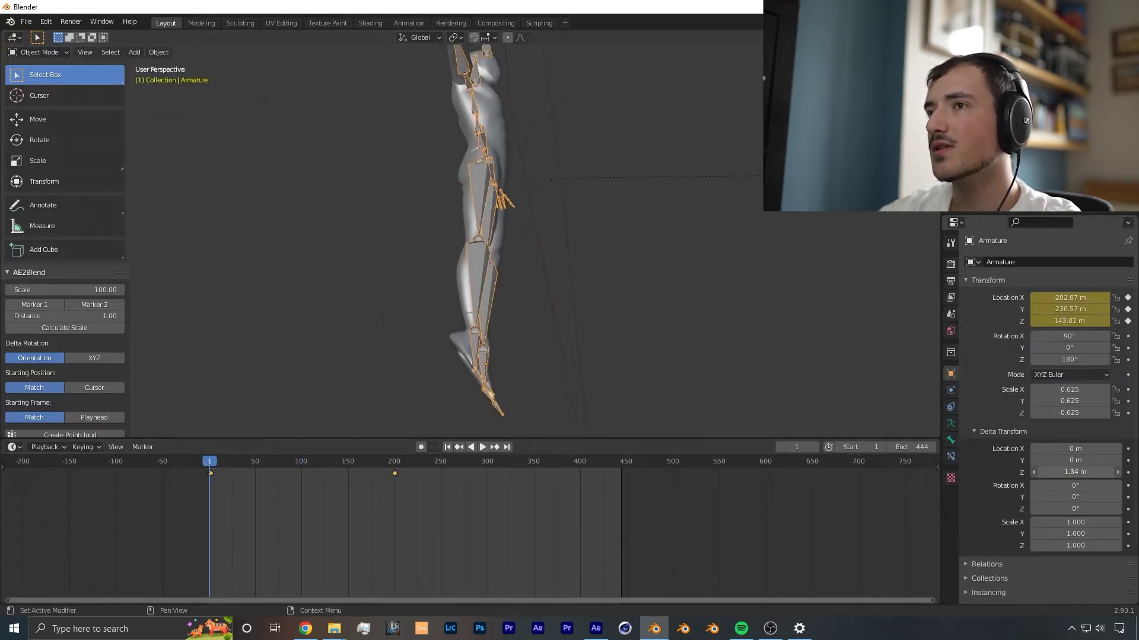
{"action": "key", "text": "KP_1"}
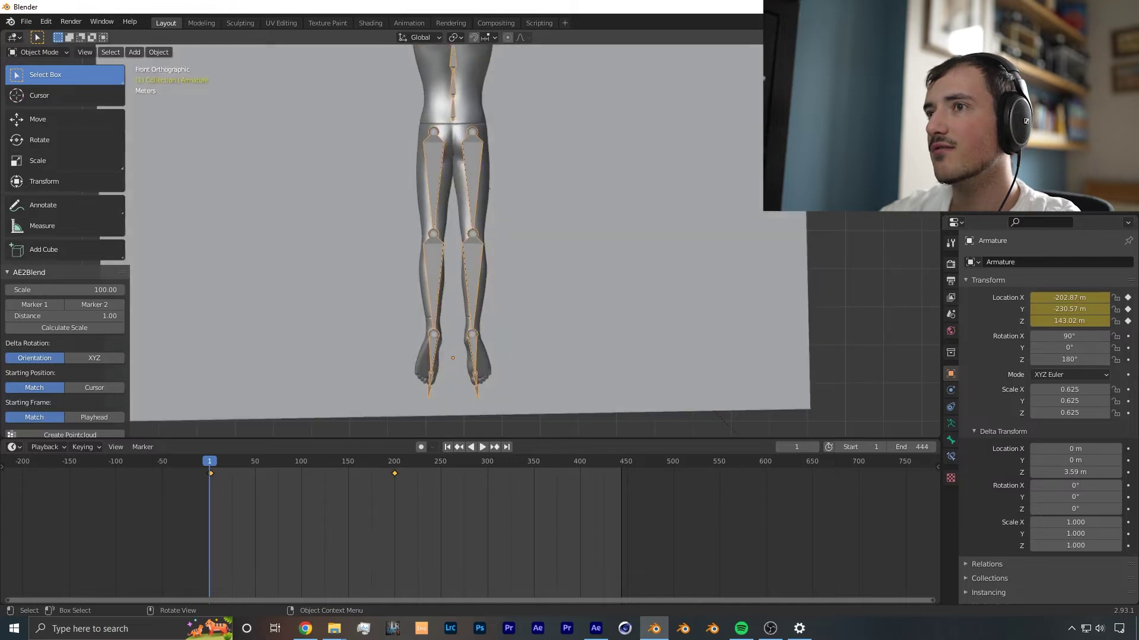
{"action": "scroll", "coordinate": [602, 204], "scroll_direction": "down", "scroll_amount": 4}
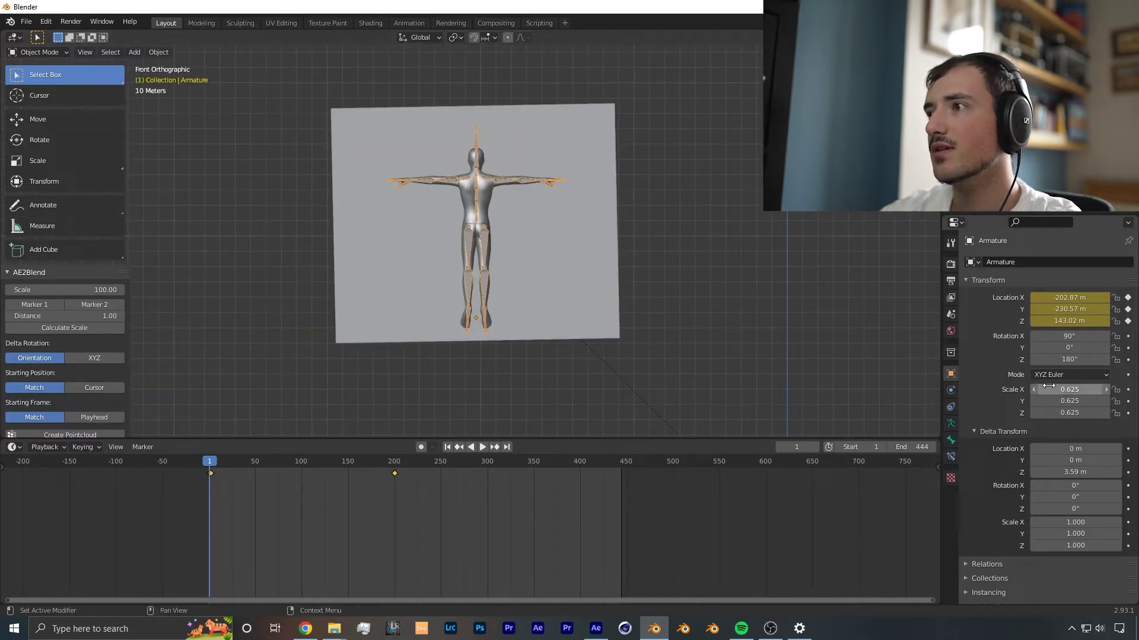
{"action": "left_click_drag", "start_coordinate": [1074, 472], "coordinate": [1107, 472]}
Replay the cloth simulation with the raised mannequin and review the wall plane's cloth presets
{"action": "key", "text": "KP_0"}
{"action": "key", "text": "space"}
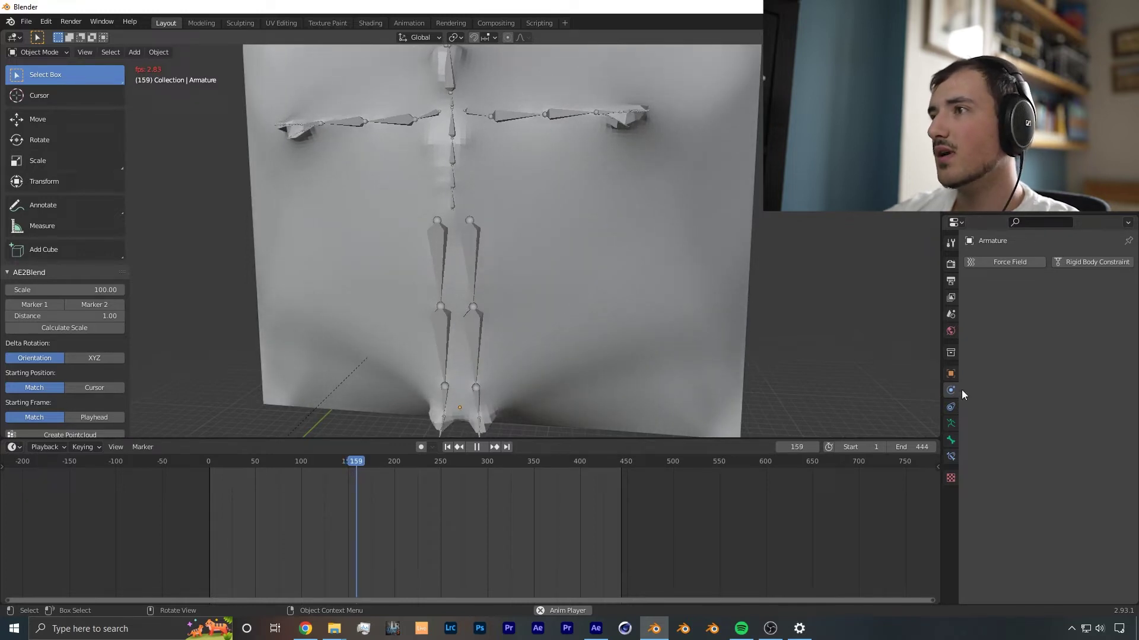
{"action": "left_click", "coordinate": [714, 234]}
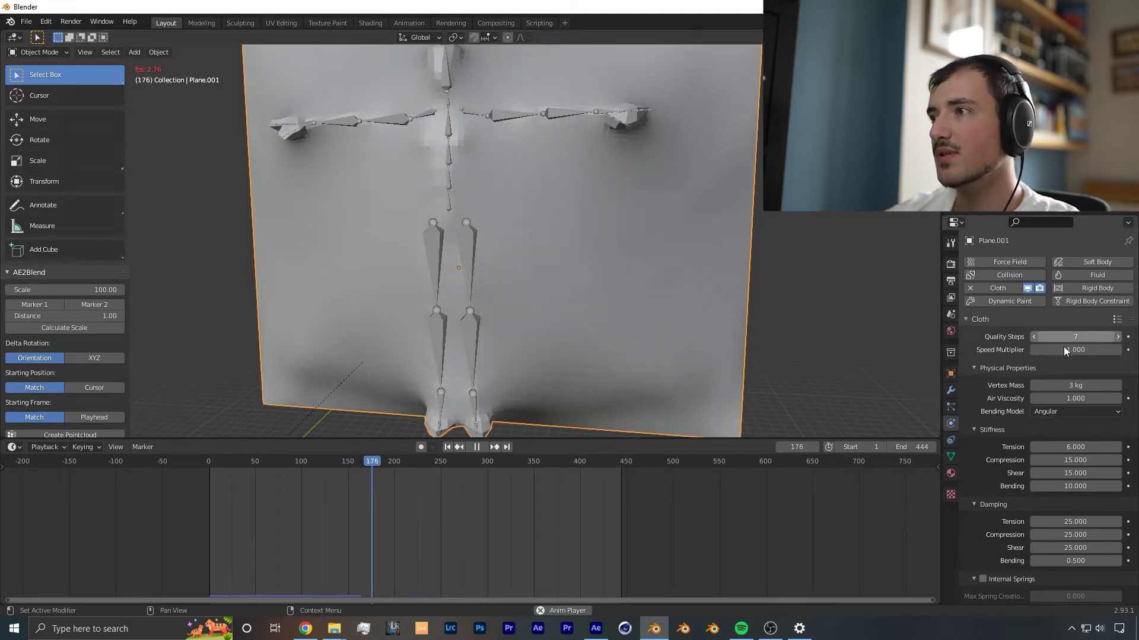
{"action": "left_click", "coordinate": [1113, 321]}
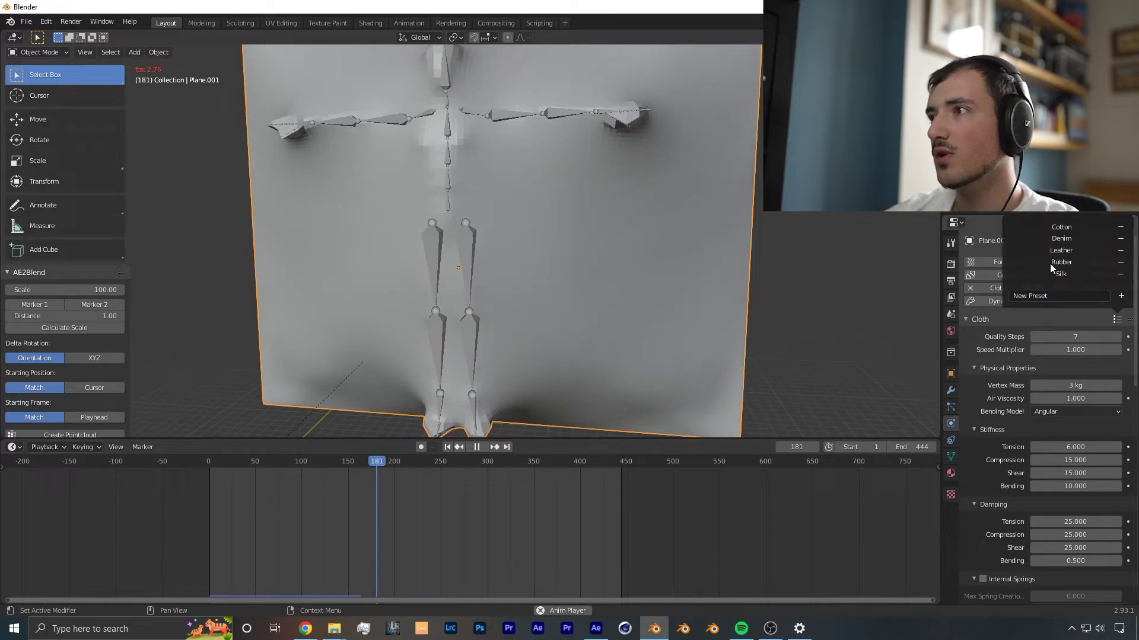
{"action": "left_click", "coordinate": [1010, 319]}
Review the wall plane's cloth collision settings and expand its simulation cache options
{"action": "middle_click_drag", "start_coordinate": [429, 307], "coordinate": [444, 305]}
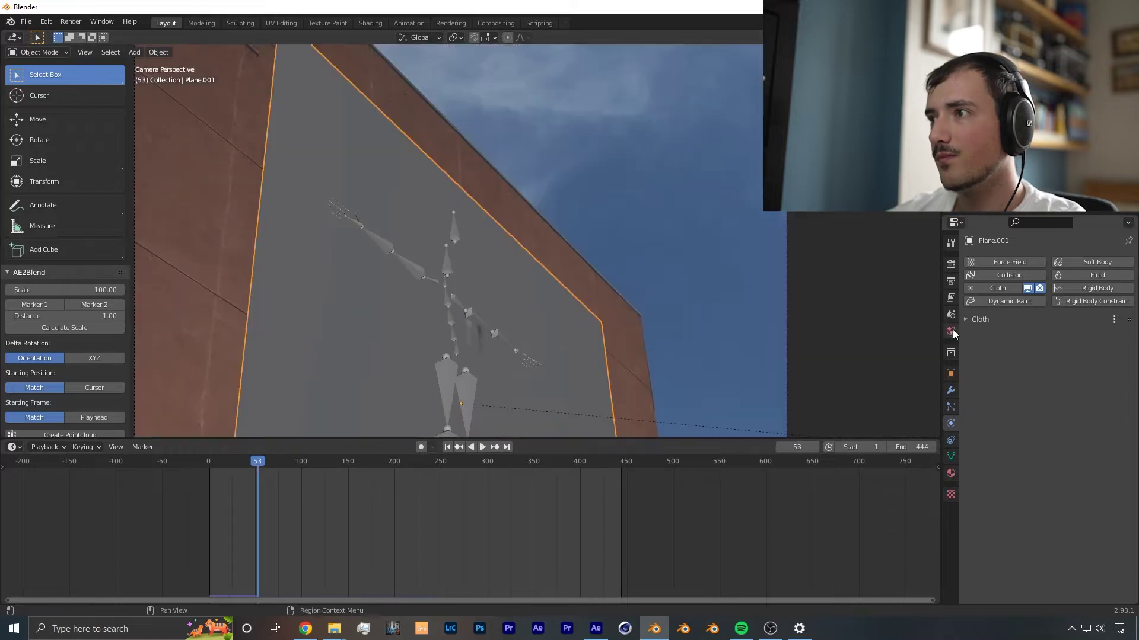
{"action": "left_click", "coordinate": [965, 319]}
{"action": "scroll", "coordinate": [1066, 478], "scroll_direction": "down", "scroll_amount": 15}
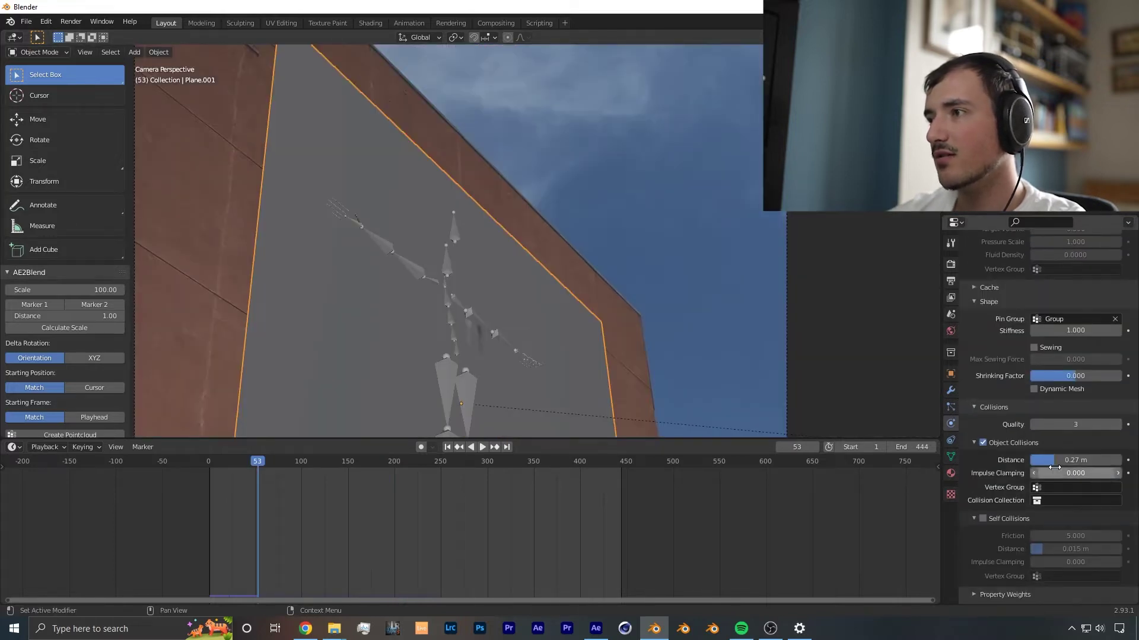
{"action": "scroll", "coordinate": [991, 513], "scroll_direction": "up", "scroll_amount": 4}
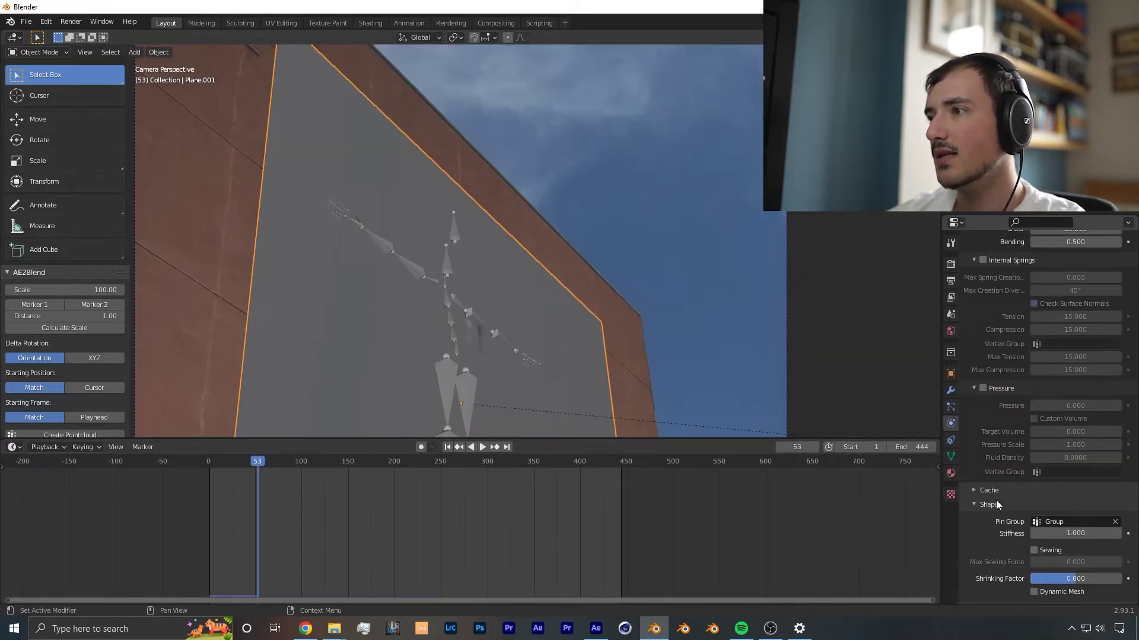
{"action": "left_click", "coordinate": [973, 490]}
{"action": "scroll", "coordinate": [1008, 467], "scroll_direction": "down", "scroll_amount": 5}
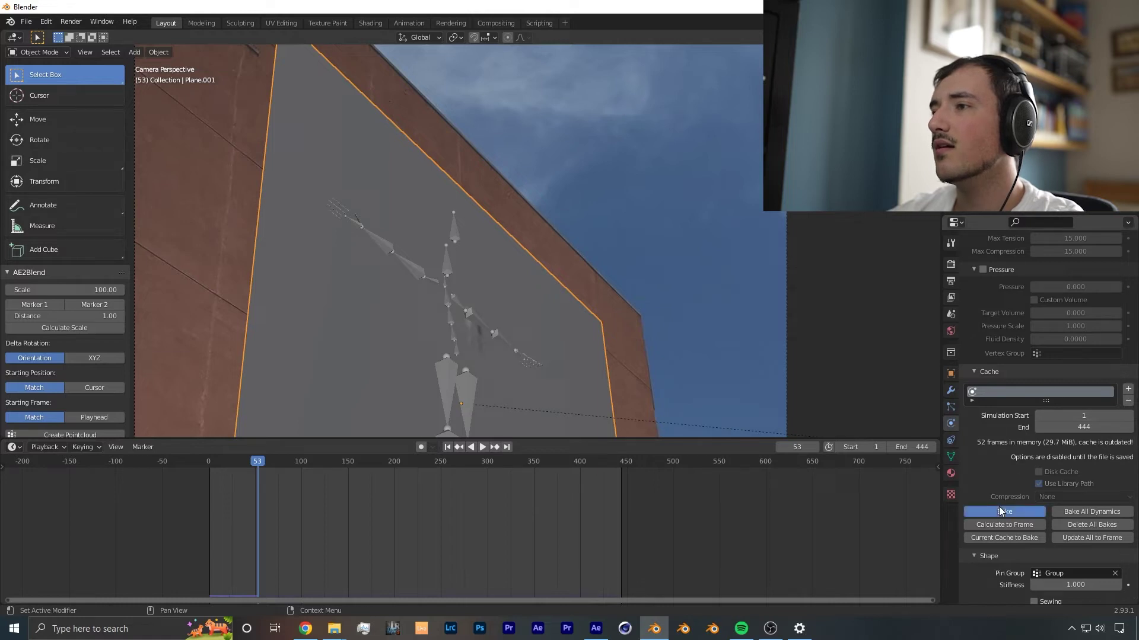
Replay the simulation from the first frame and inspect the mannequin's hand against the cloth at frame 267
{"action": "key", "text": "shift+Left"}
{"action": "key", "text": "space"}
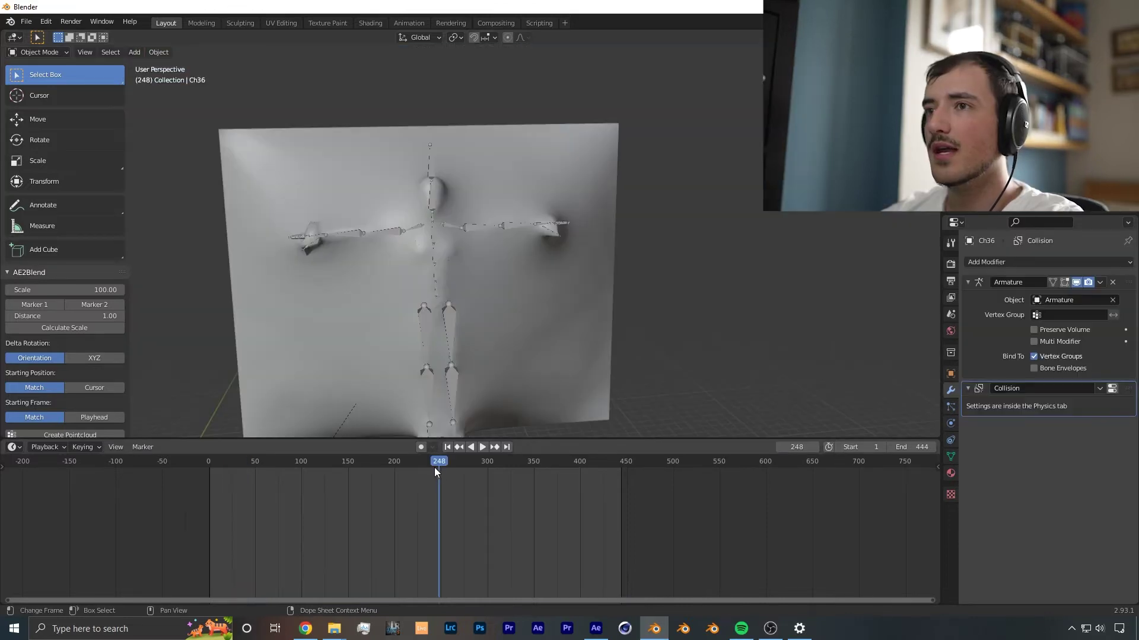
{"action": "left_click_drag", "start_coordinate": [434, 467], "coordinate": [456, 460]}
{"action": "scroll", "coordinate": [249, 289], "scroll_direction": "up", "scroll_amount": 2}
{"action": "middle_click_drag", "start_coordinate": [249, 290], "coordinate": [534, 332]}
{"action": "scroll", "coordinate": [569, 356], "scroll_direction": "up", "scroll_amount": 3}
{"action": "middle_click_drag", "start_coordinate": [593, 368], "coordinate": [498, 256], "text": "shift"}
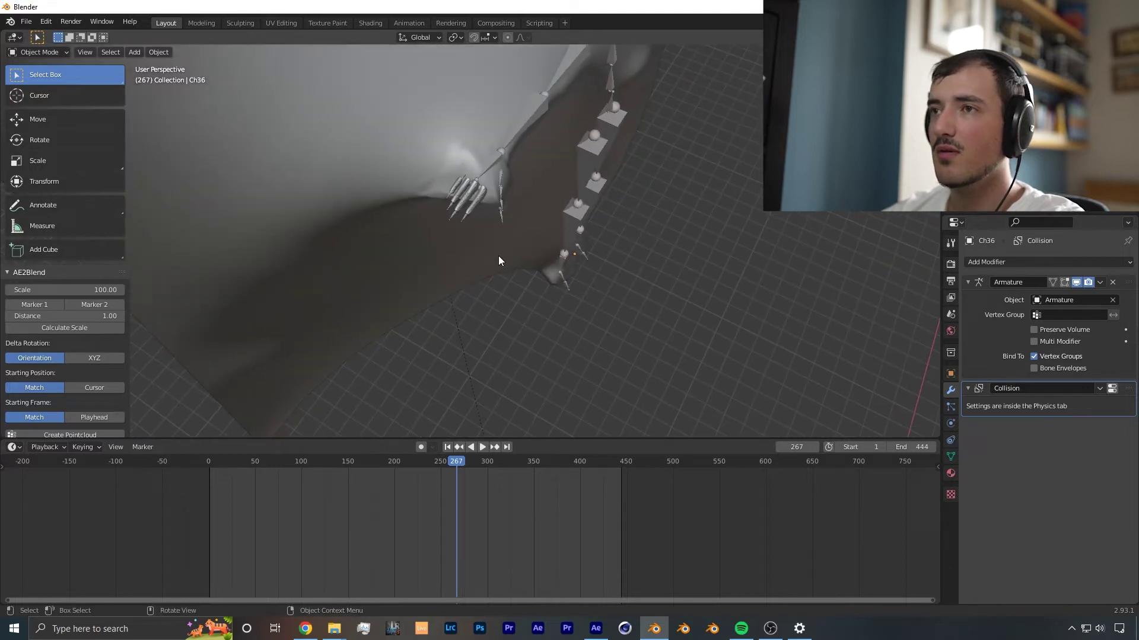
Hide the mannequin's body mesh and its armature from the viewport
{"action": "left_click", "coordinate": [472, 211]}
{"action": "scroll", "coordinate": [508, 244], "scroll_direction": "up", "scroll_amount": 5}
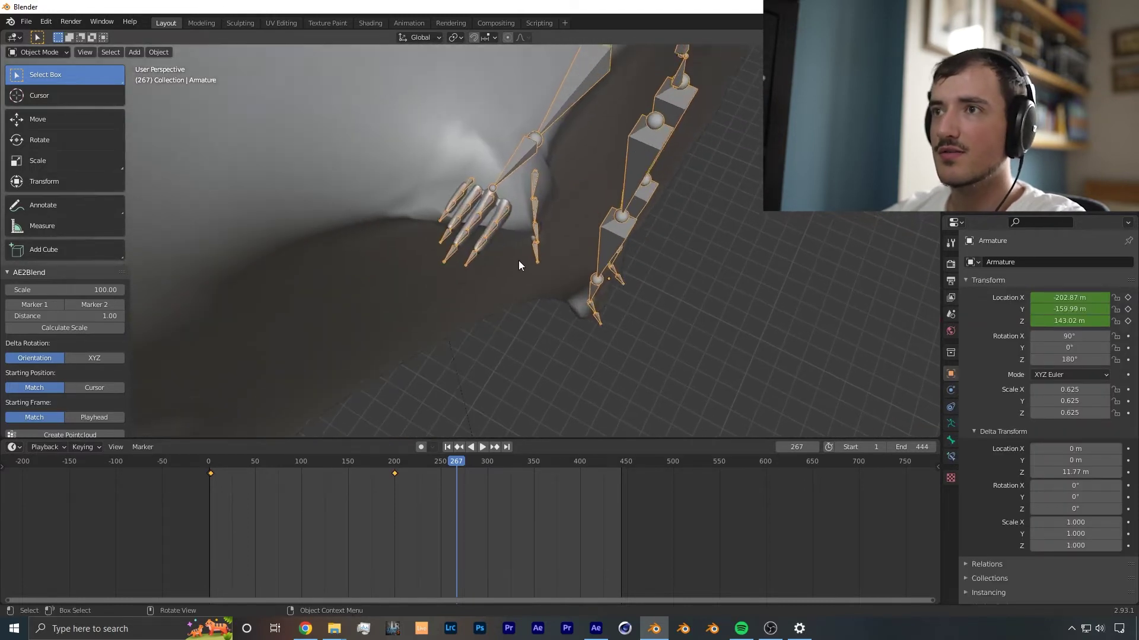
{"action": "left_click", "coordinate": [519, 241]}
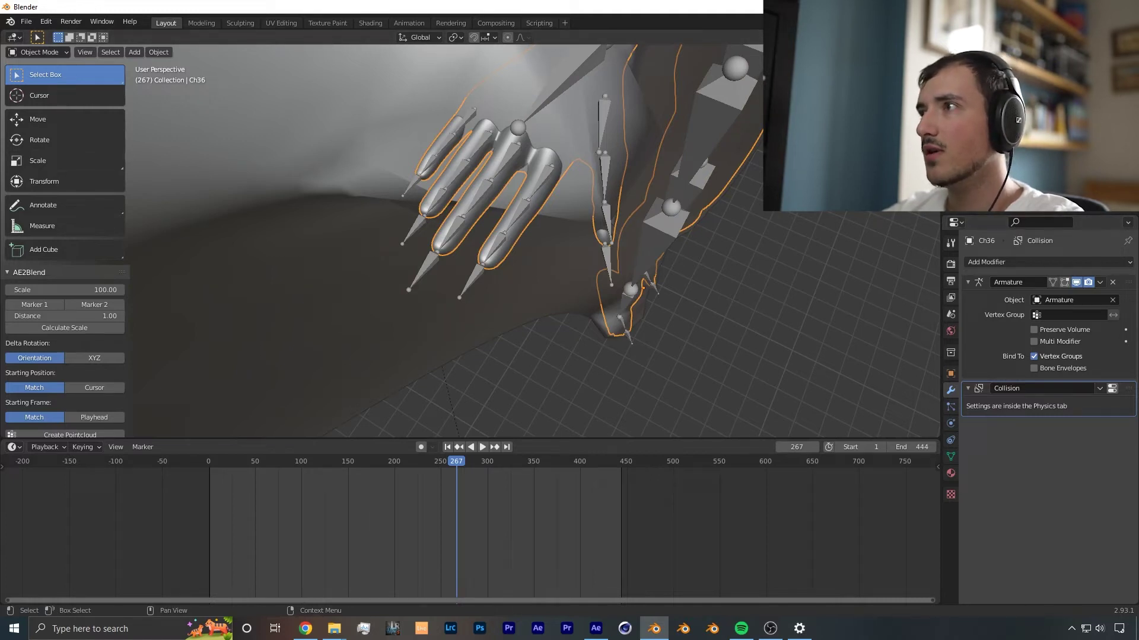
{"action": "key", "text": "h"}
{"action": "left_click", "coordinate": [706, 166]}
{"action": "key", "text": "h"}
Play the cloth wall without the mannequin from around frame 110 to frame 214 and select the wall plane
{"action": "middle_click_drag", "start_coordinate": [706, 166], "coordinate": [667, 204]}
{"action": "left_click_drag", "start_coordinate": [446, 465], "coordinate": [311, 467]}
{"action": "key", "text": "space"}
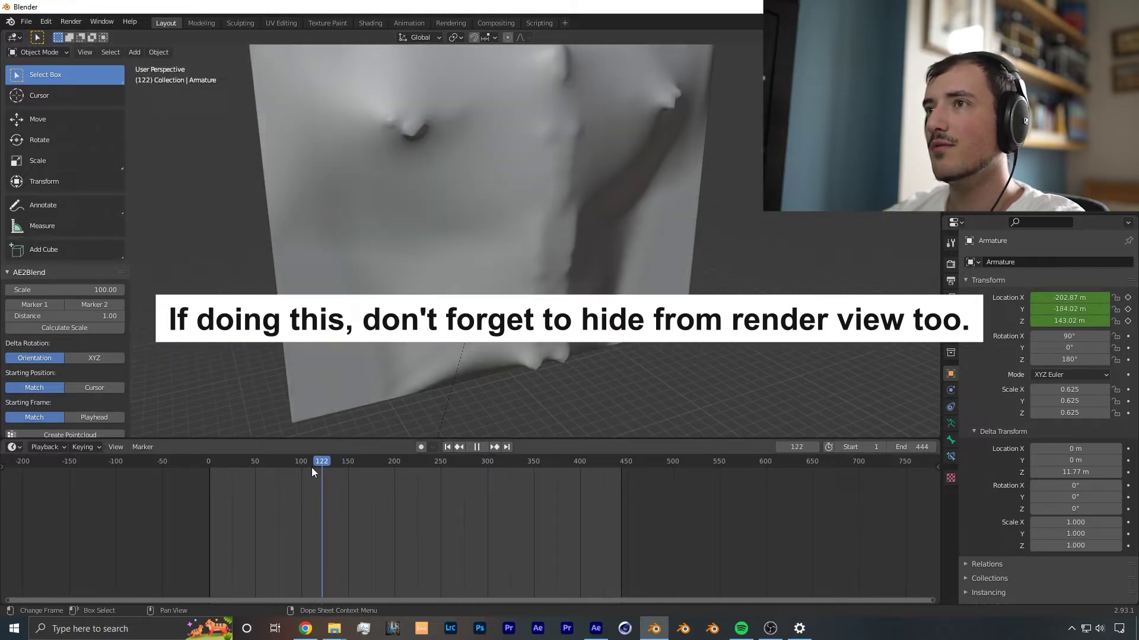
{"action": "key", "text": "space"}
{"action": "left_click", "coordinate": [593, 306]}
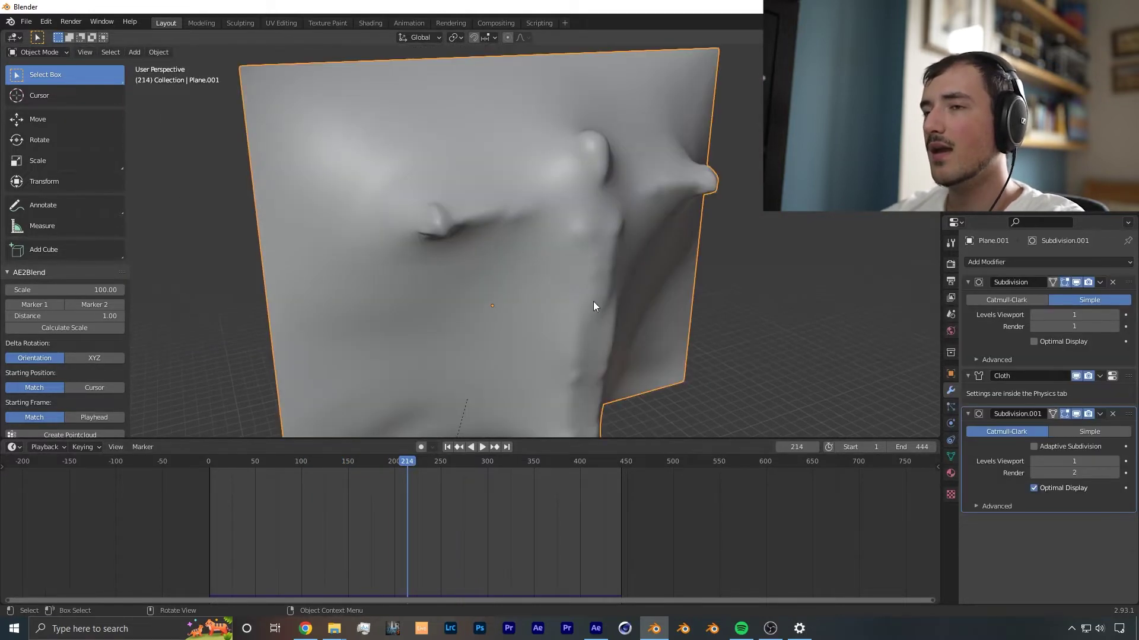
Examine the hand and head impressions in the cloth around frame 236, and replay the motion to frame 227
{"action": "scroll", "coordinate": [575, 416], "scroll_direction": "up", "scroll_amount": 3}
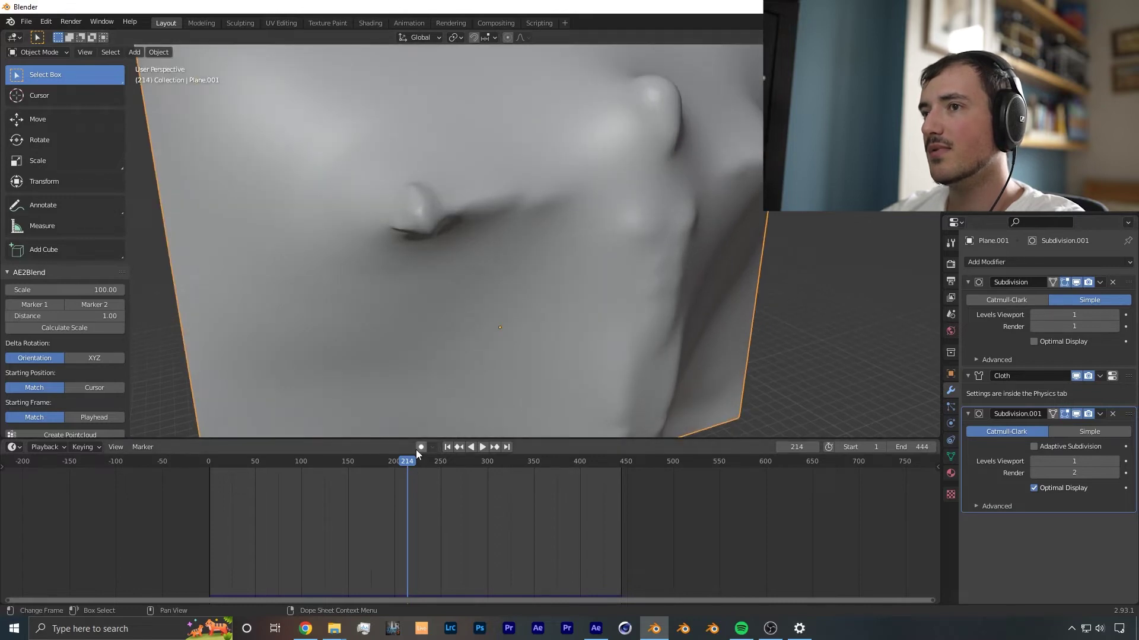
{"action": "left_click_drag", "start_coordinate": [403, 462], "coordinate": [427, 474]}
{"action": "scroll", "coordinate": [535, 252], "scroll_direction": "down", "scroll_amount": 4}
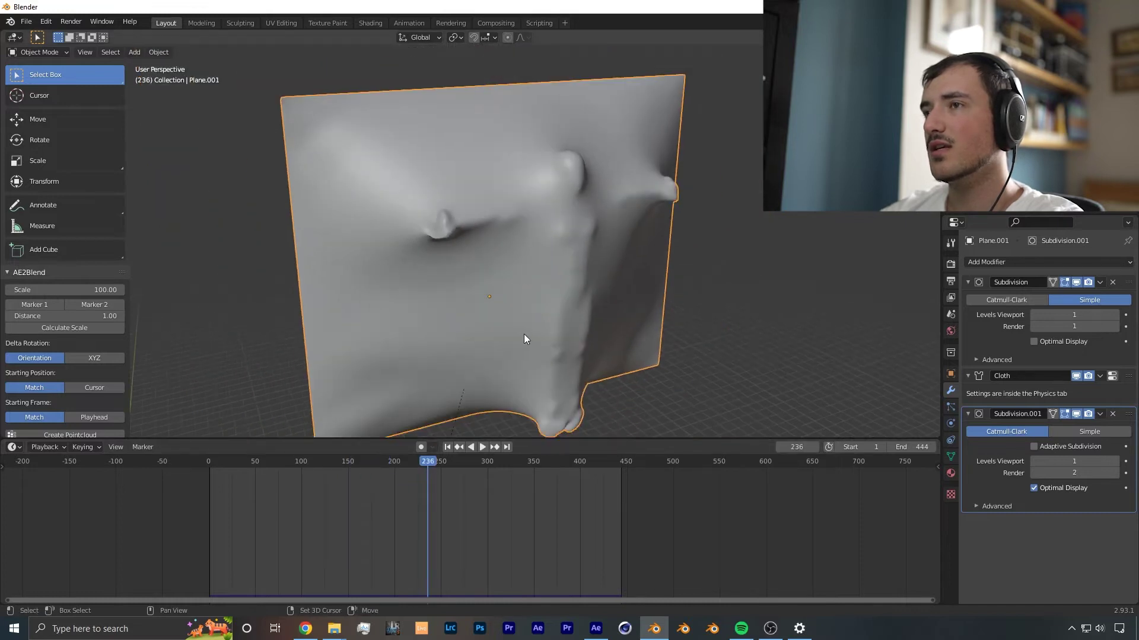
{"action": "middle_click_drag", "start_coordinate": [524, 333], "coordinate": [528, 248]}
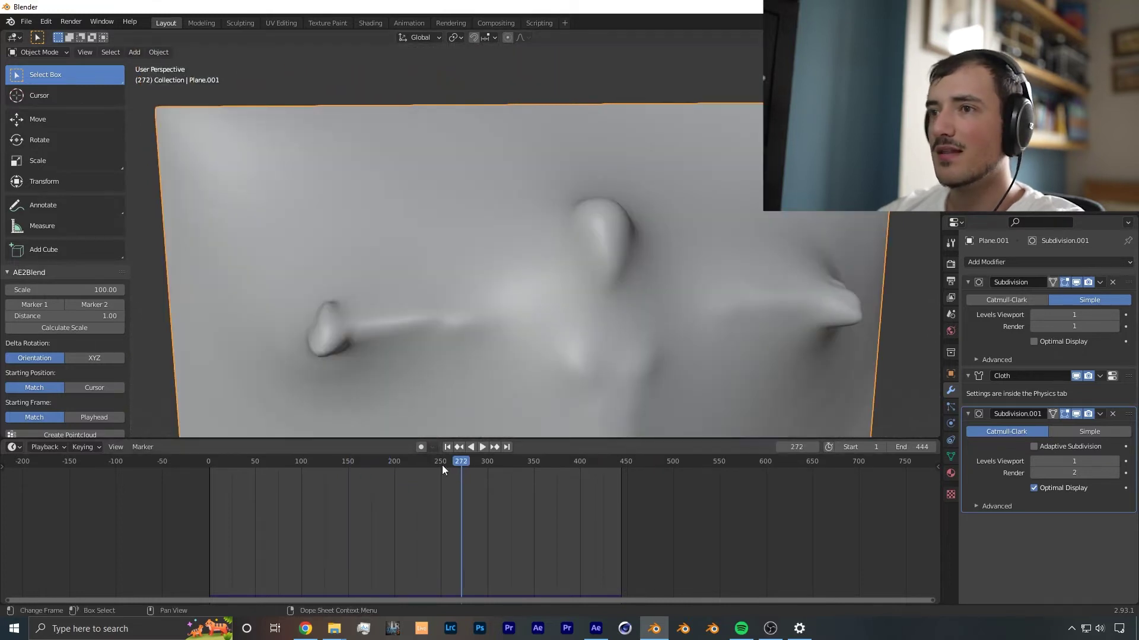
{"action": "left_click_drag", "start_coordinate": [442, 465], "coordinate": [351, 468]}
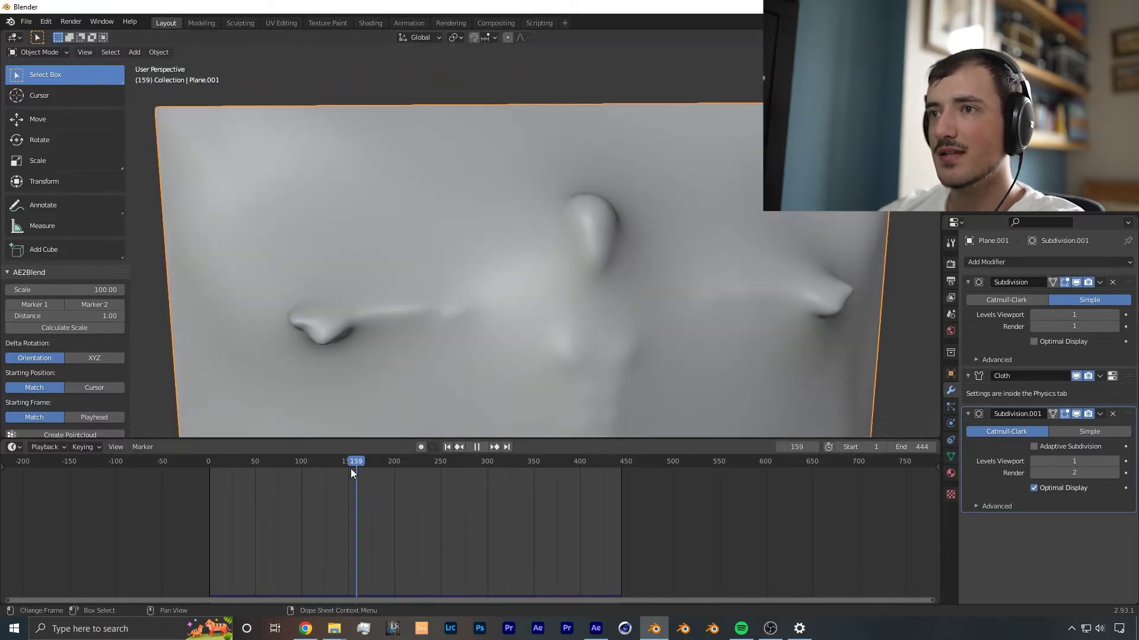
{"action": "key", "text": "space"}
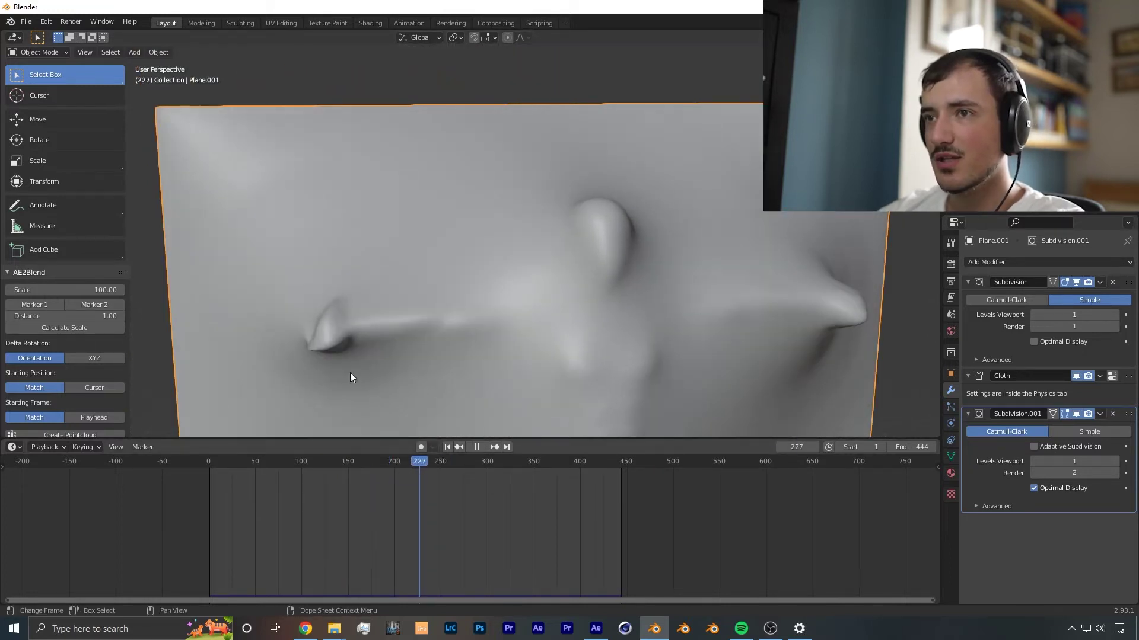
{"action": "key", "text": "space"}
{"action": "middle_click_drag", "start_coordinate": [749, 306], "coordinate": [515, 314]}
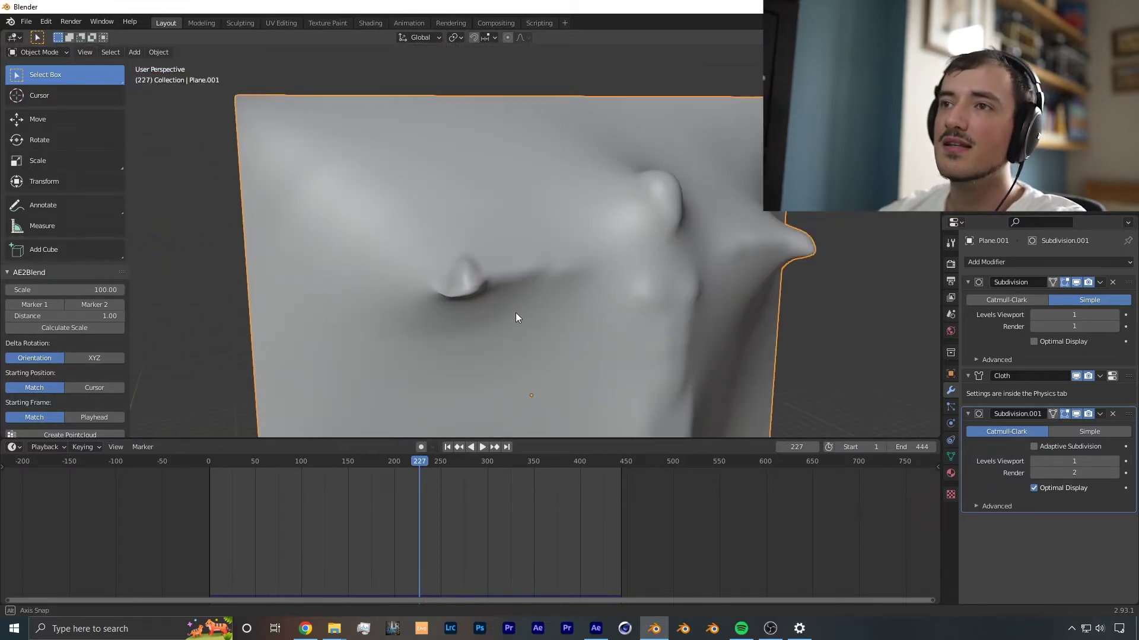
Inspect the cloth's deformation around the hand, head and torso from several angles at frame 227
{"action": "scroll", "coordinate": [510, 317], "scroll_direction": "up", "scroll_amount": 5}
{"action": "middle_click_drag", "start_coordinate": [452, 401], "coordinate": [497, 283]}
{"action": "middle_click_drag", "start_coordinate": [361, 278], "coordinate": [507, 277]}
{"action": "scroll", "coordinate": [554, 300], "scroll_direction": "down", "scroll_amount": 8}
{"action": "scroll", "coordinate": [513, 298], "scroll_direction": "up", "scroll_amount": 7}
{"action": "scroll", "coordinate": [552, 282], "scroll_direction": "down", "scroll_amount": 4}
{"action": "scroll", "coordinate": [508, 277], "scroll_direction": "up", "scroll_amount": 4}
{"action": "left_click", "coordinate": [767, 231]}
{"action": "middle_click_drag", "start_coordinate": [650, 234], "coordinate": [603, 193]}
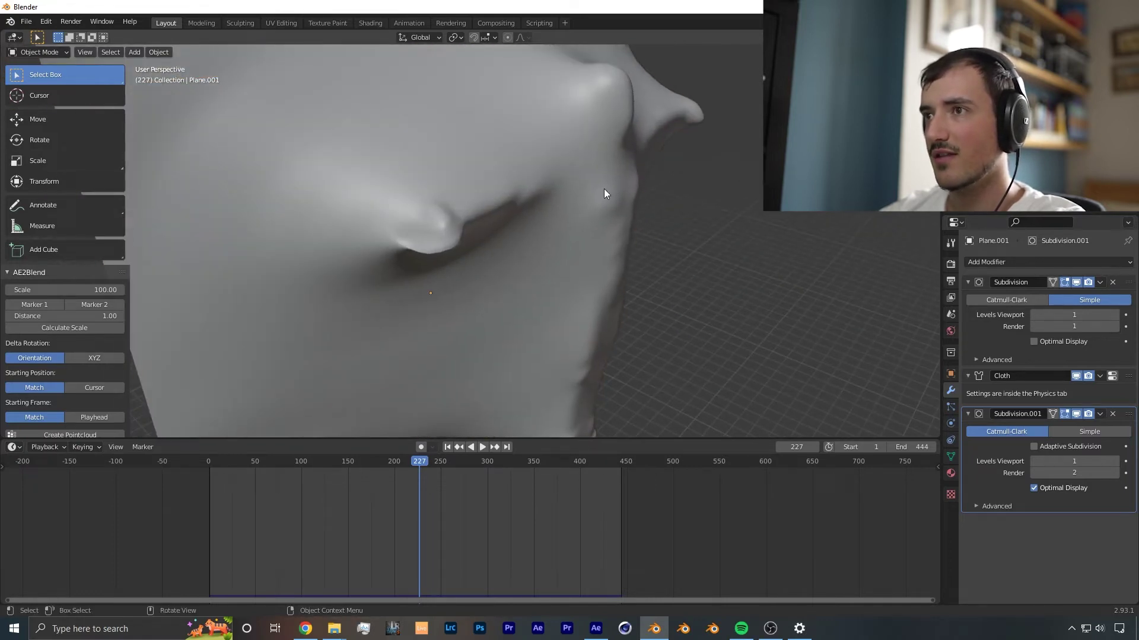
{"action": "middle_click_drag", "start_coordinate": [760, 342], "coordinate": [691, 326]}
{"action": "scroll", "coordinate": [691, 327], "scroll_direction": "down", "scroll_amount": 4}
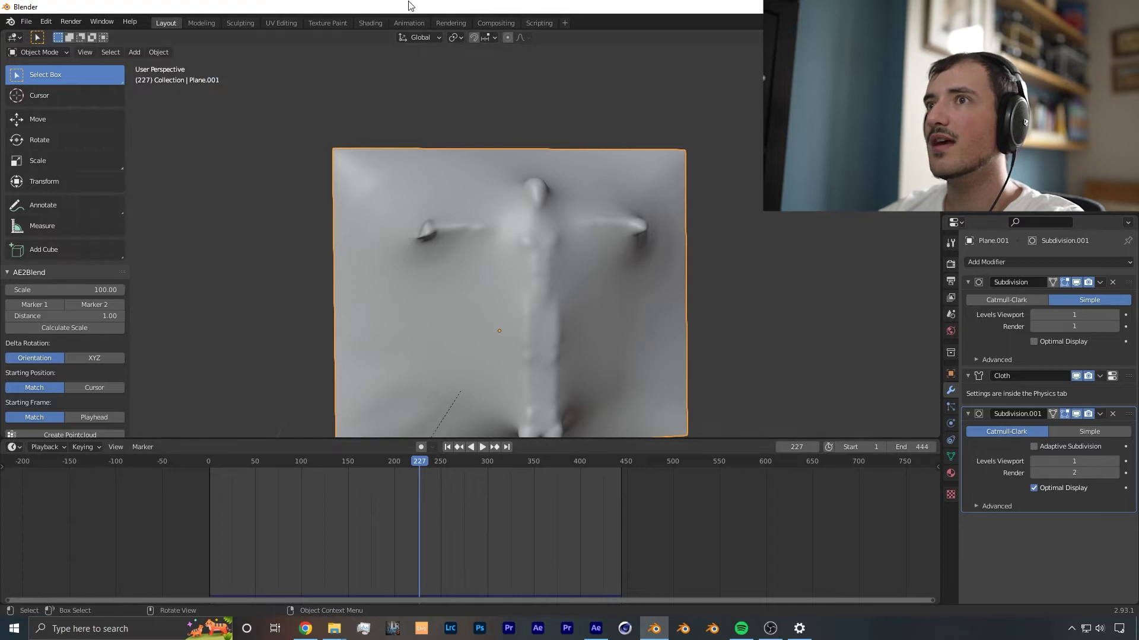
Switch to the Shading workspace and create a new material on the cloth wall plane
{"action": "left_click", "coordinate": [372, 25]}
{"action": "scroll", "coordinate": [663, 170], "scroll_direction": "down", "scroll_amount": 6}
{"action": "mouse_move", "coordinate": [663, 169]}
{"action": "middle_mouse_down"}
{"action": "mouse_move", "coordinate": [625, 196]}
{"action": "mouse_move", "coordinate": [522, 143]}
{"action": "mouse_move", "coordinate": [587, 190]}
{"action": "middle_mouse_up"}
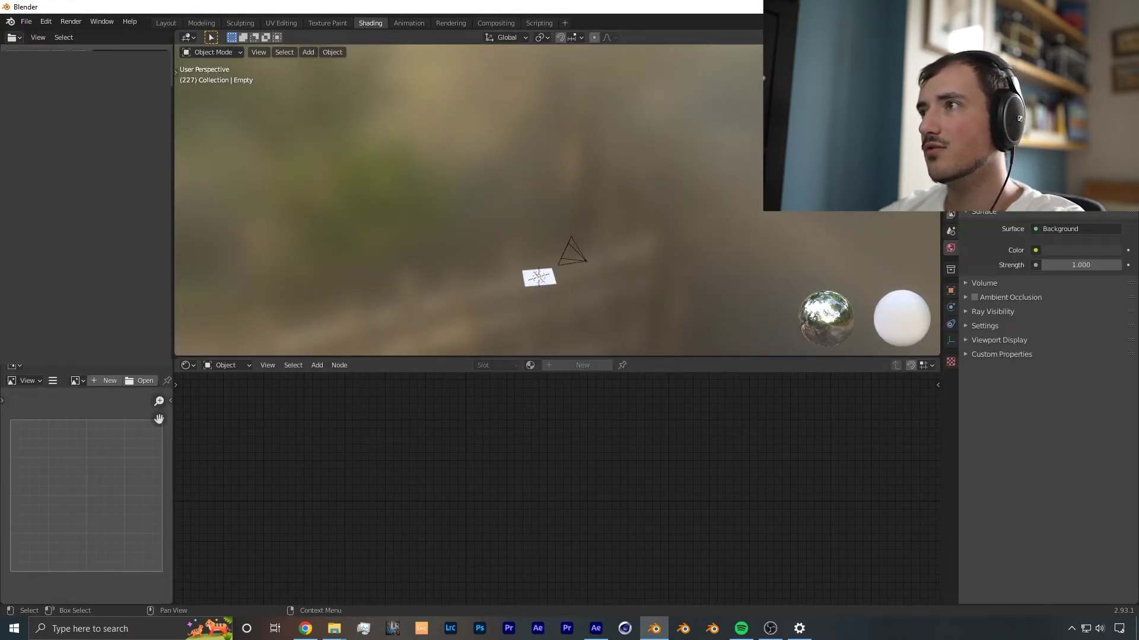
{"action": "scroll", "coordinate": [478, 207], "scroll_direction": "down", "scroll_amount": 7}
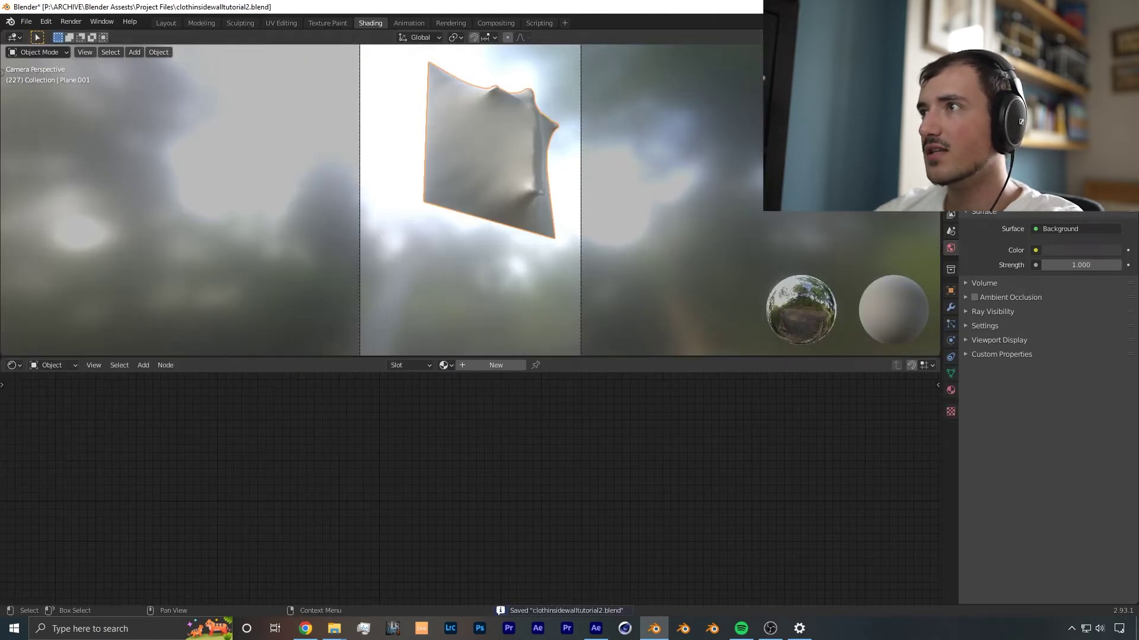
{"action": "left_click", "coordinate": [503, 365]}
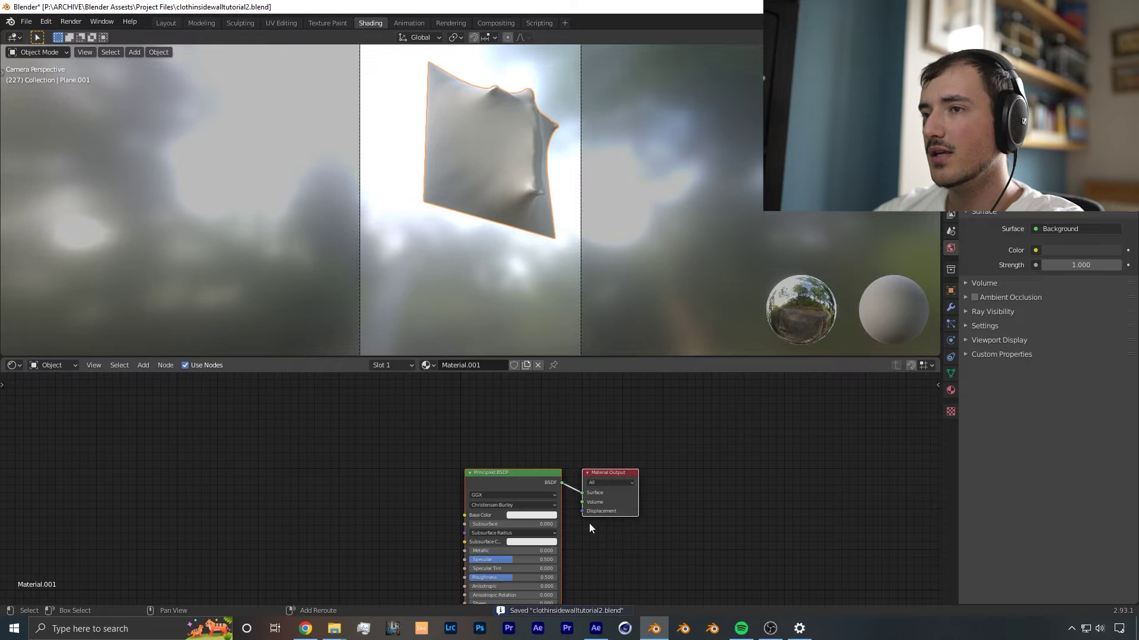
{"action": "scroll", "coordinate": [519, 486], "scroll_direction": "up", "scroll_amount": 2}
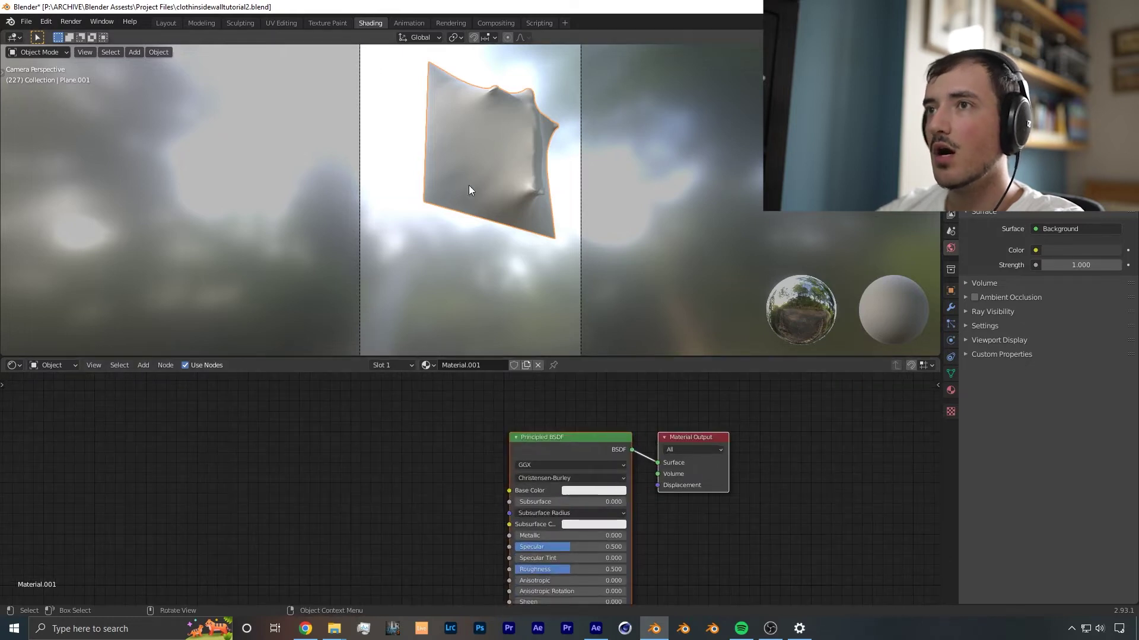
Add Texture Coordinate, Mapping and Image Texture nodes to the Principled BSDF's base color and space them away from the shader
{"action": "left_click", "coordinate": [533, 445]}
{"action": "key", "text": "ctrl+t"}
{"action": "middle_click_drag", "start_coordinate": [470, 490], "coordinate": [573, 396]}
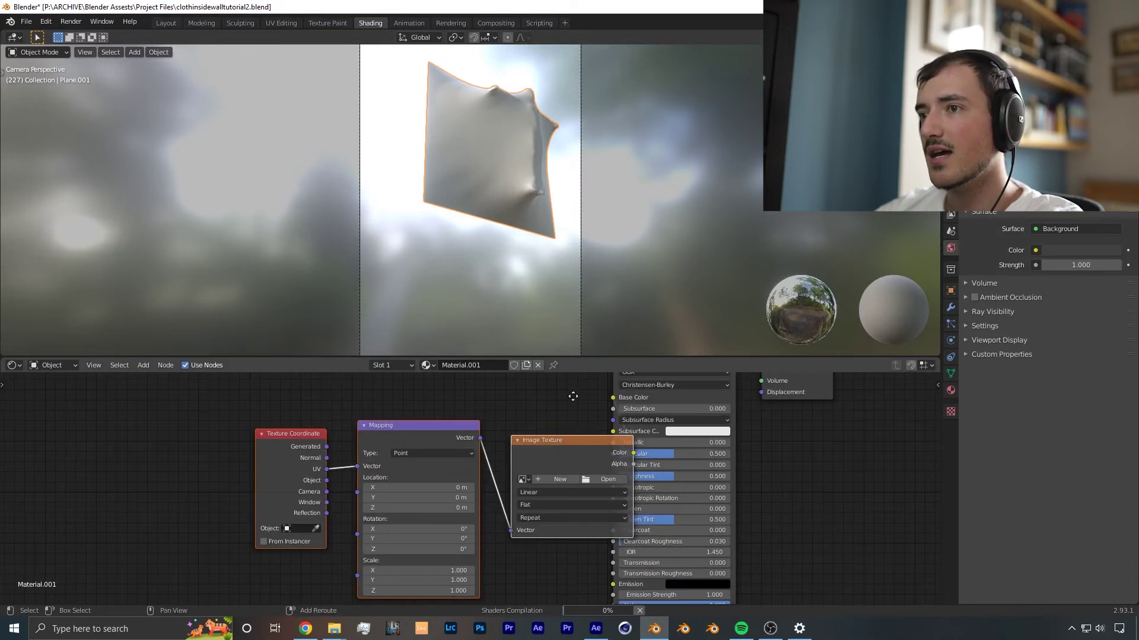
{"action": "left_click_drag", "start_coordinate": [188, 421], "coordinate": [617, 531]}
{"action": "mouse_move", "coordinate": [545, 450]}
{"action": "left_mouse_down"}
{"action": "mouse_move", "coordinate": [461, 439]}
{"action": "mouse_move", "coordinate": [536, 447]}
{"action": "left_mouse_up"}
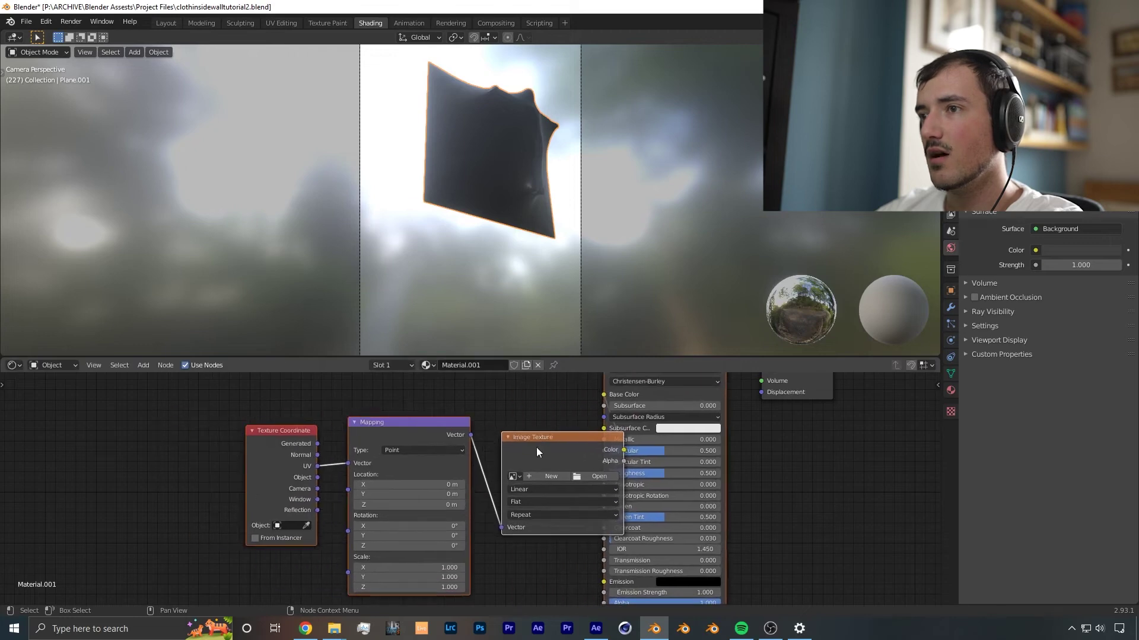
{"action": "left_click_drag", "start_coordinate": [178, 420], "coordinate": [544, 501]}
{"action": "key", "text": "g"}
{"action": "left_click", "coordinate": [453, 459]}
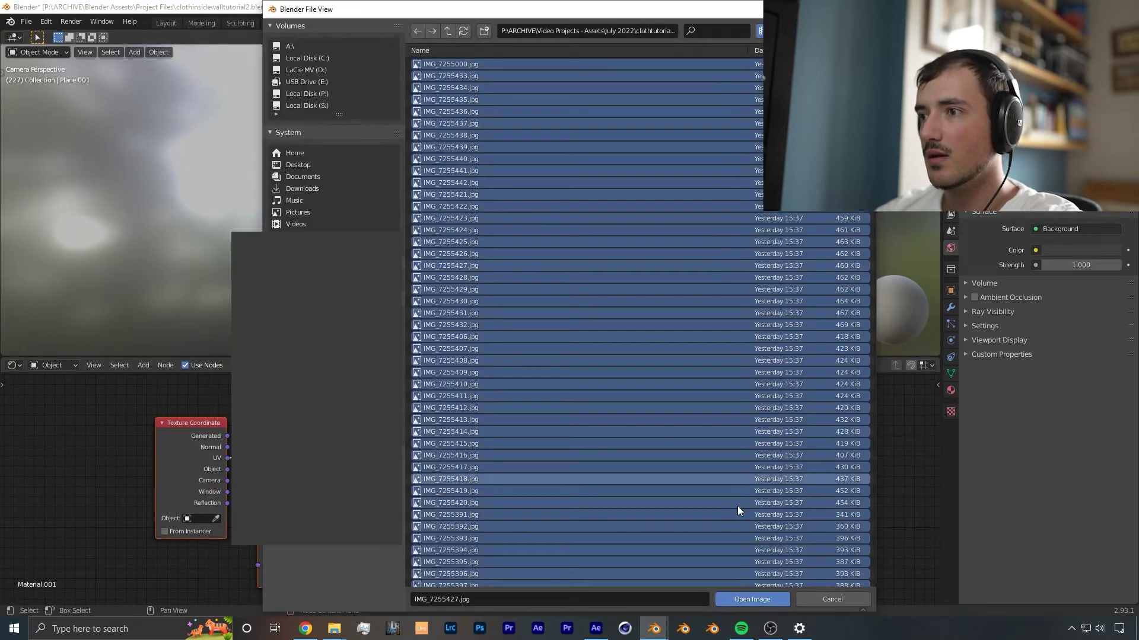
Load the IMG_7255000.jpg image sequence into the Image Texture node and enable Auto Refresh
{"action": "left_click", "coordinate": [770, 597]}
{"action": "scroll", "coordinate": [568, 503], "scroll_direction": "up", "scroll_amount": 3}
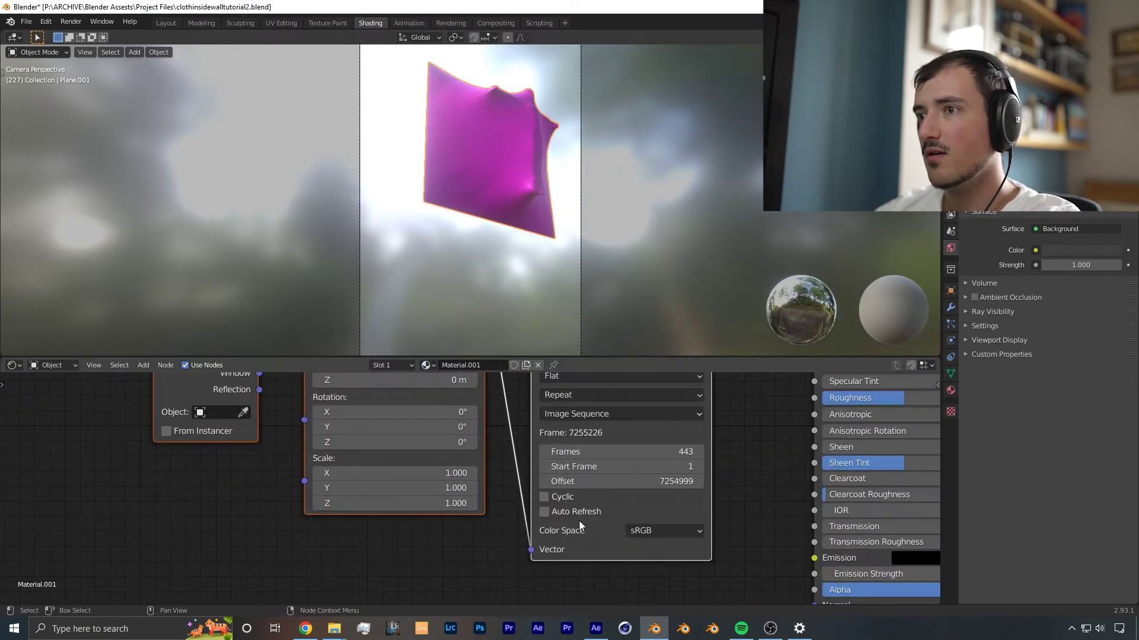
{"action": "left_click", "coordinate": [587, 516]}
{"action": "middle_click_drag", "start_coordinate": [715, 452], "coordinate": [685, 479]}
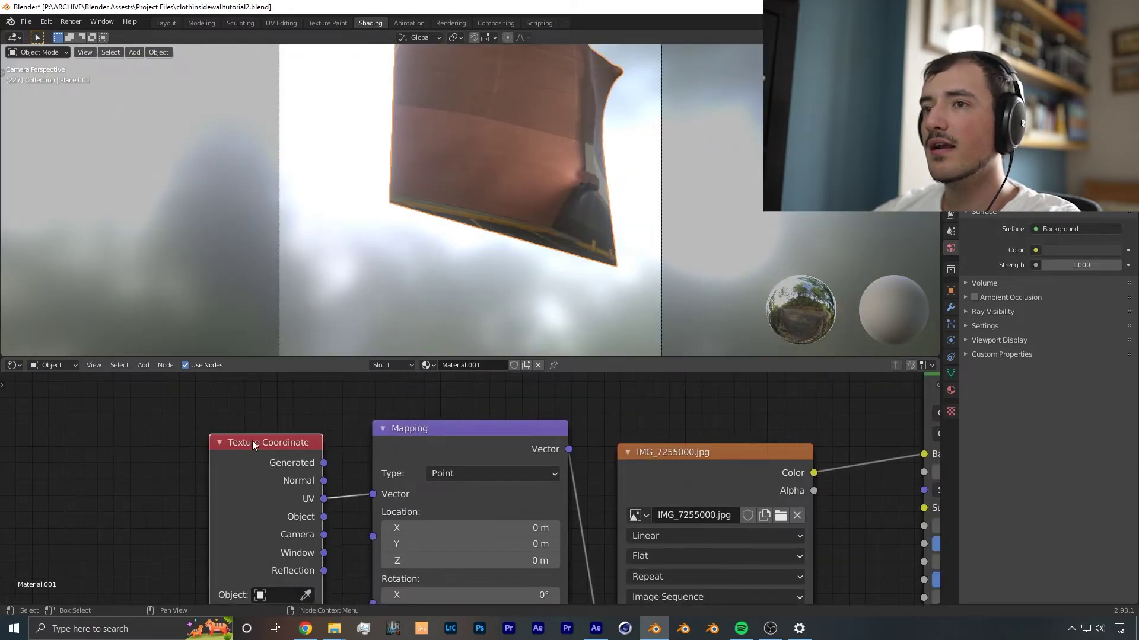
{"action": "left_click_drag", "start_coordinate": [253, 444], "coordinate": [268, 425]}
{"action": "scroll", "coordinate": [386, 459], "scroll_direction": "up", "scroll_amount": 3}
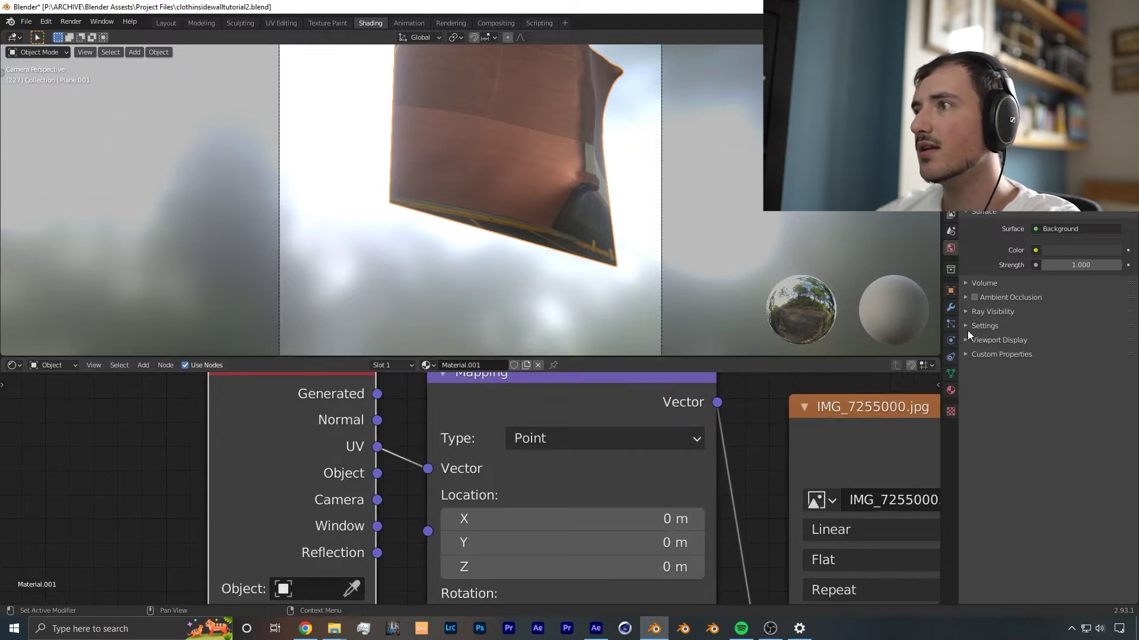
Add a UV Project modifier to the wall plane and place it before the Cloth modifier
{"action": "left_click", "coordinate": [951, 308]}
{"action": "left_click", "coordinate": [1003, 181]}
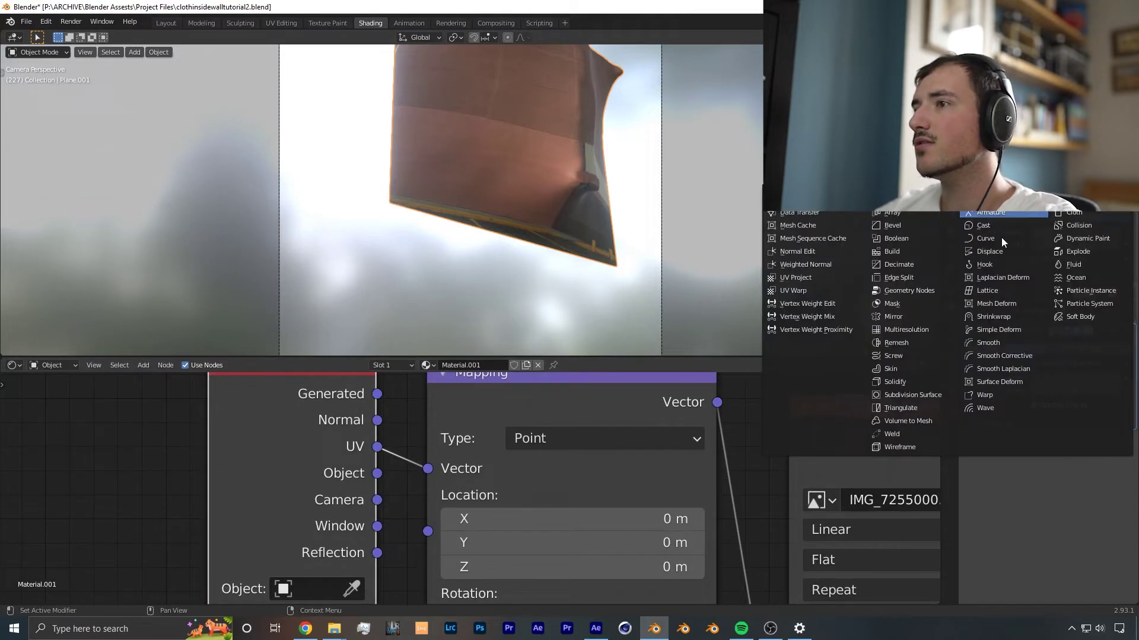
{"action": "left_click", "coordinate": [828, 276]}
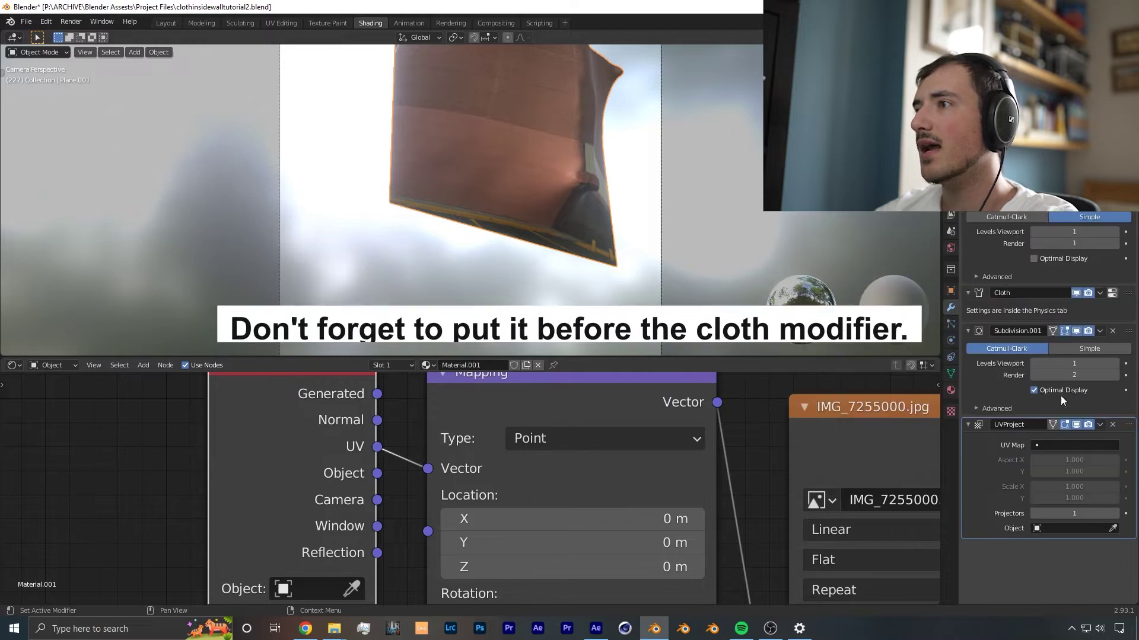
{"action": "left_click_drag", "start_coordinate": [1126, 424], "coordinate": [1113, 261]}
Set the UV Project modifier's UV map to UVMap and its projector object to Camera
{"action": "left_click", "coordinate": [1062, 313]}
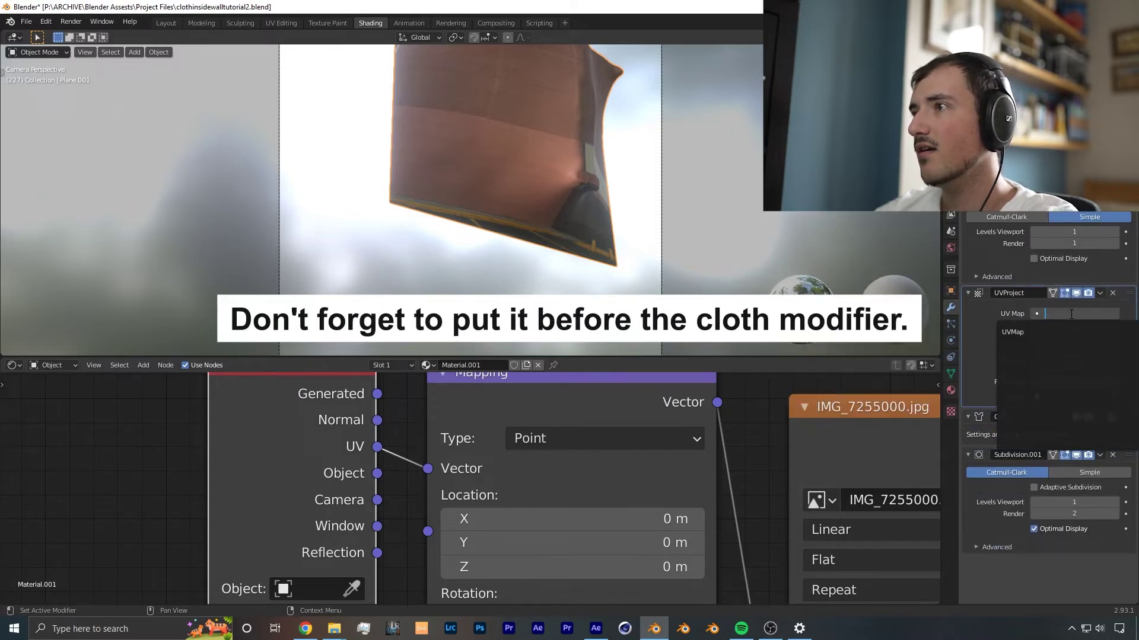
{"action": "left_click", "coordinate": [1037, 335]}
{"action": "left_click", "coordinate": [1073, 397]}
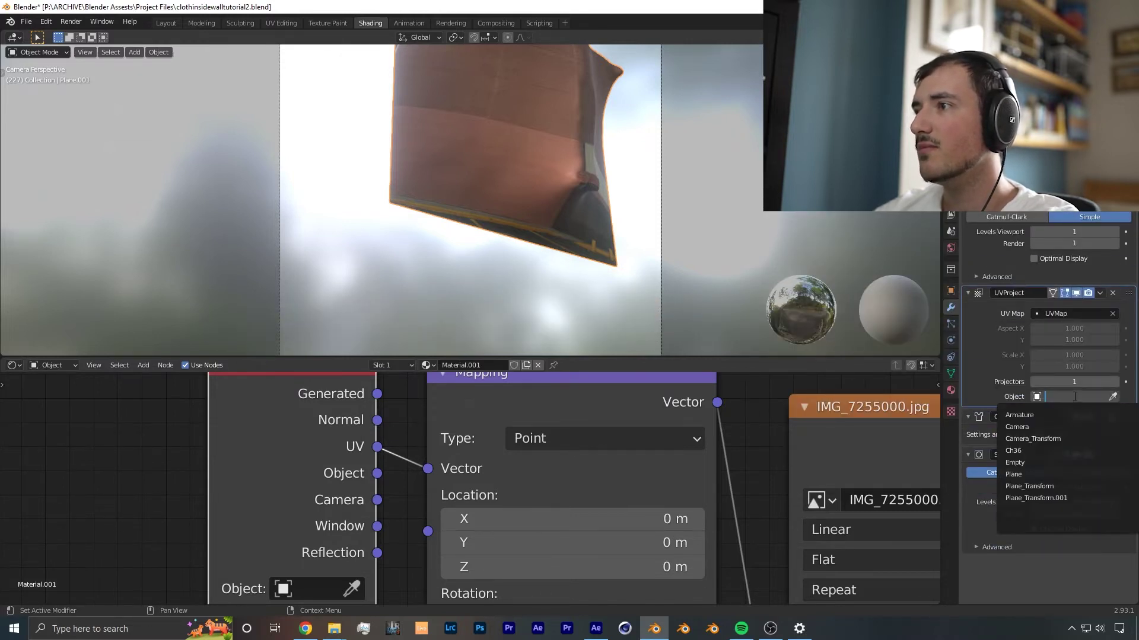
{"action": "left_click", "coordinate": [1045, 427]}
{"action": "middle_click_drag", "start_coordinate": [720, 201], "coordinate": [681, 233], "text": "shift"}
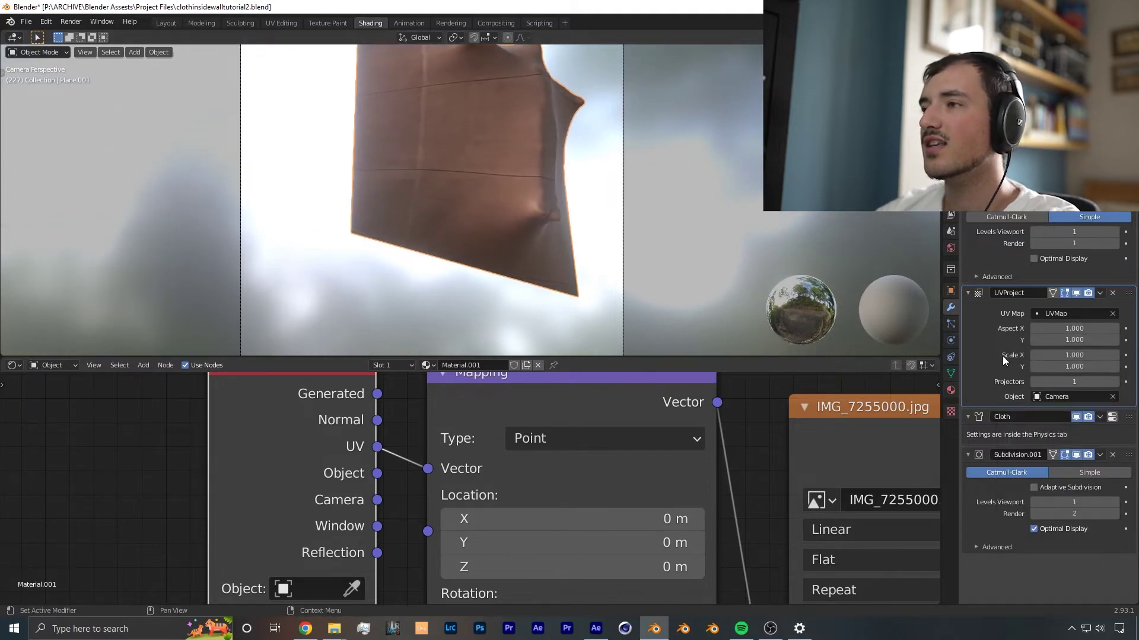
Set the UV projection's aspect to 1080 in X and 1920 in Y
{"action": "left_click", "coordinate": [1074, 328]}
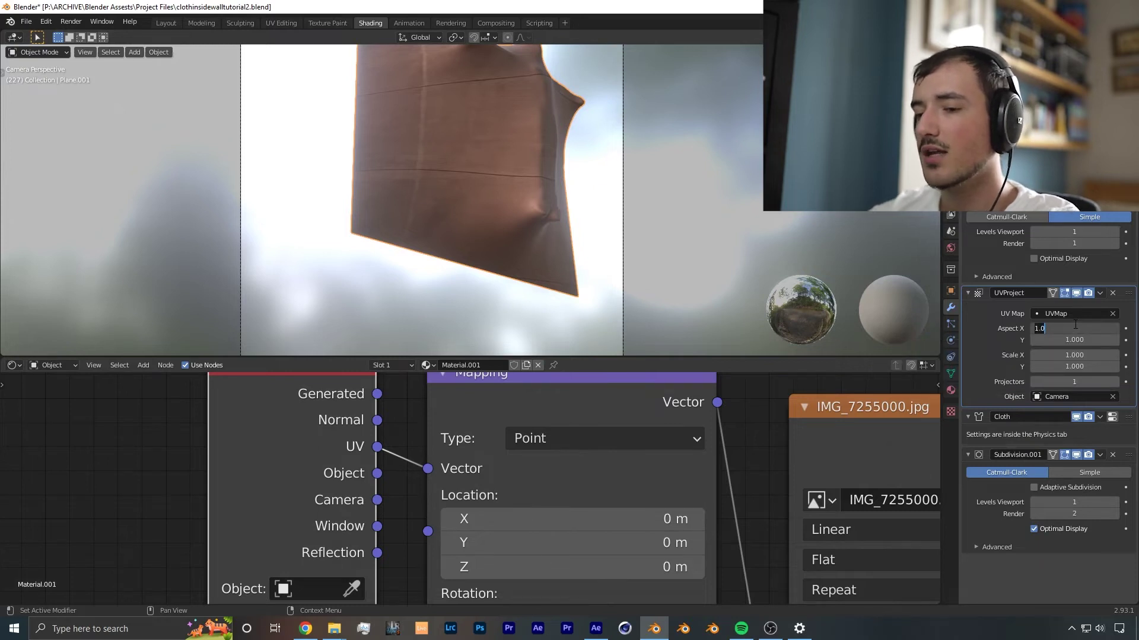
{"action": "type", "text": "1080"}
{"action": "key", "text": "Tab"}
{"action": "type", "text": "1"}
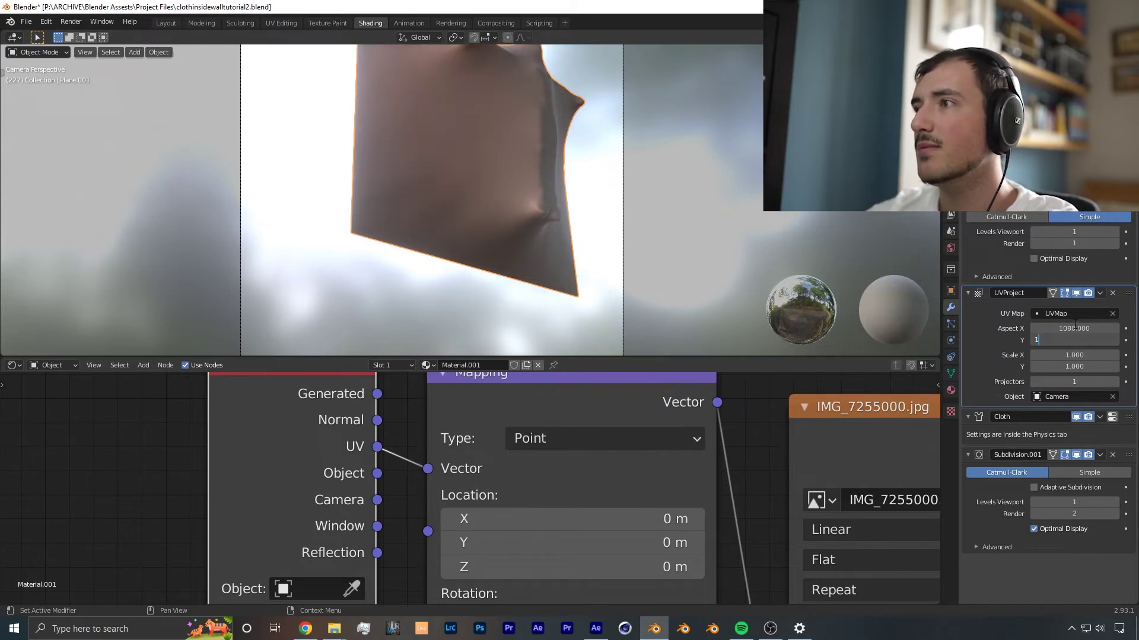
{"action": "type", "text": "920"}
{"action": "key", "text": "Return"}
Examine the projected building texture on the deformed cloth from the camera view and other angles
{"action": "scroll", "coordinate": [506, 238], "scroll_direction": "up", "scroll_amount": 3}
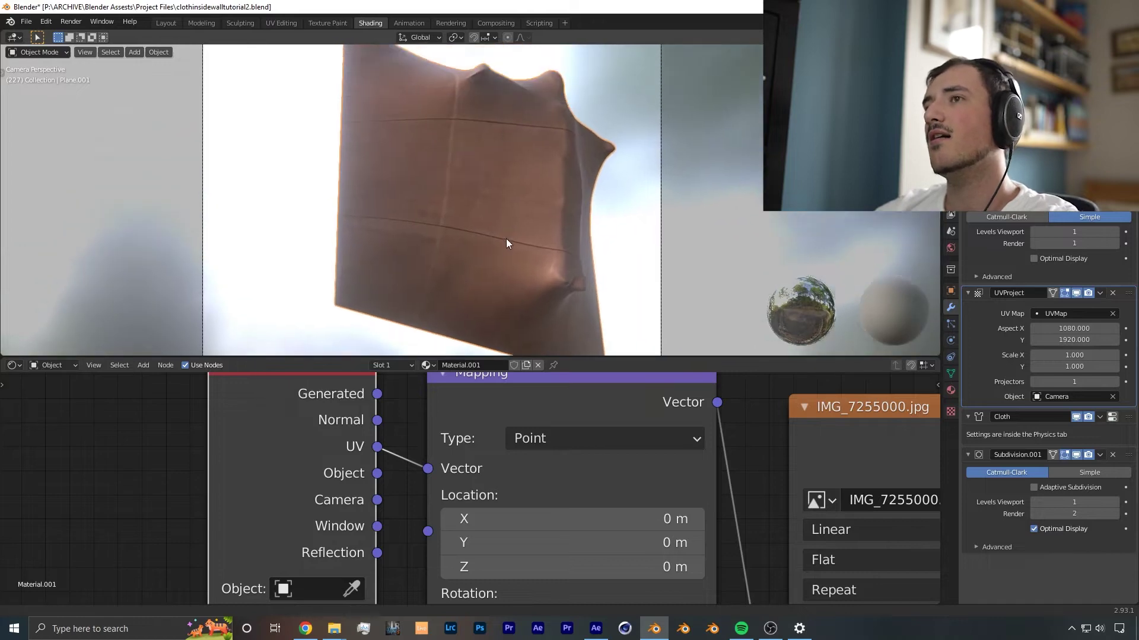
{"action": "middle_click_drag", "start_coordinate": [599, 141], "coordinate": [576, 213], "text": "shift"}
{"action": "scroll", "coordinate": [591, 220], "scroll_direction": "up", "scroll_amount": 4}
{"action": "scroll", "coordinate": [575, 227], "scroll_direction": "down", "scroll_amount": 5}
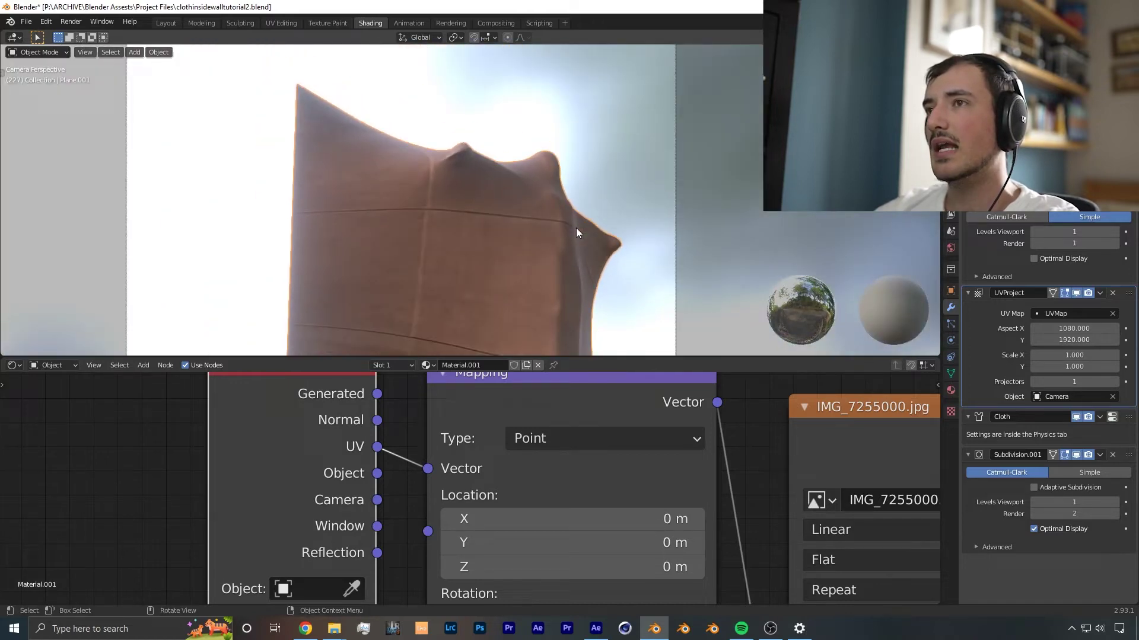
{"action": "middle_click_drag", "start_coordinate": [385, 175], "coordinate": [524, 283]}
{"action": "scroll", "coordinate": [436, 181], "scroll_direction": "down", "scroll_amount": 4}
{"action": "scroll", "coordinate": [524, 284], "scroll_direction": "down", "scroll_amount": 4}
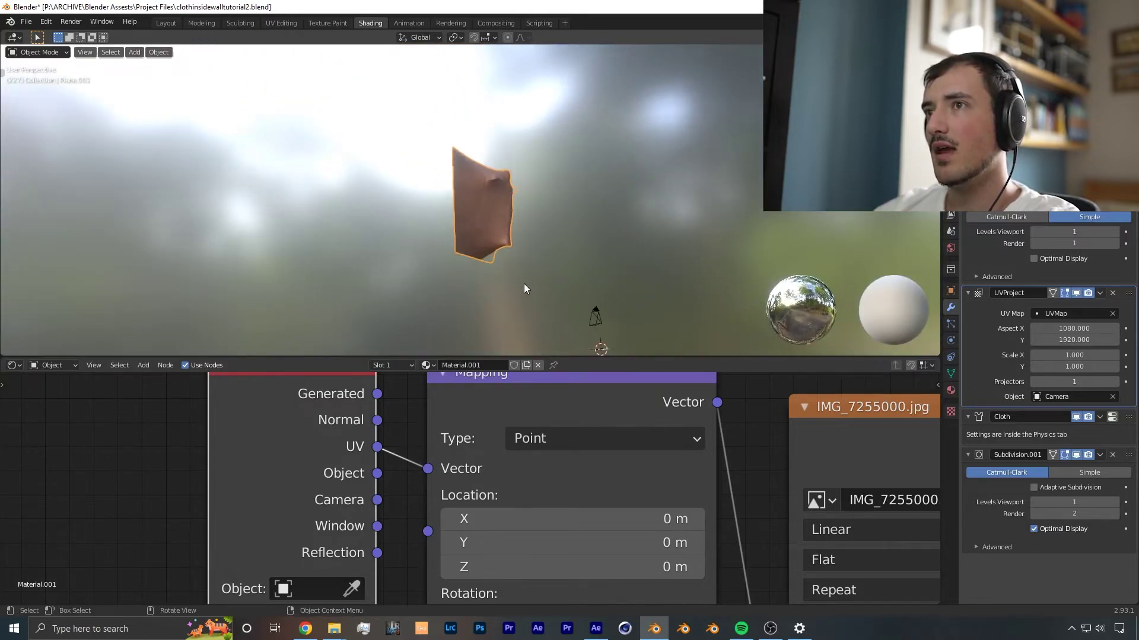
{"action": "scroll", "coordinate": [489, 208], "scroll_direction": "up", "scroll_amount": 4}
{"action": "middle_click_drag", "start_coordinate": [489, 214], "coordinate": [558, 344]}
Move the Texture Coordinate and Mapping nodes farther away from the Image Texture node
{"action": "scroll", "coordinate": [456, 500], "scroll_direction": "down", "scroll_amount": 4}
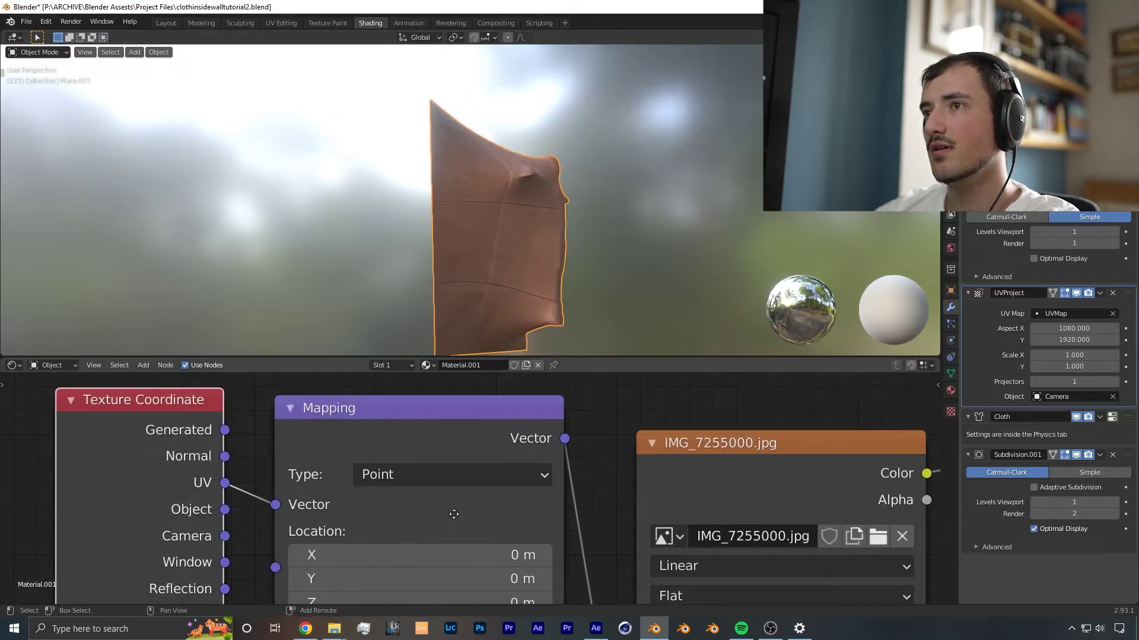
{"action": "scroll", "coordinate": [455, 500], "scroll_direction": "down", "scroll_amount": 1}
{"action": "middle_click_drag", "start_coordinate": [430, 475], "coordinate": [286, 453]}
{"action": "left_click_drag", "start_coordinate": [140, 423], "coordinate": [319, 503]}
{"action": "key", "text": "g"}
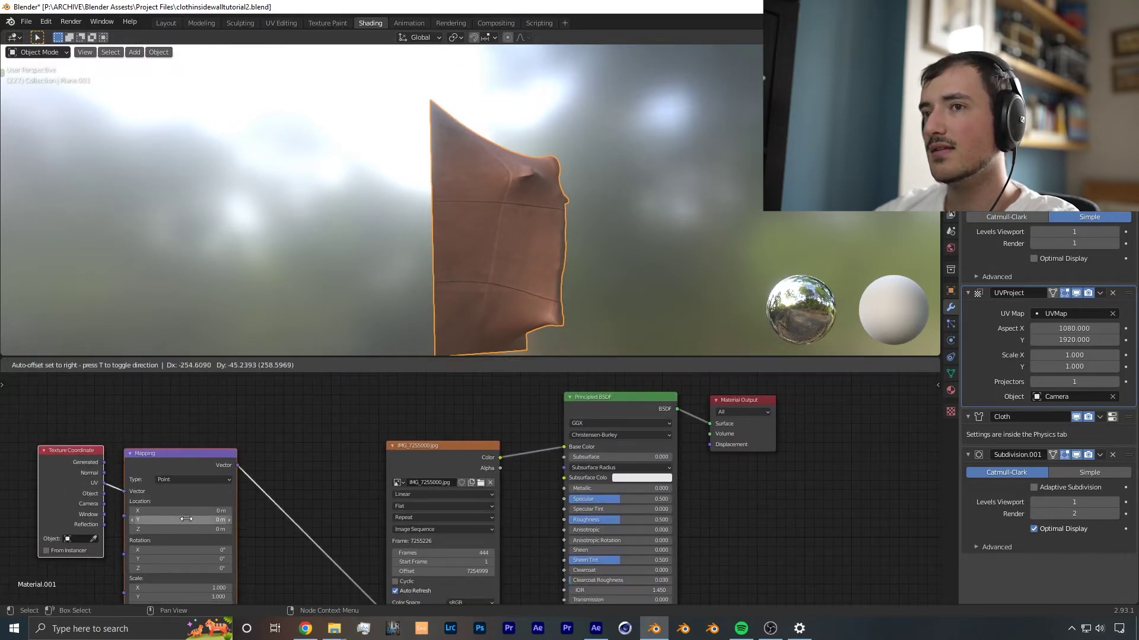
{"action": "left_click", "coordinate": [197, 530]}
{"action": "middle_click_drag", "start_coordinate": [301, 453], "coordinate": [399, 463]}
{"action": "scroll", "coordinate": [399, 463], "scroll_direction": "down", "scroll_amount": 1}
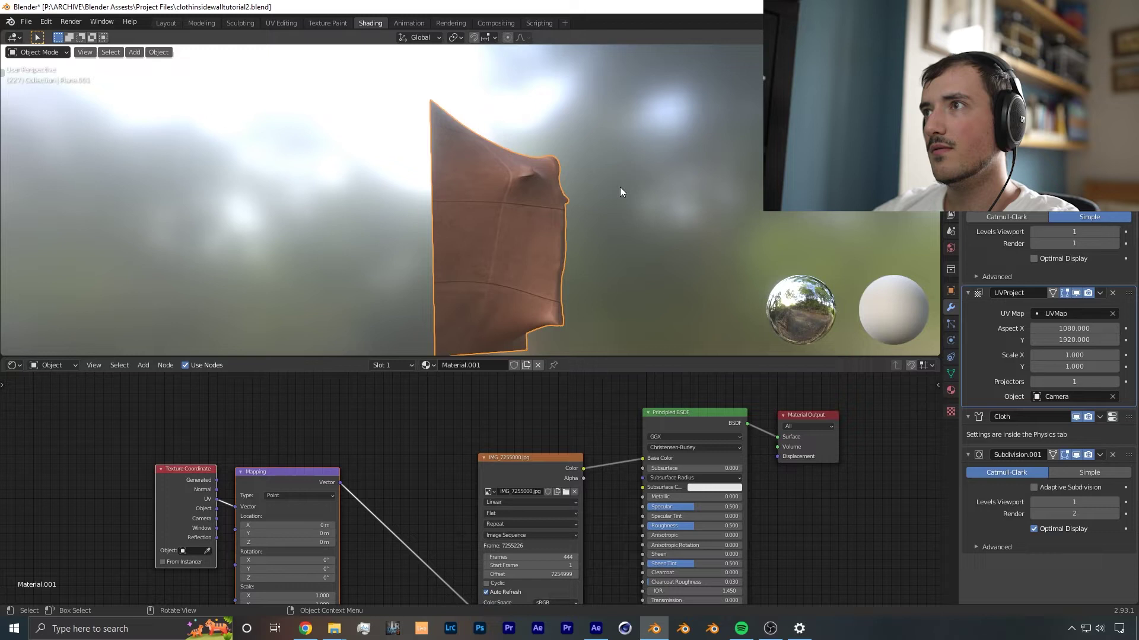
Duplicate the Texture Coordinate and Mapping nodes and place the copies above the originals
{"action": "scroll", "coordinate": [620, 191], "scroll_direction": "up", "scroll_amount": 2}
{"action": "scroll", "coordinate": [504, 206], "scroll_direction": "up", "scroll_amount": 2}
{"action": "middle_click_drag", "start_coordinate": [538, 185], "coordinate": [479, 242], "text": "shift"}
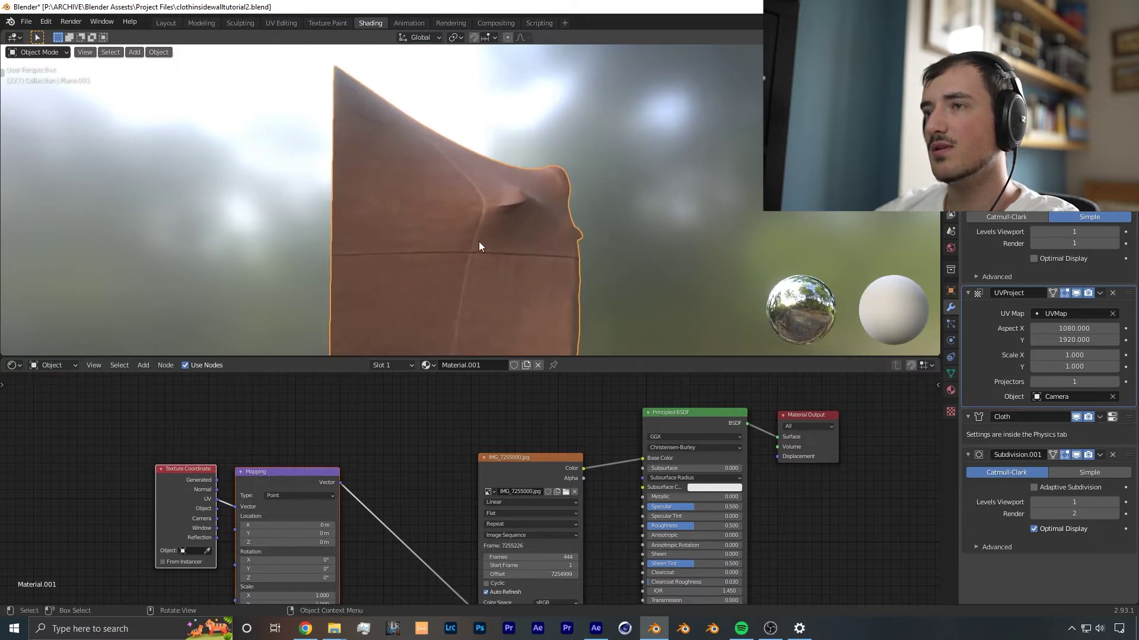
{"action": "scroll", "coordinate": [479, 242], "scroll_direction": "down", "scroll_amount": 4}
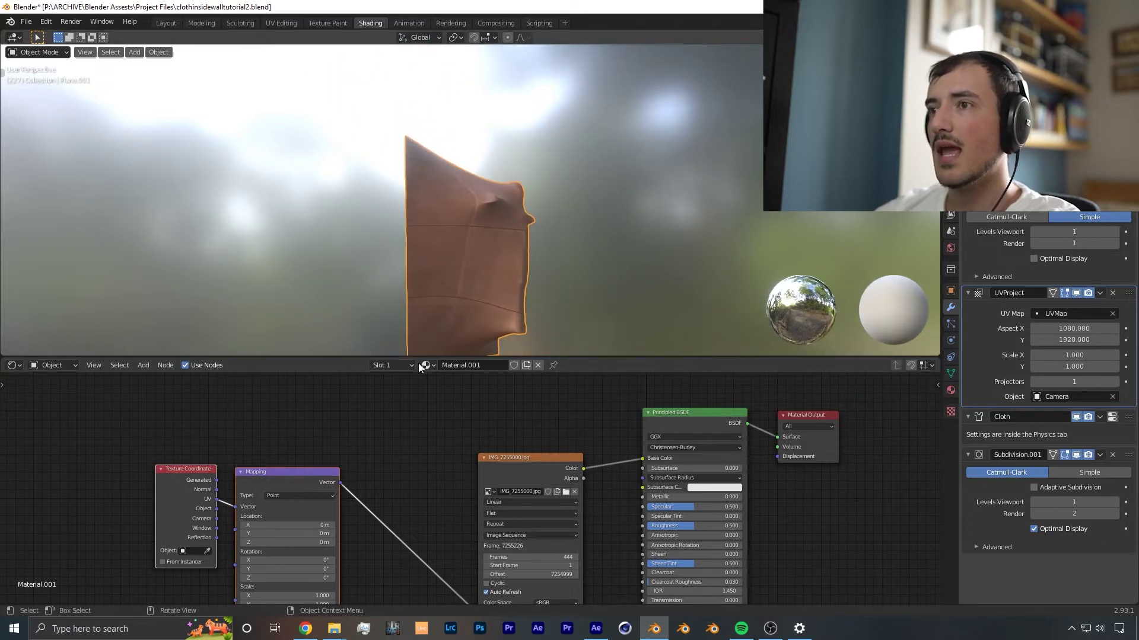
{"action": "middle_click_drag", "start_coordinate": [485, 456], "coordinate": [527, 475]}
{"action": "left_click_drag", "start_coordinate": [128, 448], "coordinate": [283, 593]}
{"action": "key", "text": "shift+d"}
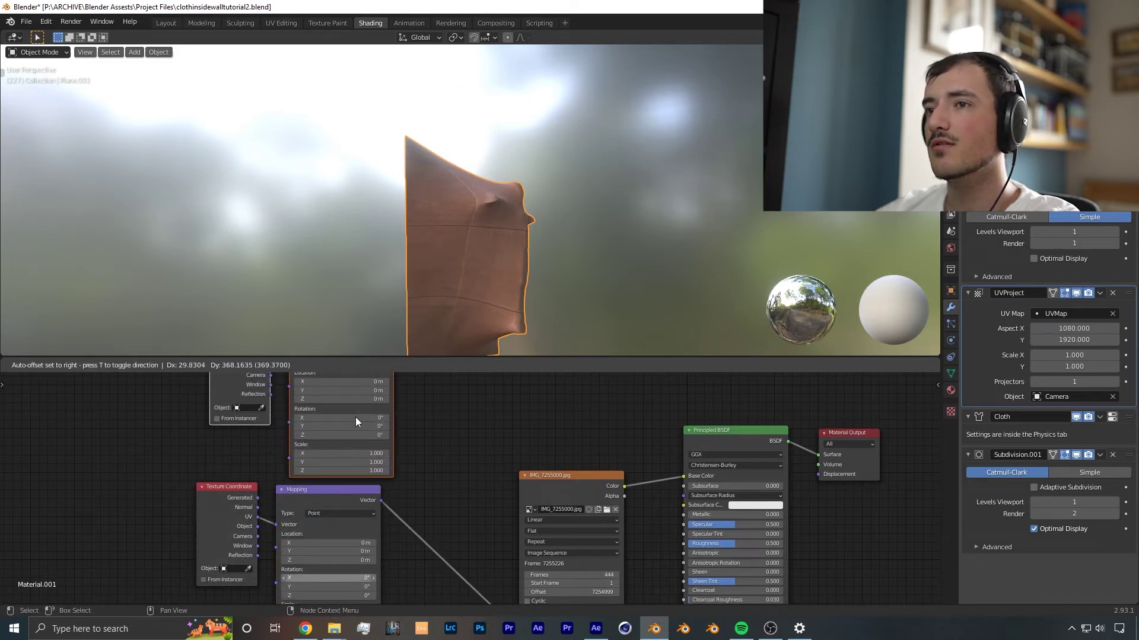
{"action": "left_click", "coordinate": [358, 402]}
Reposition the duplicated node pair and link its Texture Coordinate's Object output to the Mapping's Vector input
{"action": "middle_click_drag", "start_coordinate": [416, 431], "coordinate": [483, 522]}
{"action": "key", "text": "g"}
{"action": "left_click", "coordinate": [471, 513]}
{"action": "mouse_move", "coordinate": [343, 460]}
{"action": "middle_mouse_down"}
{"action": "mouse_move", "coordinate": [368, 482]}
{"action": "mouse_move", "coordinate": [336, 473]}
{"action": "middle_mouse_up"}
{"action": "scroll", "coordinate": [349, 477], "scroll_direction": "up", "scroll_amount": 6}
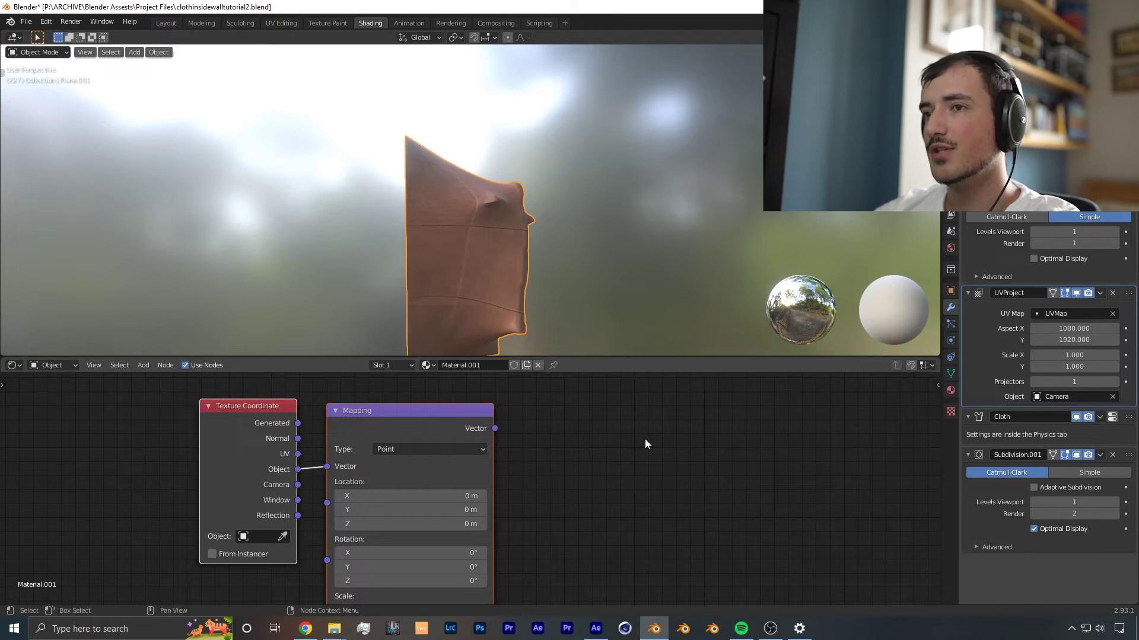
Add a Separate XYZ node fed by the duplicated Mapping's Vector output and preview its Z output
{"action": "middle_click_drag", "start_coordinate": [602, 432], "coordinate": [533, 442]}
{"action": "key", "text": "shift+a"}
{"action": "left_click", "coordinate": [526, 430]}
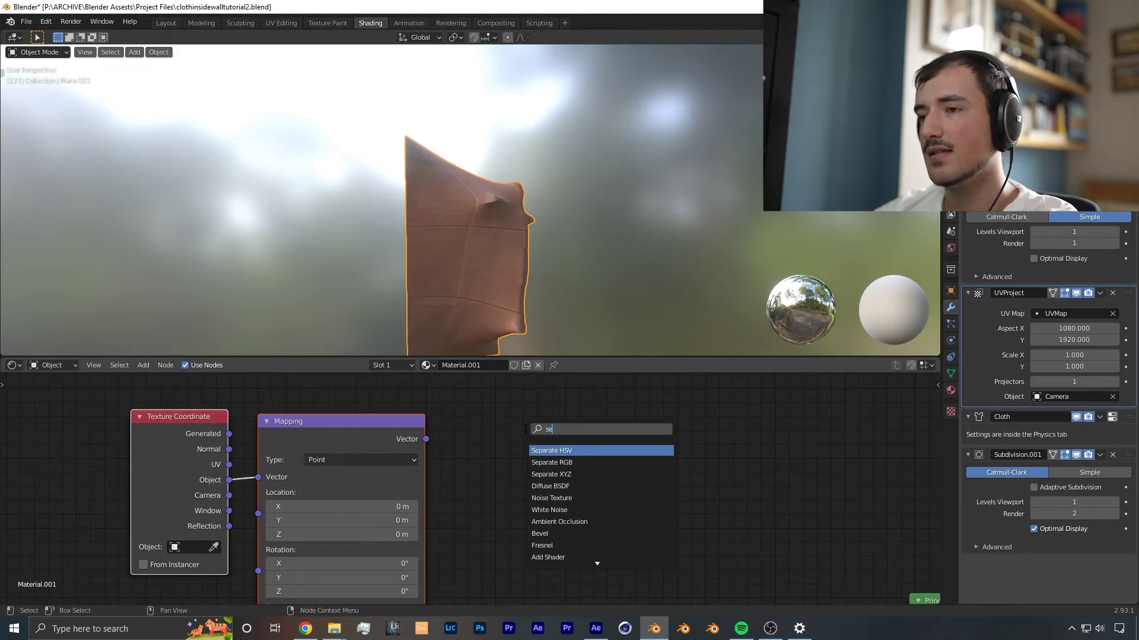
{"action": "left_click", "coordinate": [551, 474]}
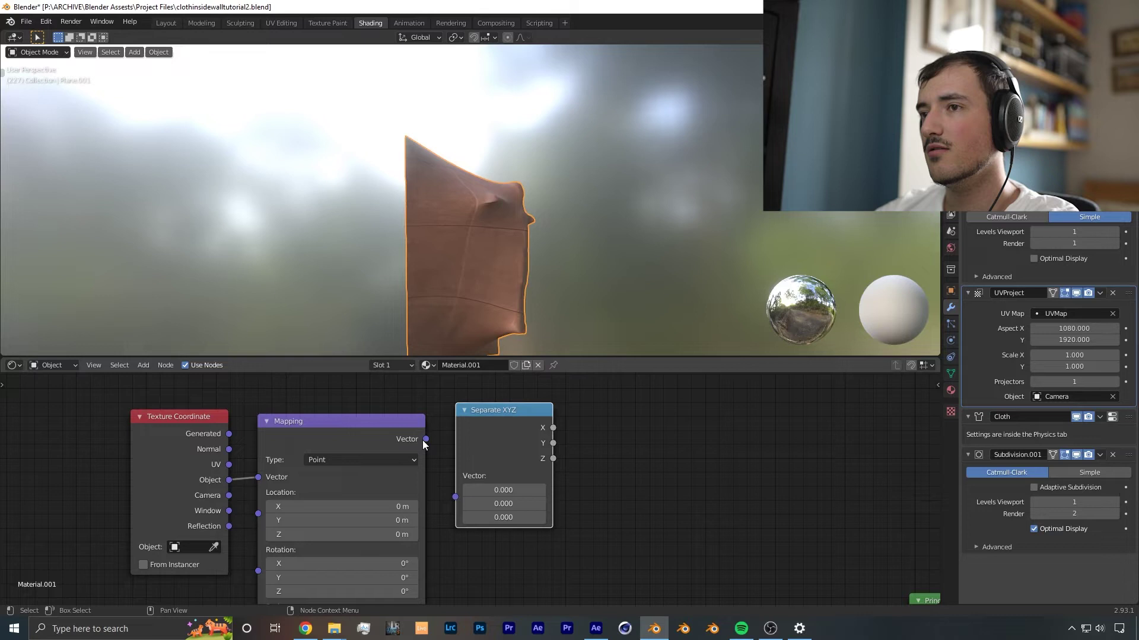
{"action": "left_click_drag", "start_coordinate": [424, 440], "coordinate": [455, 497]}
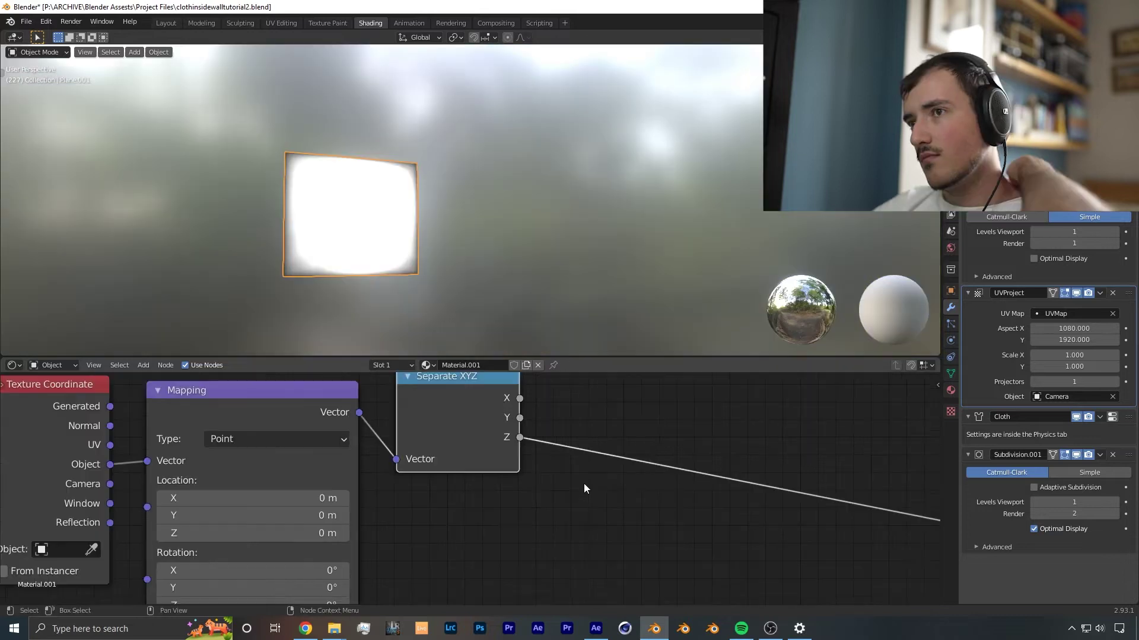
Set the duplicated Mapping node's Z location to -0.59 m
{"action": "middle_click_drag", "start_coordinate": [497, 509], "coordinate": [534, 516]}
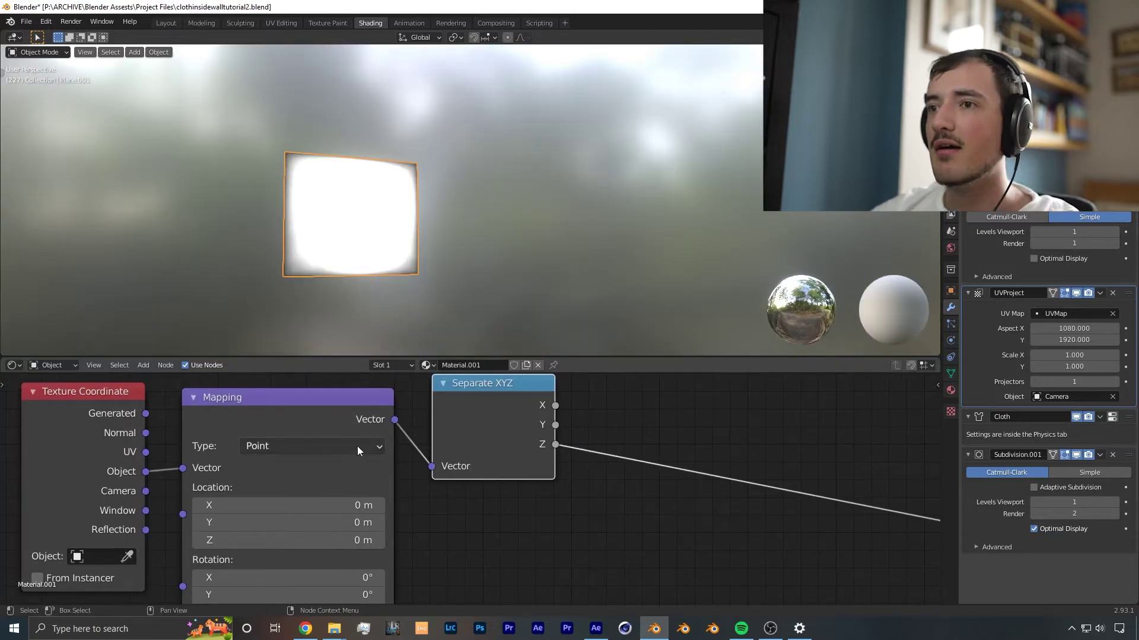
{"action": "middle_click_drag", "start_coordinate": [357, 451], "coordinate": [364, 444]}
{"action": "left_click_drag", "start_coordinate": [359, 534], "coordinate": [328, 534]}
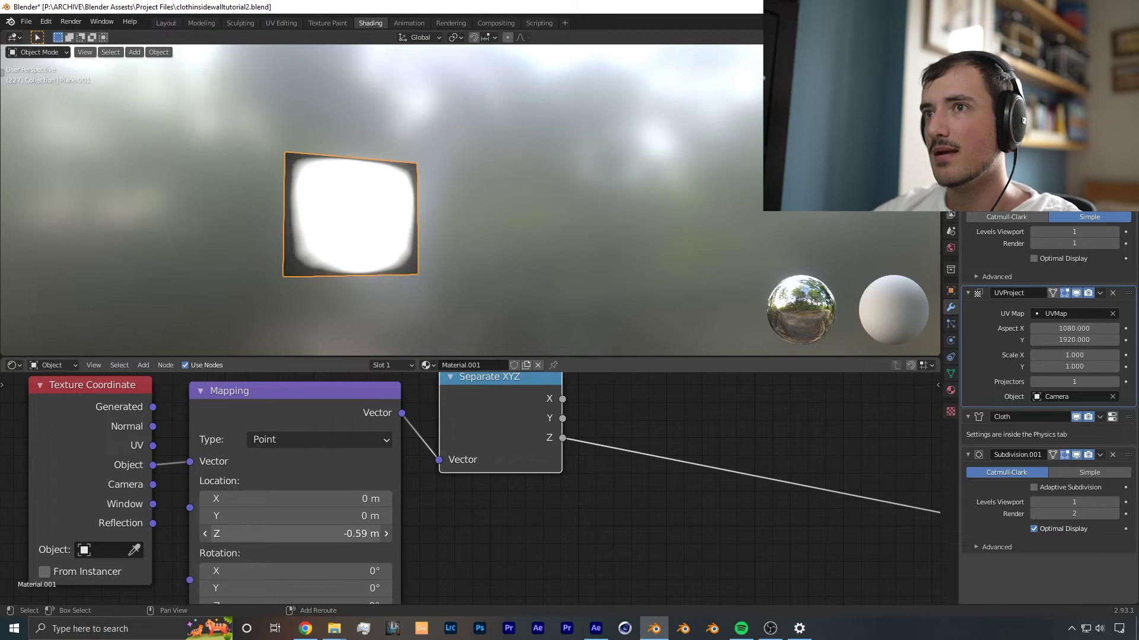
{"action": "middle_click_drag", "start_coordinate": [350, 146], "coordinate": [381, 198], "text": "shift"}
{"action": "middle_click_drag", "start_coordinate": [456, 246], "coordinate": [361, 205], "text": "shift"}
{"action": "scroll", "coordinate": [689, 495], "scroll_direction": "down", "scroll_amount": 8}
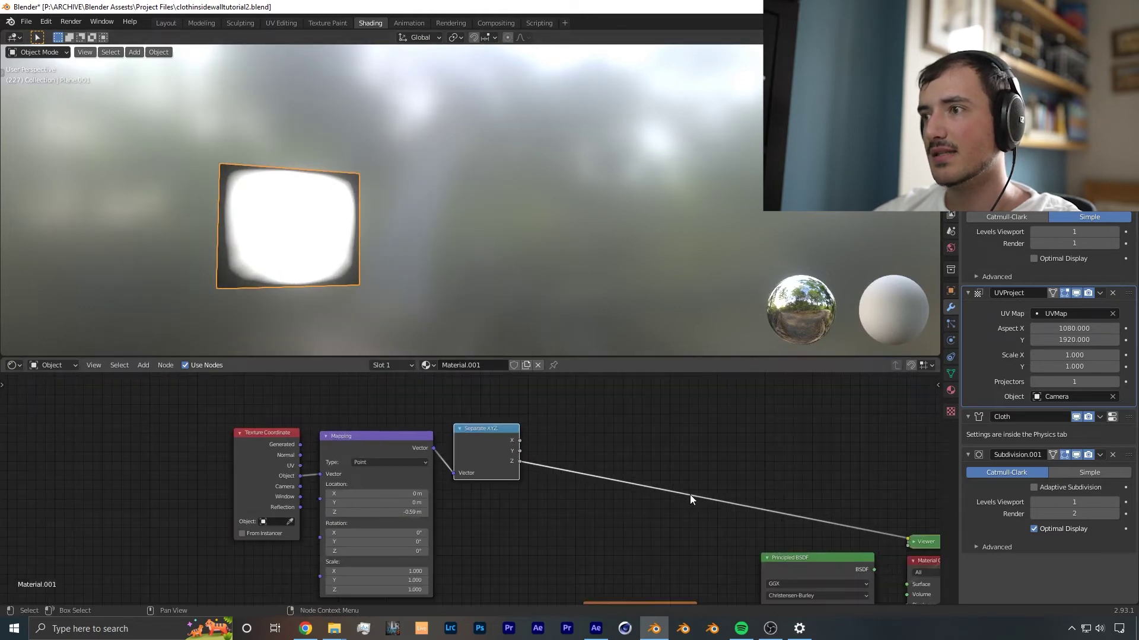
Add a Mix Shader node and insert it on the link between the Separate XYZ node's Z output and the Viewer
{"action": "scroll", "coordinate": [690, 496], "scroll_direction": "down", "scroll_amount": 4}
{"action": "middle_click_drag", "start_coordinate": [689, 496], "coordinate": [526, 473]}
{"action": "scroll", "coordinate": [535, 483], "scroll_direction": "up", "scroll_amount": 5}
{"action": "scroll", "coordinate": [526, 474], "scroll_direction": "down", "scroll_amount": 2}
{"action": "key", "text": "shift+a"}
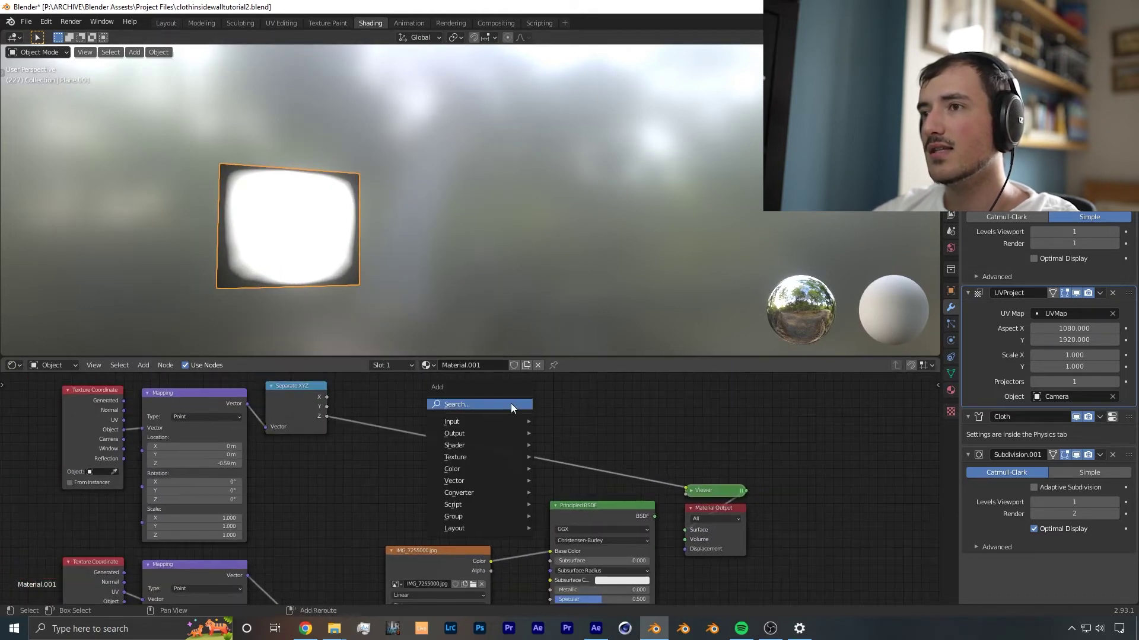
{"action": "left_click", "coordinate": [511, 403]}
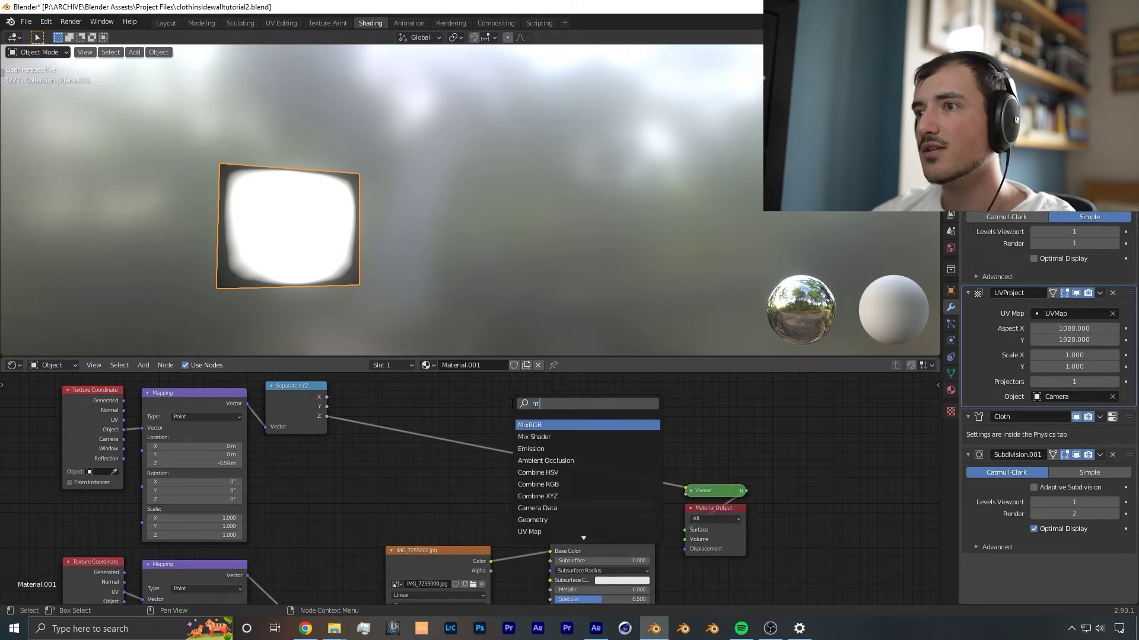
{"action": "key", "text": "Return"}
{"action": "left_click", "coordinate": [717, 501]}
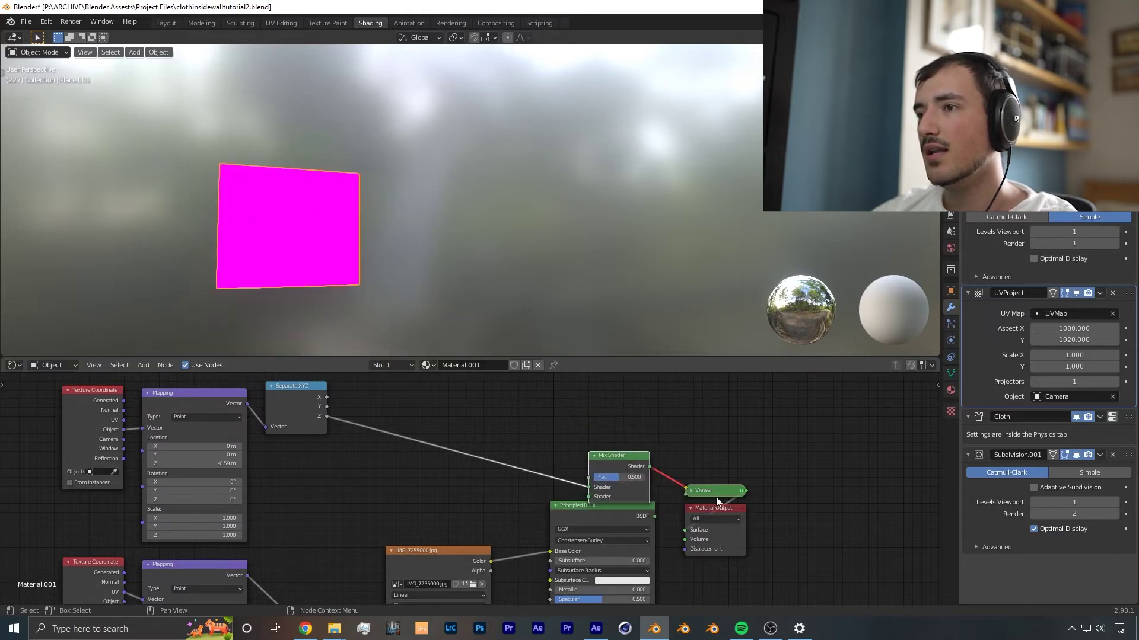
Link the Principled BSDF output to the Mix Shader's second Shader input and move the Mix Shader clear of it
{"action": "left_click_drag", "start_coordinate": [589, 515], "coordinate": [537, 498]}
{"action": "left_click_drag", "start_coordinate": [391, 483], "coordinate": [544, 564]}
{"action": "left_click_drag", "start_coordinate": [584, 491], "coordinate": [632, 462]}
{"action": "scroll", "coordinate": [555, 477], "scroll_direction": "up", "scroll_amount": 2}
{"action": "scroll", "coordinate": [505, 462], "scroll_direction": "down", "scroll_amount": 2}
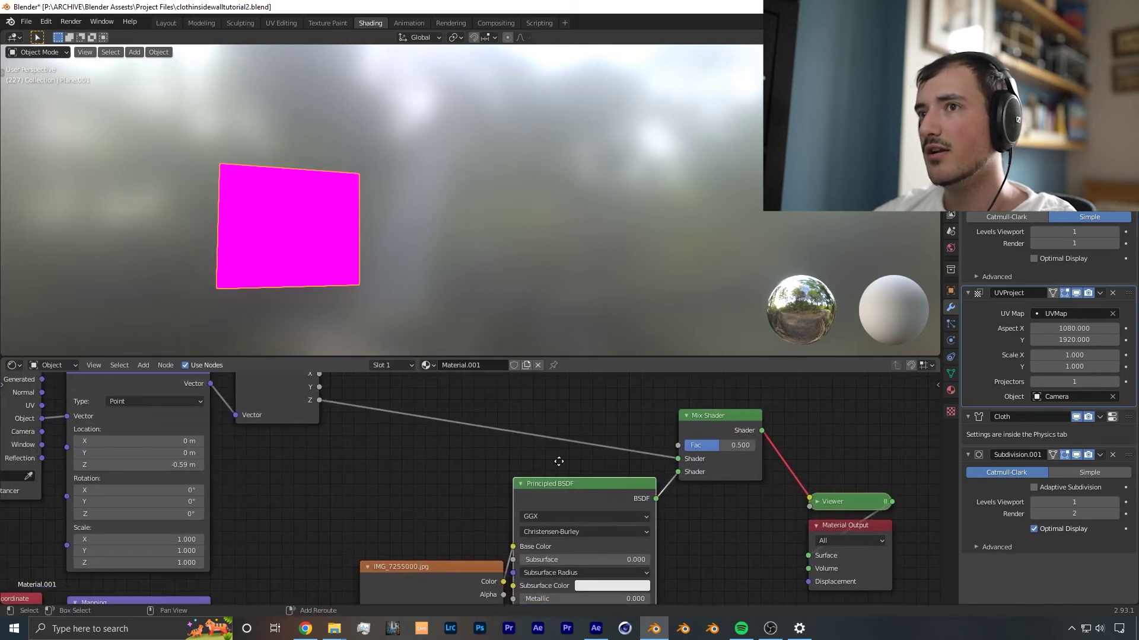
{"action": "scroll", "coordinate": [590, 483], "scroll_direction": "down", "scroll_amount": 3}
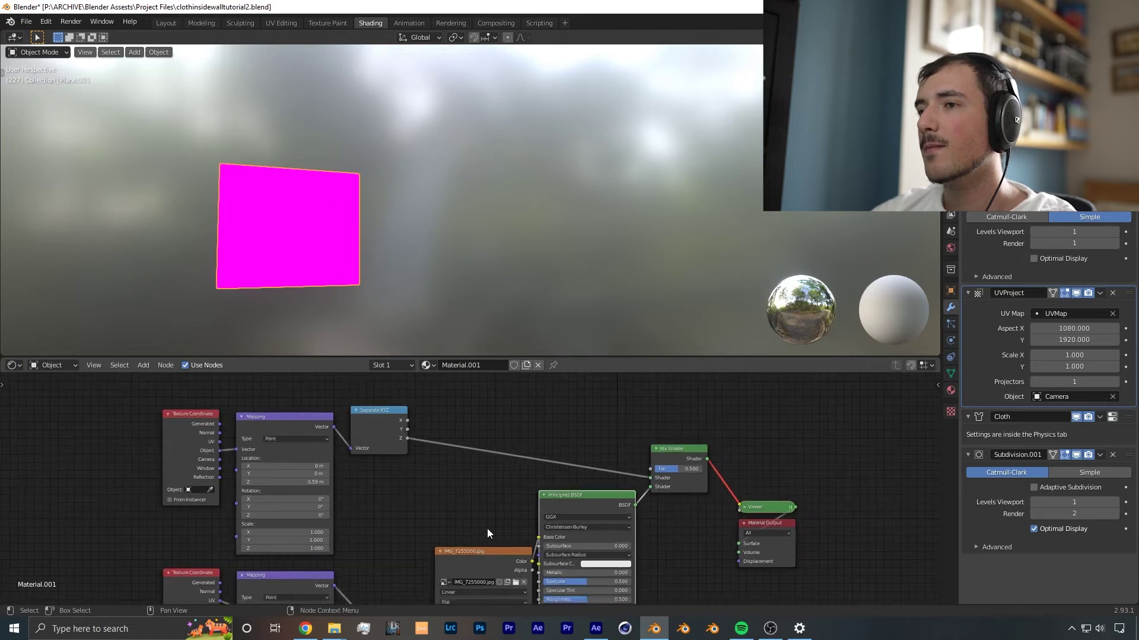
Rearrange the Principled BSDF, Mix Shader and IMG_7255000.jpg texture nodes to make room for new links
{"action": "left_click_drag", "start_coordinate": [574, 501], "coordinate": [599, 529]}
{"action": "scroll", "coordinate": [600, 528], "scroll_direction": "up", "scroll_amount": 3}
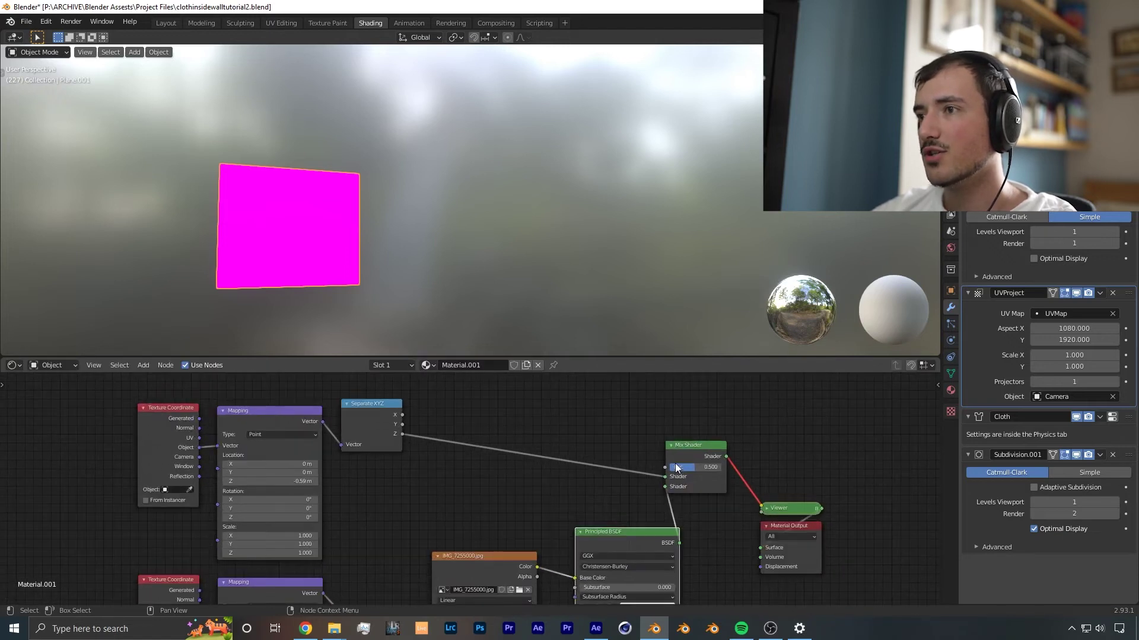
{"action": "left_click_drag", "start_coordinate": [684, 450], "coordinate": [707, 472]}
{"action": "left_click_drag", "start_coordinate": [611, 538], "coordinate": [607, 539]}
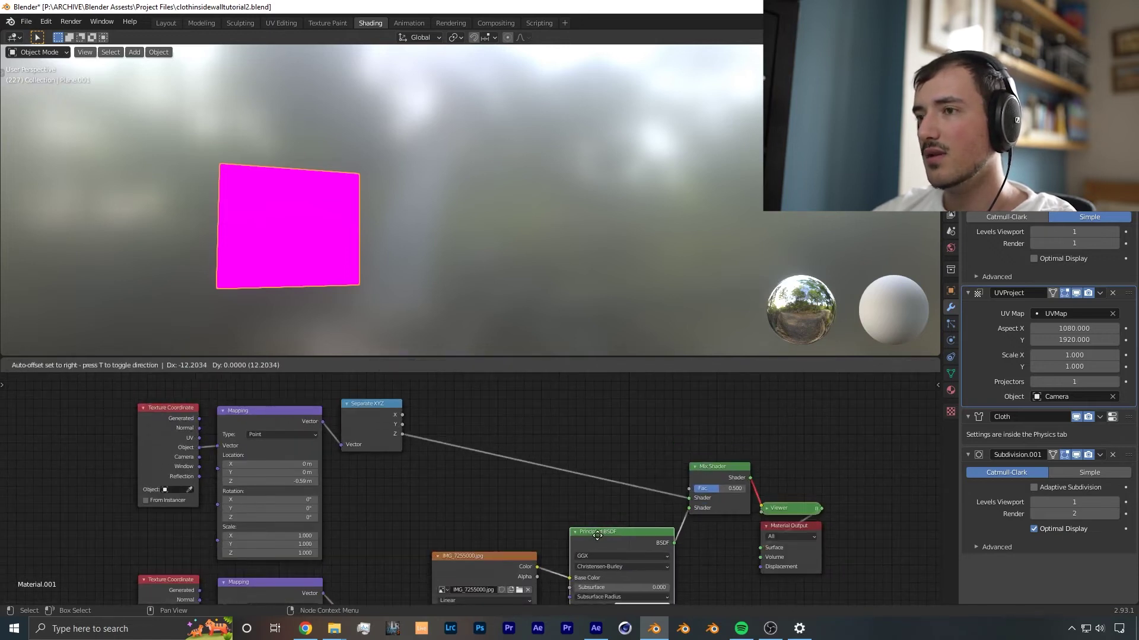
{"action": "left_click_drag", "start_coordinate": [502, 556], "coordinate": [508, 497]}
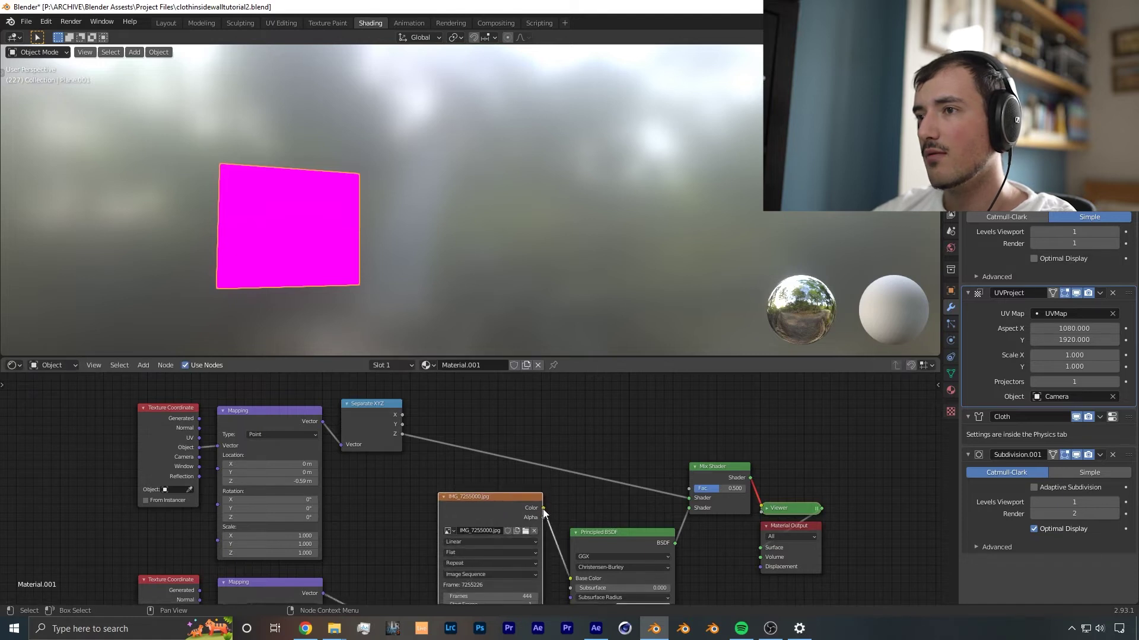
Link the image texture's Color to the Mix Shader's first Shader input and the Separate XYZ node's Z output to its Fac
{"action": "left_click_drag", "start_coordinate": [689, 498], "coordinate": [688, 498]}
{"action": "scroll", "coordinate": [562, 451], "scroll_direction": "up", "scroll_amount": 2}
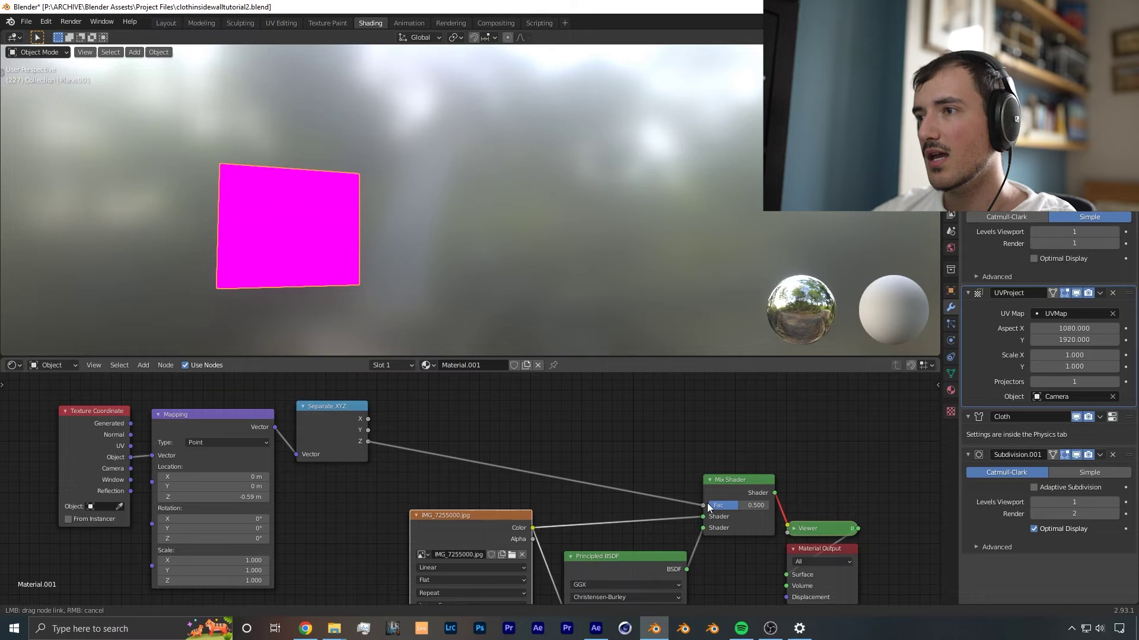
{"action": "left_click_drag", "start_coordinate": [707, 503], "coordinate": [707, 503]}
Output the Mix Shader to the Material Output's Surface and inspect the mix on the deformed plane at frame 207
{"action": "scroll", "coordinate": [262, 194], "scroll_direction": "up", "scroll_amount": 3}
{"action": "middle_click_drag", "start_coordinate": [261, 233], "coordinate": [369, 213], "text": "shift"}
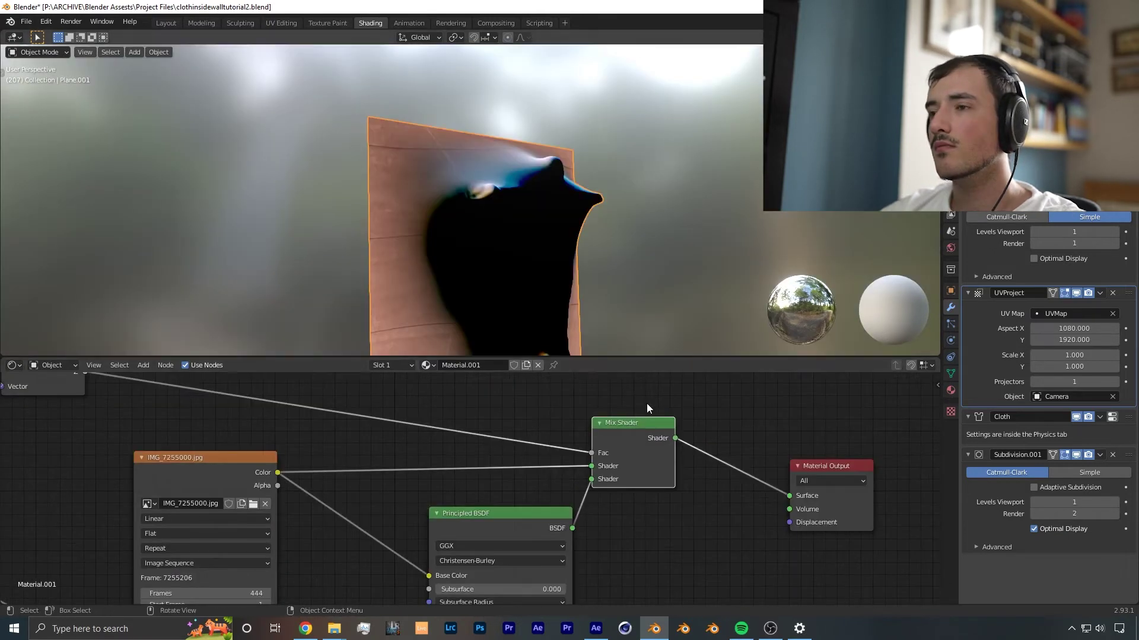
{"action": "middle_click_drag", "start_coordinate": [673, 529], "coordinate": [646, 554]}
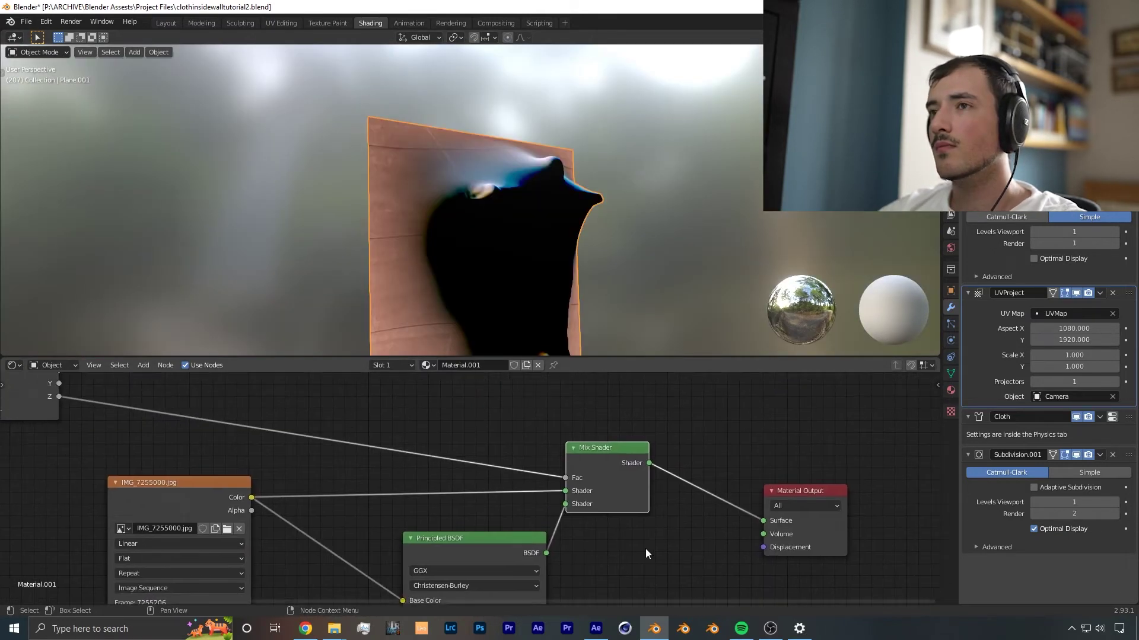
{"action": "scroll", "coordinate": [646, 553], "scroll_direction": "down", "scroll_amount": 4}
{"action": "scroll", "coordinate": [496, 236], "scroll_direction": "up", "scroll_amount": 2}
{"action": "scroll", "coordinate": [622, 482], "scroll_direction": "up", "scroll_amount": 5}
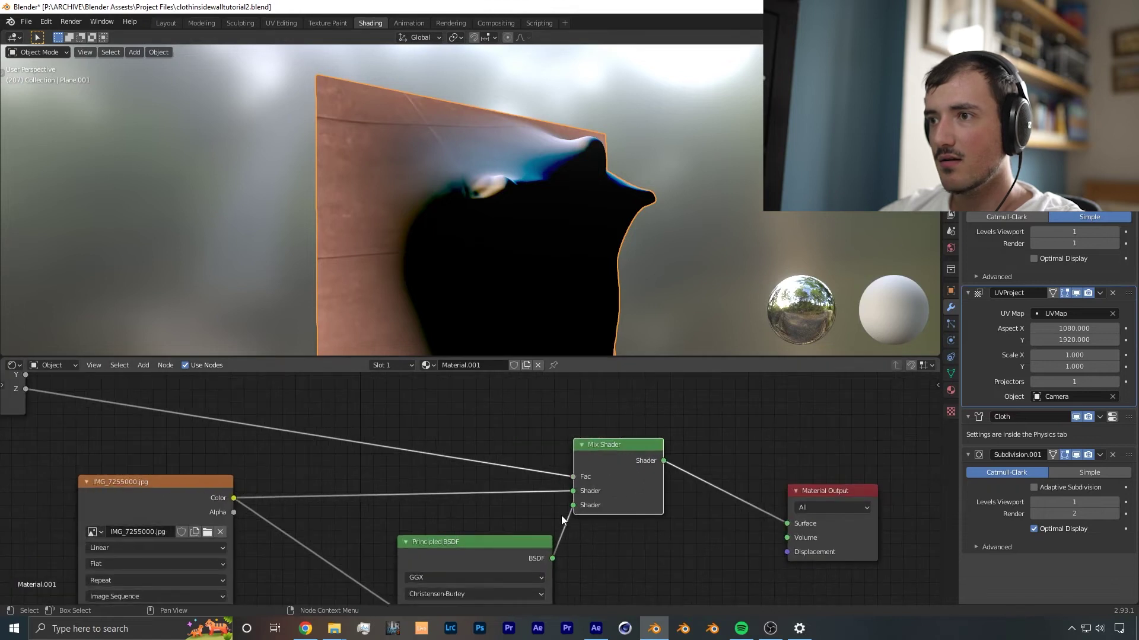
Try swapping the Mix Shader's two Shader inputs, with Principled BSDF first and image Color second, and inspect the plane
{"action": "left_click_drag", "start_coordinate": [608, 463], "coordinate": [666, 449]}
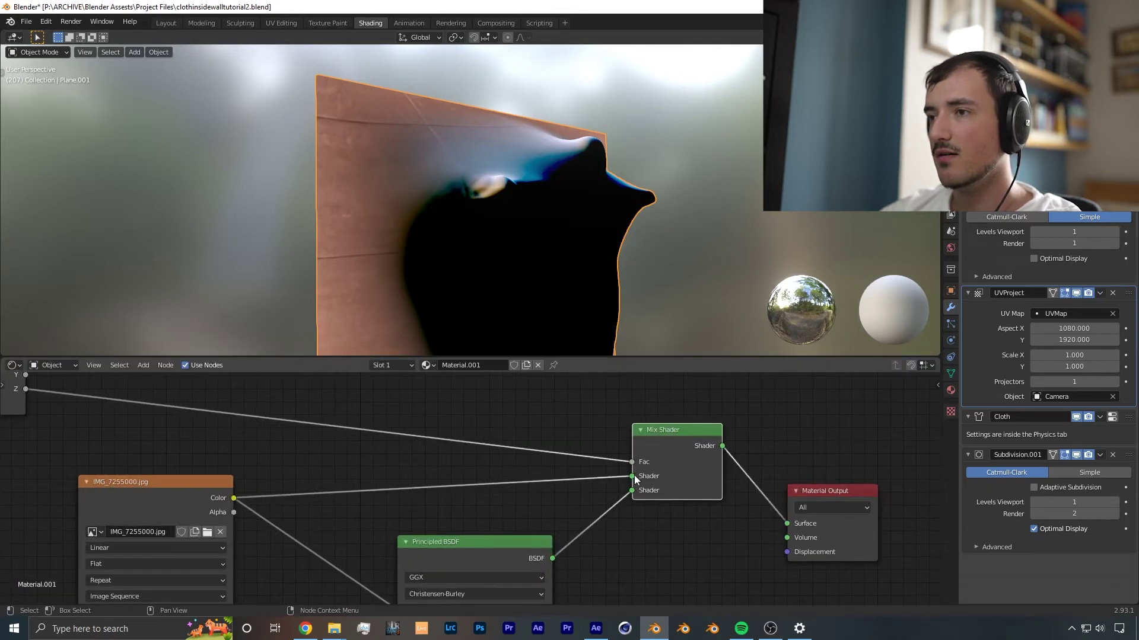
{"action": "left_click_drag", "start_coordinate": [631, 492], "coordinate": [631, 492]}
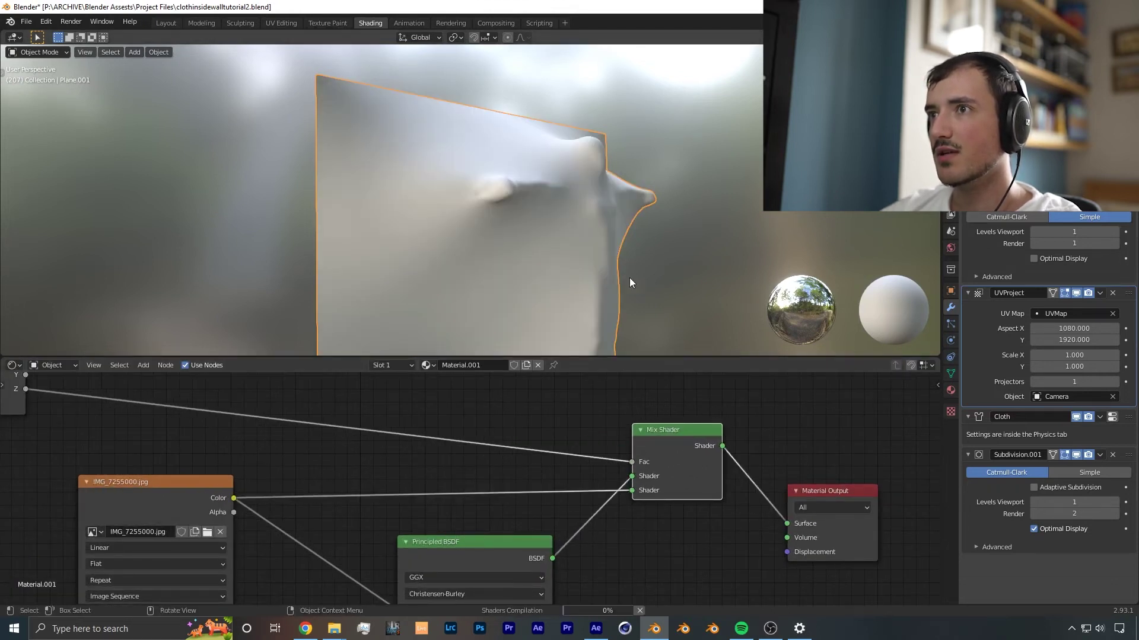
{"action": "middle_click_drag", "start_coordinate": [701, 183], "coordinate": [610, 160]}
{"action": "scroll", "coordinate": [613, 223], "scroll_direction": "up", "scroll_amount": 4}
{"action": "middle_click_drag", "start_coordinate": [613, 223], "coordinate": [623, 363]}
{"action": "middle_click_drag", "start_coordinate": [311, 417], "coordinate": [389, 451]}
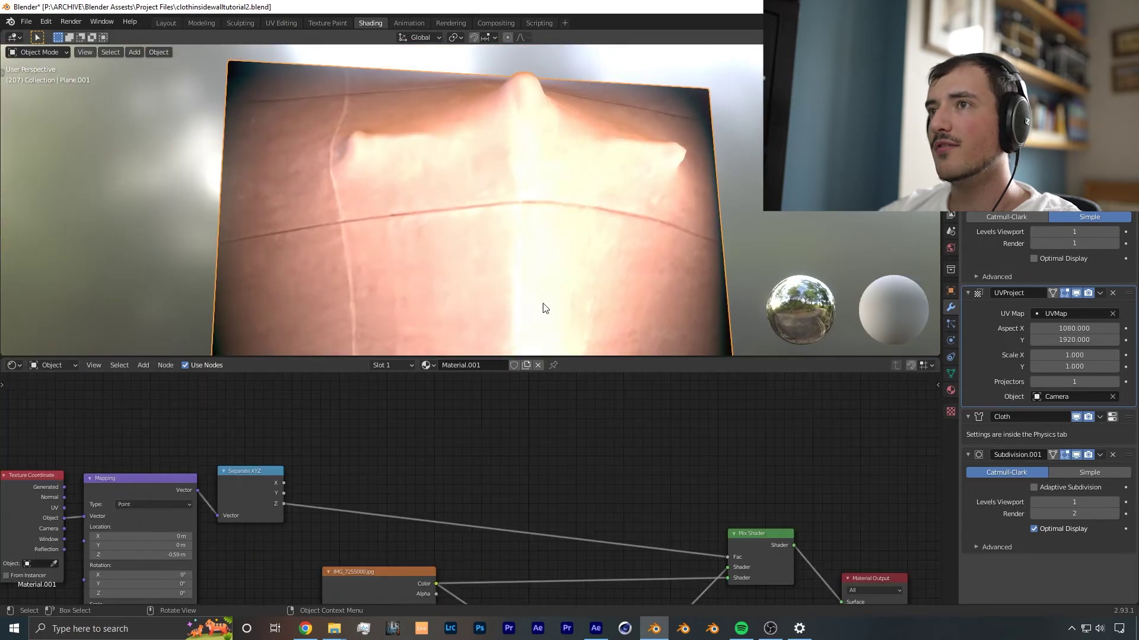
Insert a Map Range node between the Separate XYZ node's Z output and the Mix Shader's Fac input
{"action": "middle_click_drag", "start_coordinate": [465, 214], "coordinate": [526, 237]}
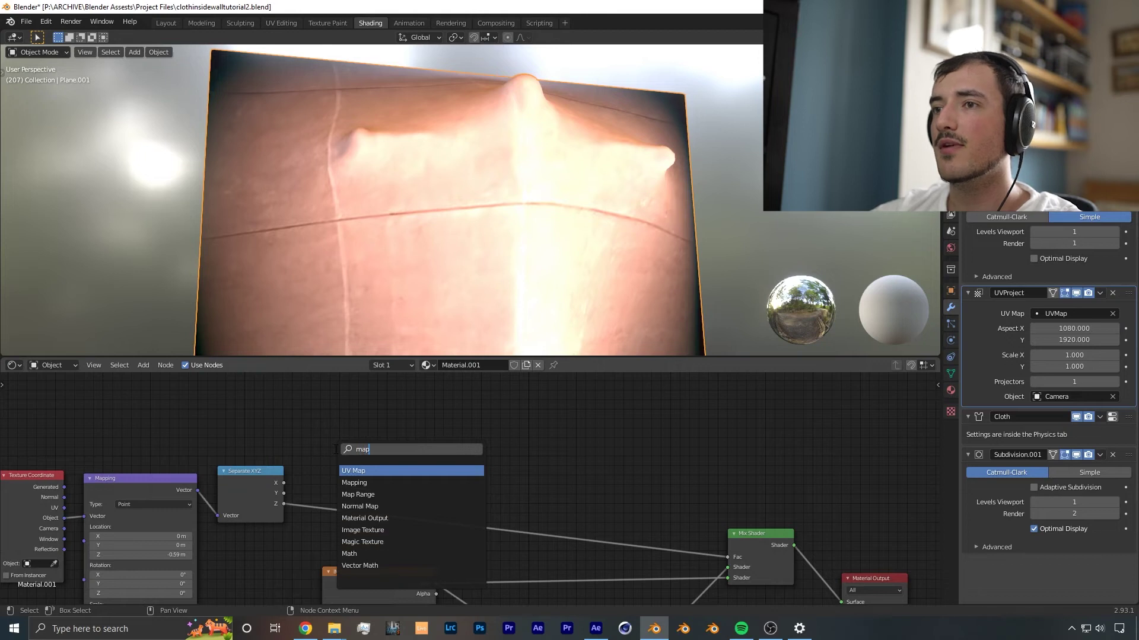
{"action": "key", "text": "Return"}
{"action": "left_click", "coordinate": [336, 454]}
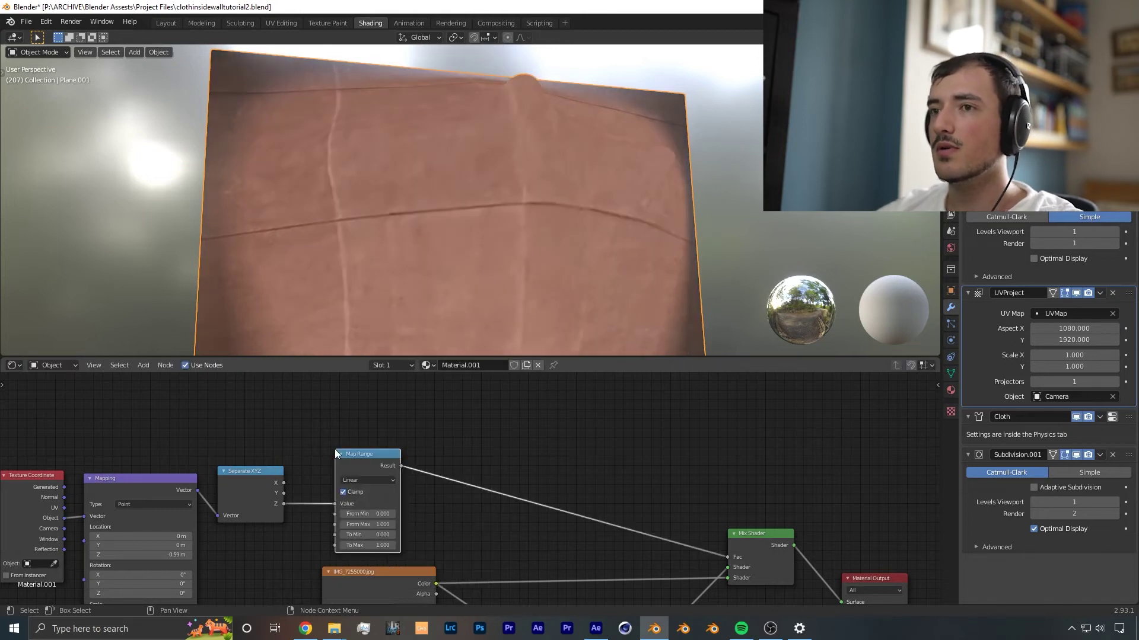
{"action": "left_click", "coordinate": [750, 534]}
Look through the camera and display the scene with rendered viewport shading
{"action": "middle_click_drag", "start_coordinate": [507, 159], "coordinate": [521, 232]}
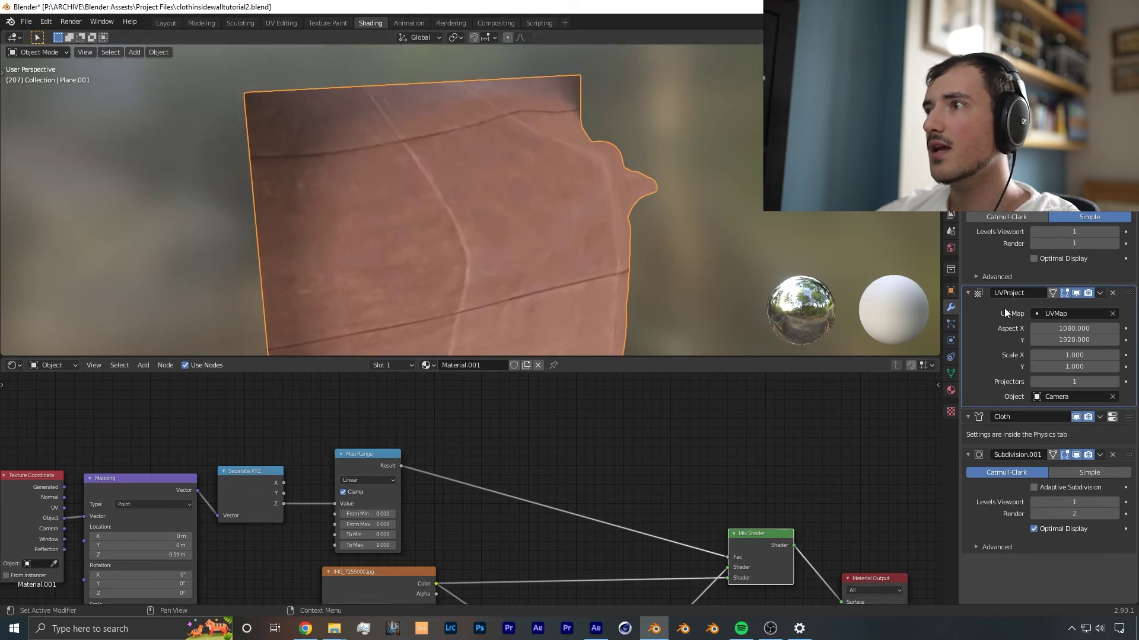
{"action": "key", "text": "KP_0"}
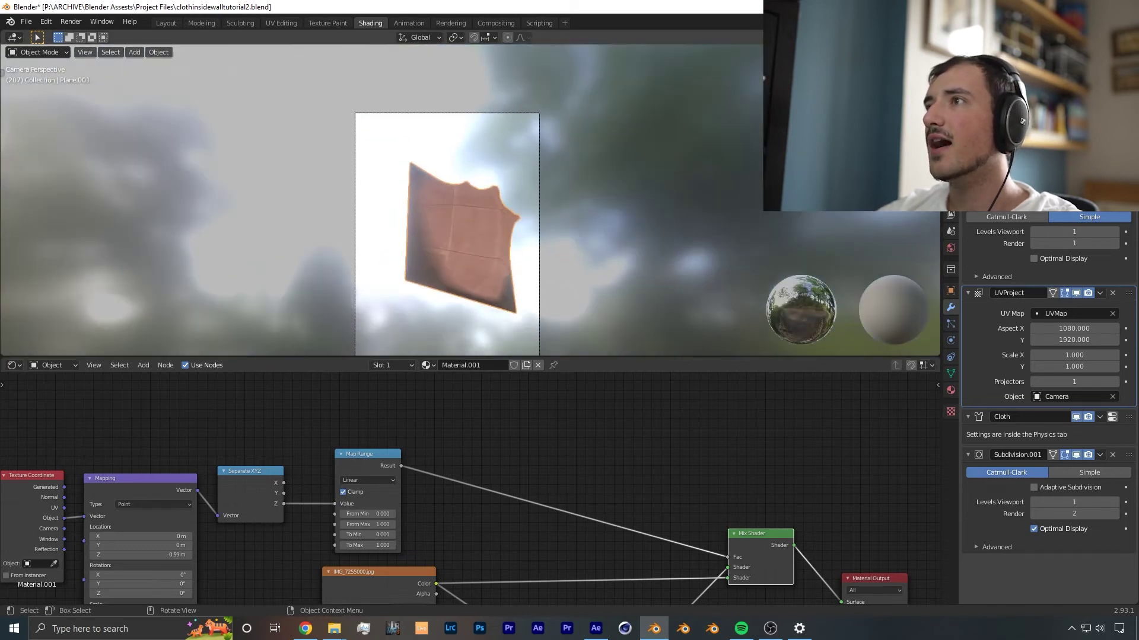
{"action": "left_click", "coordinate": [921, 38]}
{"action": "scroll", "coordinate": [585, 242], "scroll_direction": "up", "scroll_amount": 5}
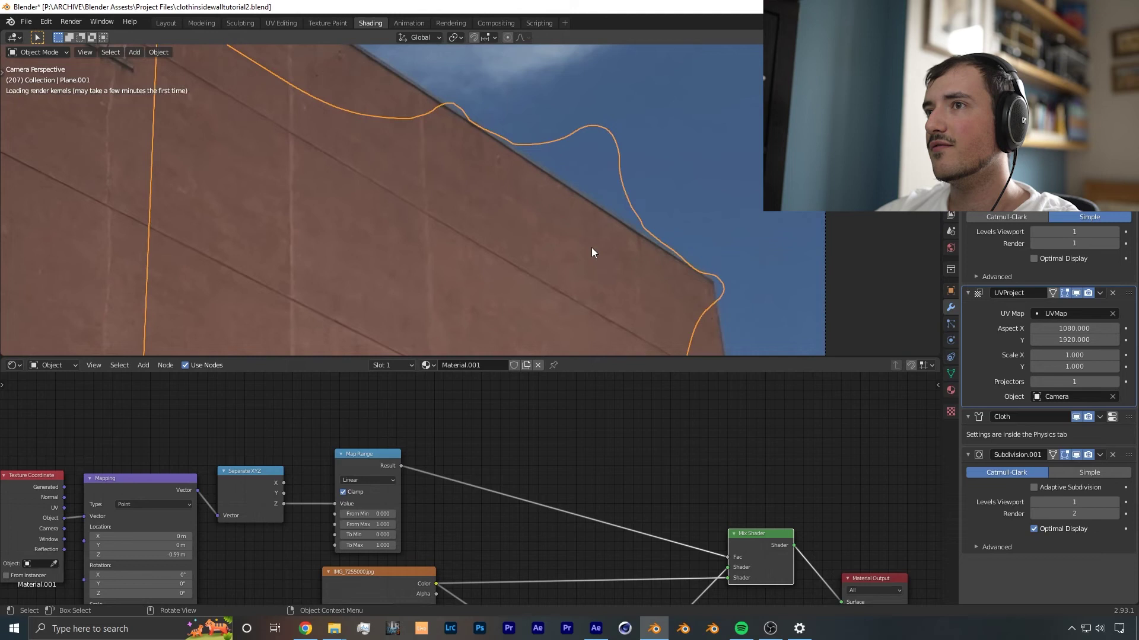
{"action": "scroll", "coordinate": [568, 199], "scroll_direction": "down", "scroll_amount": 3}
Set the World background's Color source to an Environment Texture
{"action": "left_click", "coordinate": [951, 248]}
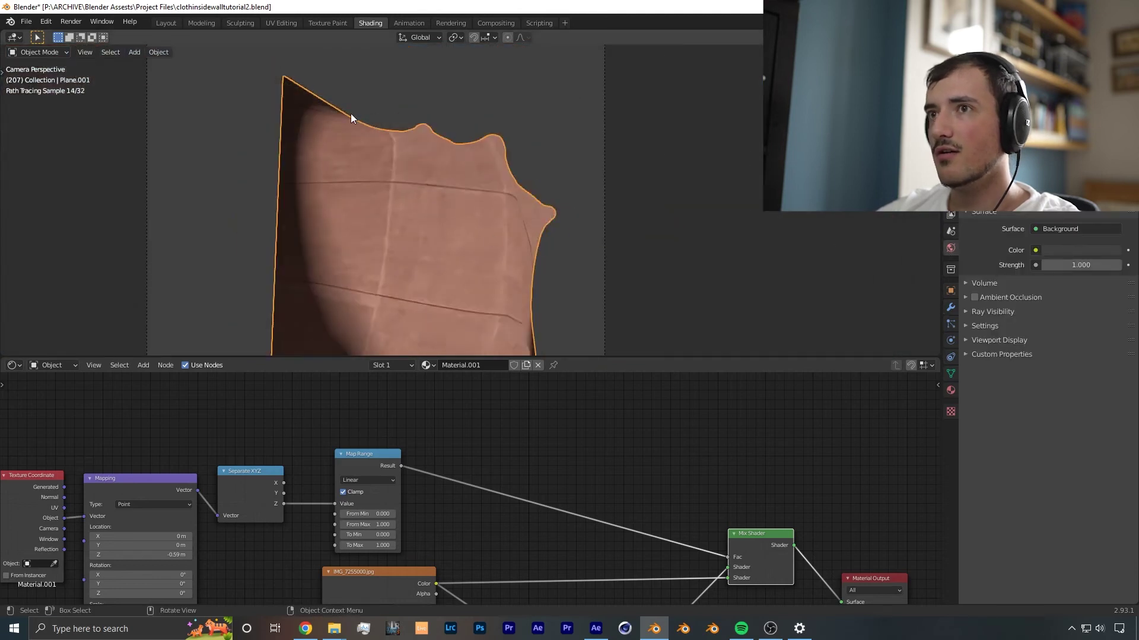
{"action": "middle_click_drag", "start_coordinate": [446, 271], "coordinate": [371, 209], "text": "shift"}
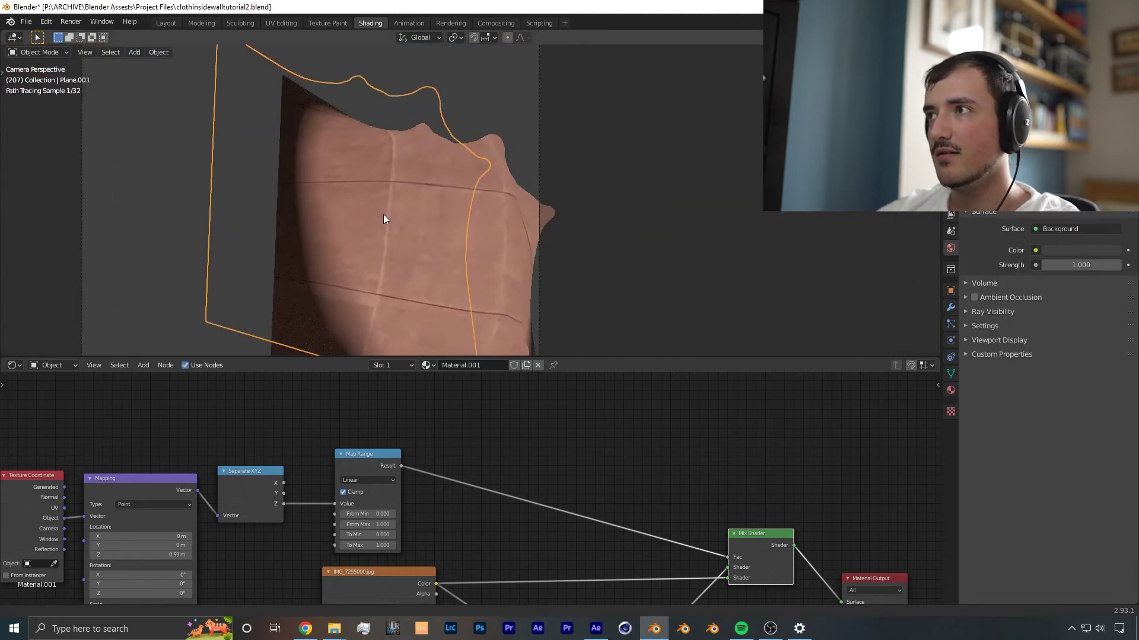
{"action": "left_click", "coordinate": [1037, 250]}
{"action": "left_click", "coordinate": [810, 304]}
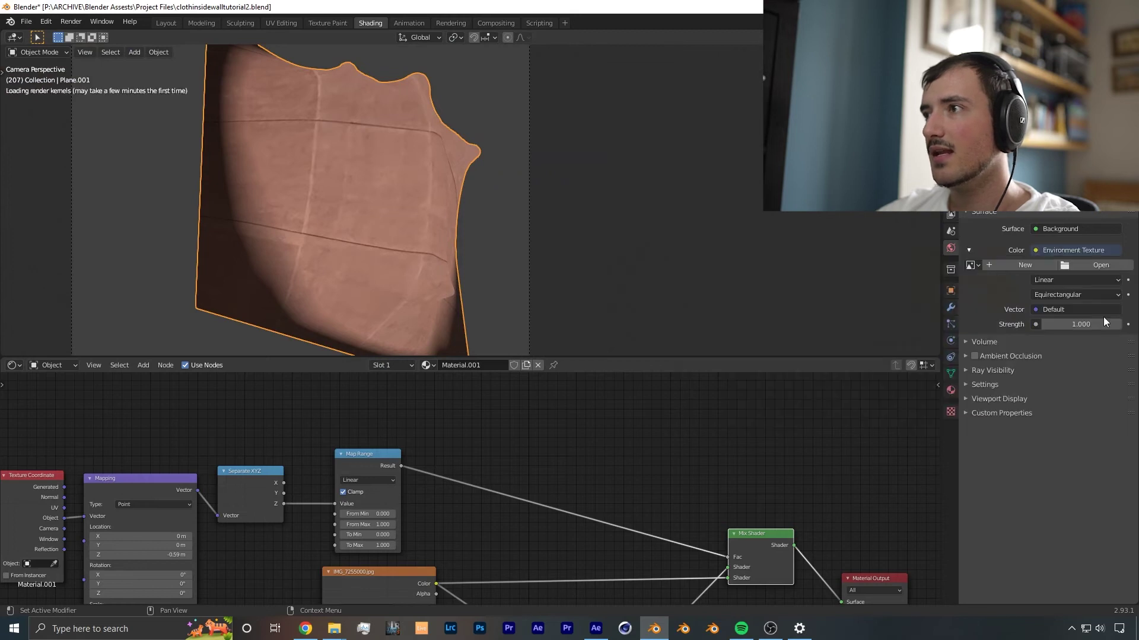
Filter the image files for "hdr" and load wide_street_01_4k.hdr as the environment texture
{"action": "left_click", "coordinate": [1076, 266]}
{"action": "type", "text": ".hdr"}
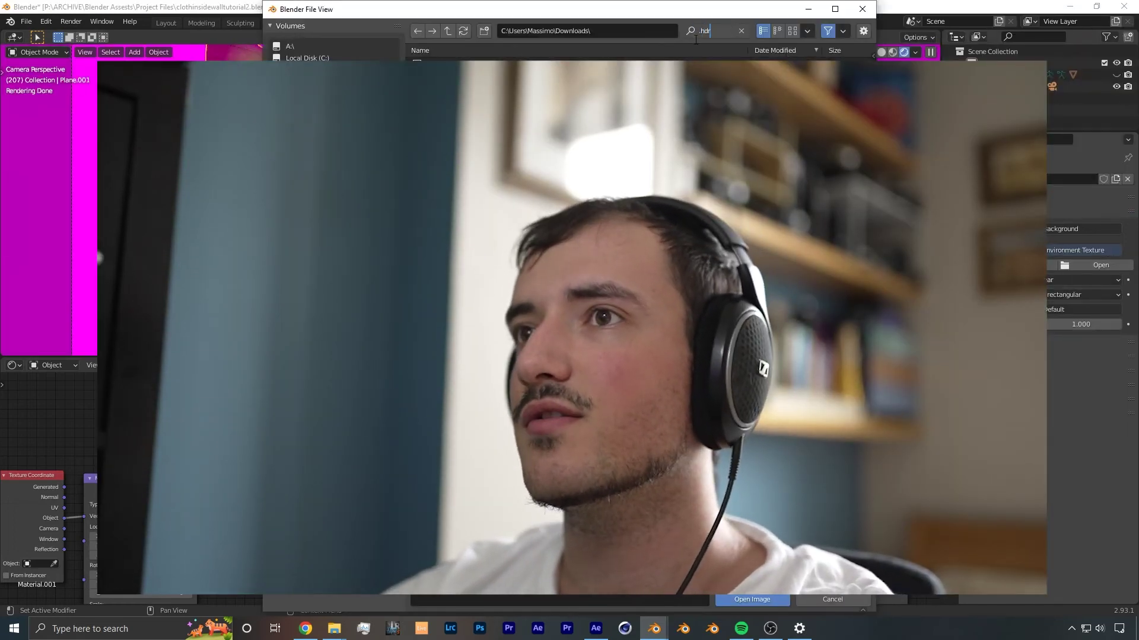
{"action": "left_click", "coordinate": [792, 31]}
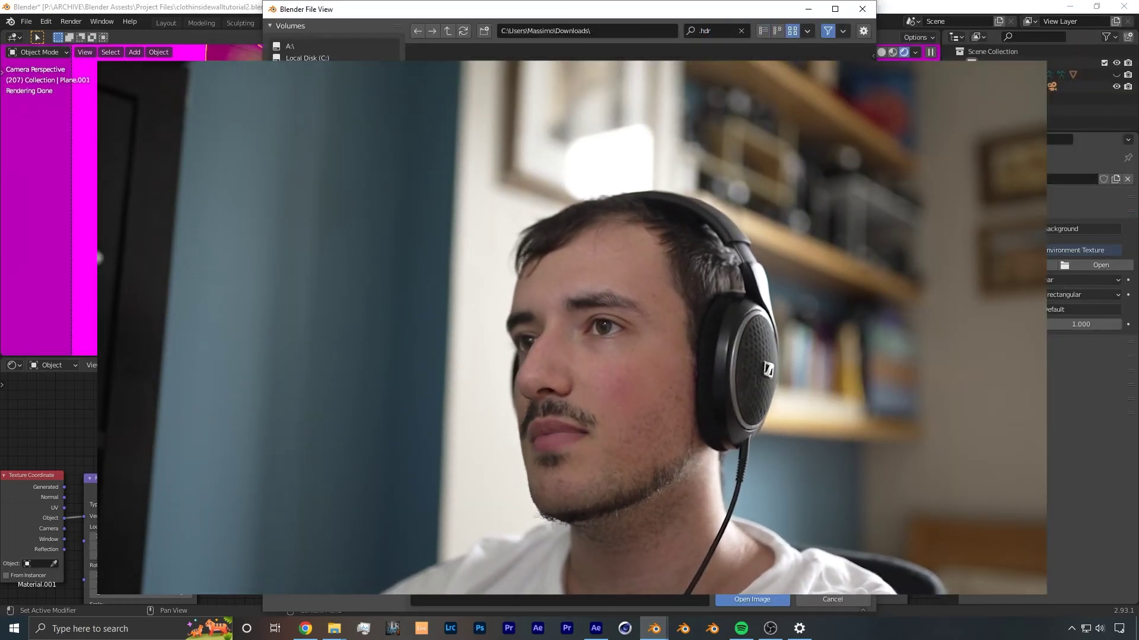
{"action": "left_click", "coordinate": [748, 600]}
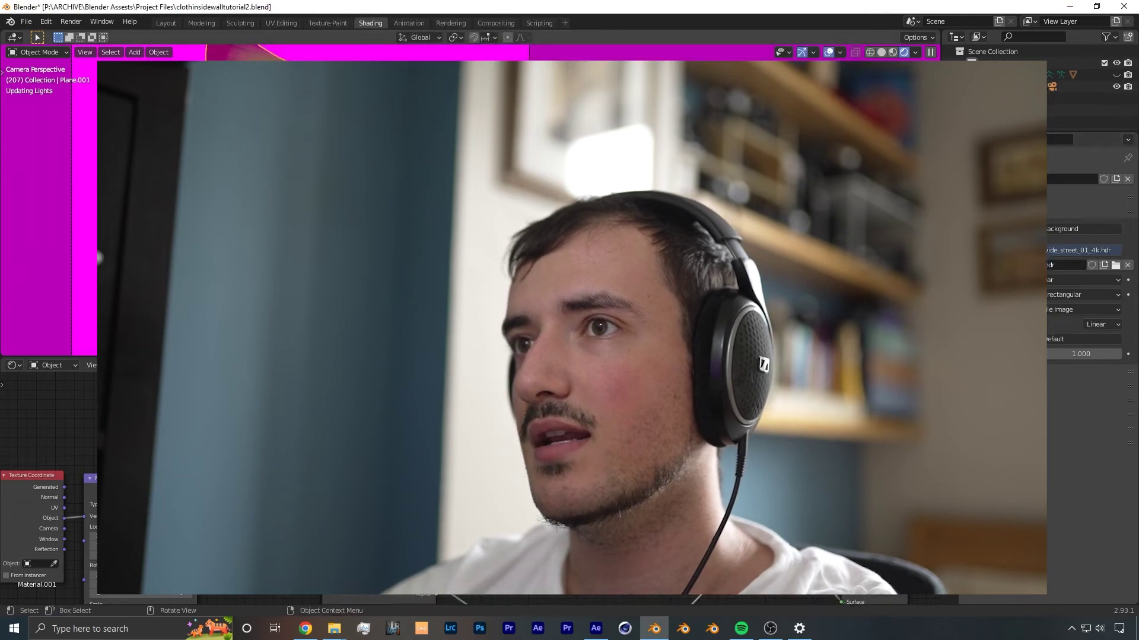
{"action": "scroll", "coordinate": [403, 163], "scroll_direction": "down", "scroll_amount": 6}
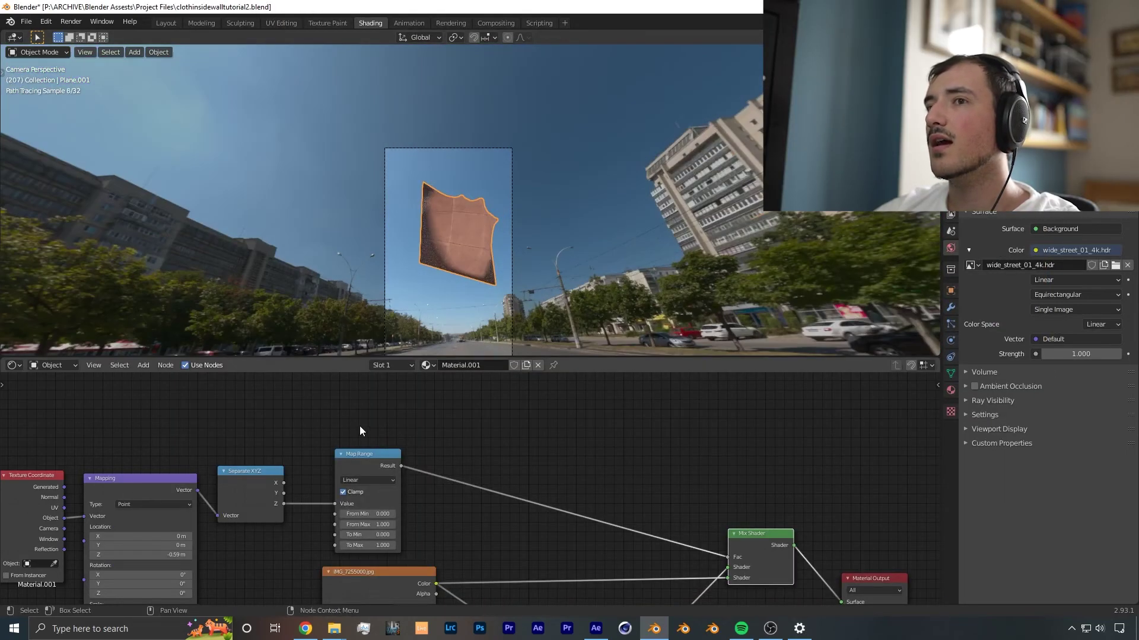
Show the World's shader nodes and enable the Transparent film option in the render settings
{"action": "left_click", "coordinate": [55, 392]}
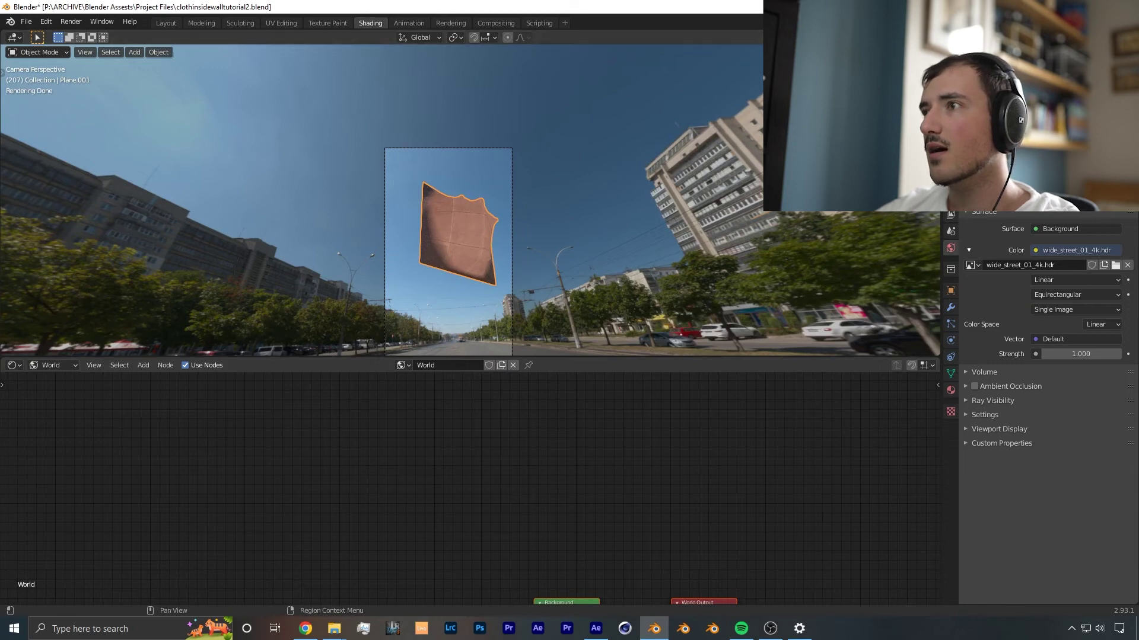
{"action": "scroll", "coordinate": [683, 294], "scroll_direction": "up", "scroll_amount": 1}
{"action": "left_click", "coordinate": [951, 181]}
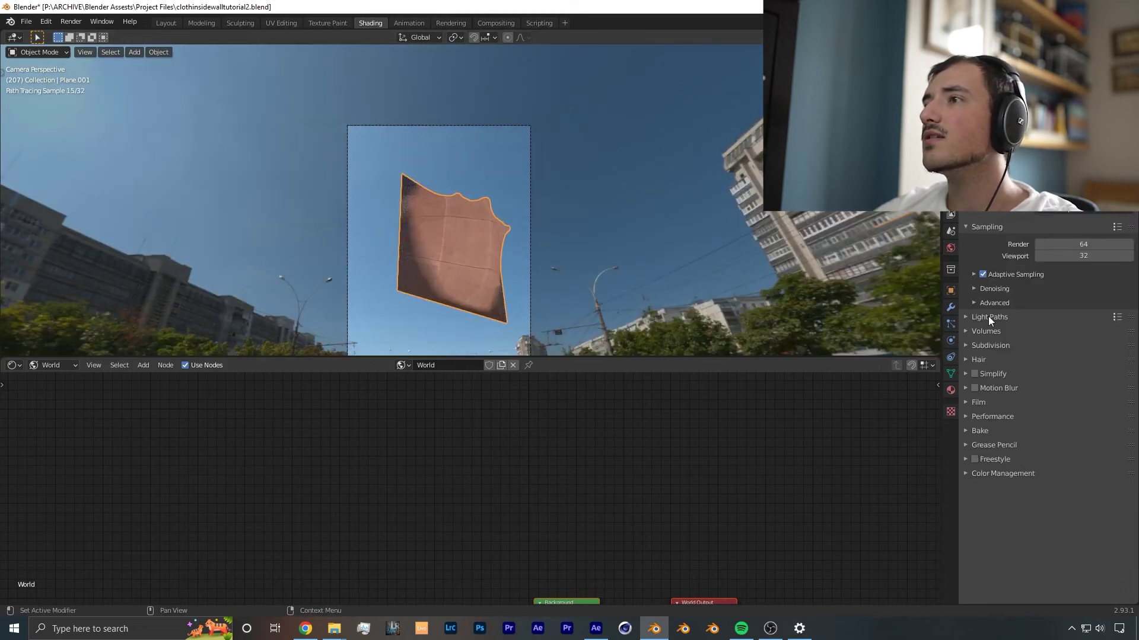
{"action": "scroll", "coordinate": [580, 282], "scroll_direction": "down", "scroll_amount": 1}
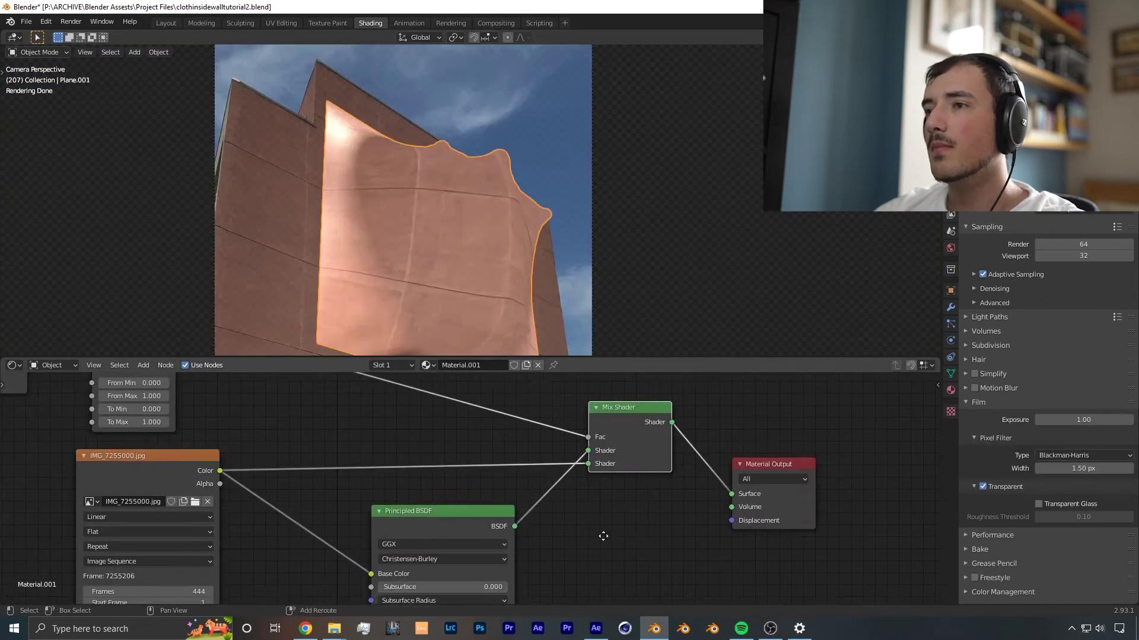
Swap the Mix Shader's inputs so the image Color feeds the first Shader socket and the Principled BSDF the second
{"action": "scroll", "coordinate": [483, 474], "scroll_direction": "up", "scroll_amount": 2}
{"action": "middle_click_drag", "start_coordinate": [679, 406], "coordinate": [485, 463]}
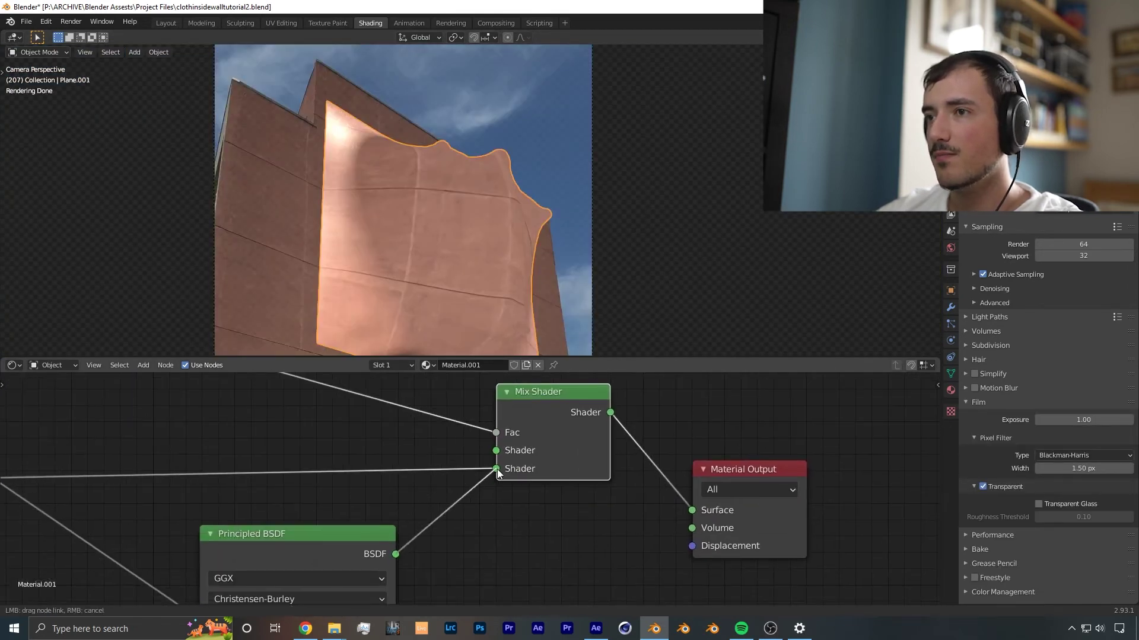
{"action": "left_click_drag", "start_coordinate": [497, 473], "coordinate": [496, 470]}
{"action": "scroll", "coordinate": [322, 447], "scroll_direction": "down", "scroll_amount": 2}
{"action": "scroll", "coordinate": [503, 206], "scroll_direction": "up", "scroll_amount": 2}
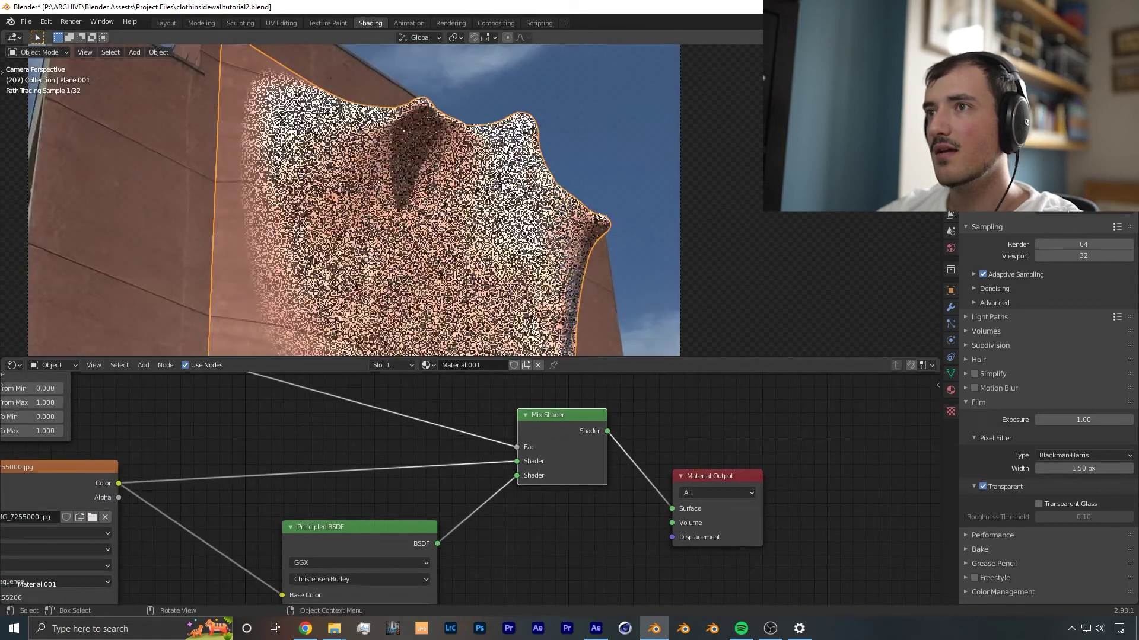
{"action": "middle_click_drag", "start_coordinate": [266, 524], "coordinate": [471, 522]}
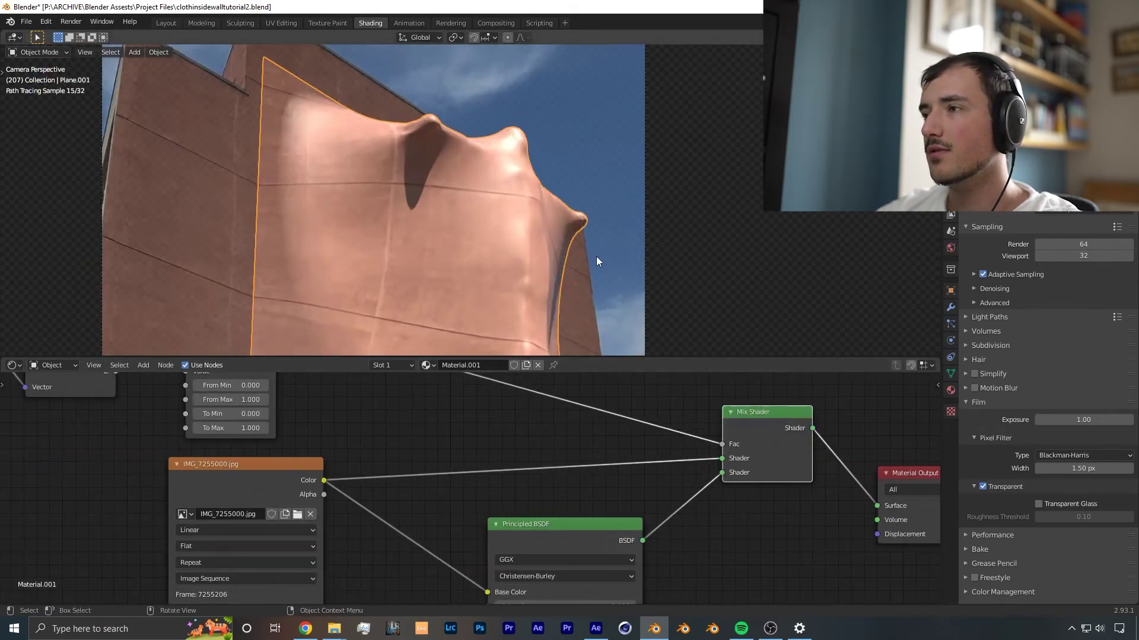
Set the World background's Strength to 0.5
{"action": "left_click", "coordinate": [951, 248]}
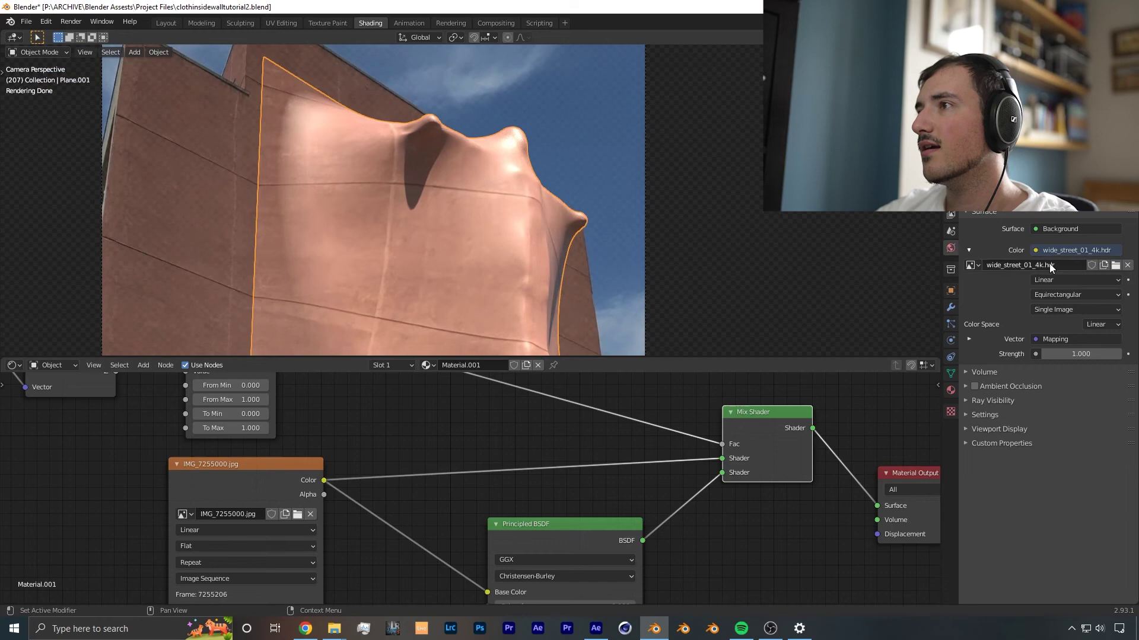
{"action": "left_click", "coordinate": [1065, 353]}
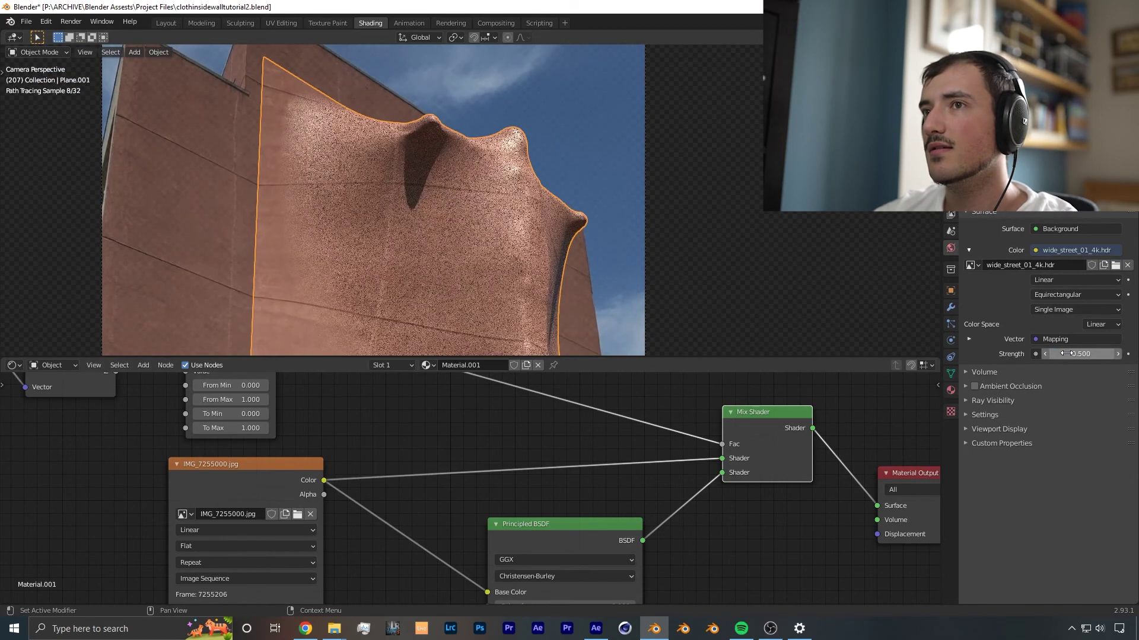
Show the World's shader nodes and set the Mapping node's rotation to X 14.2°, Y -1° and Z 1019°
{"action": "scroll", "coordinate": [468, 159], "scroll_direction": "up", "scroll_amount": 2}
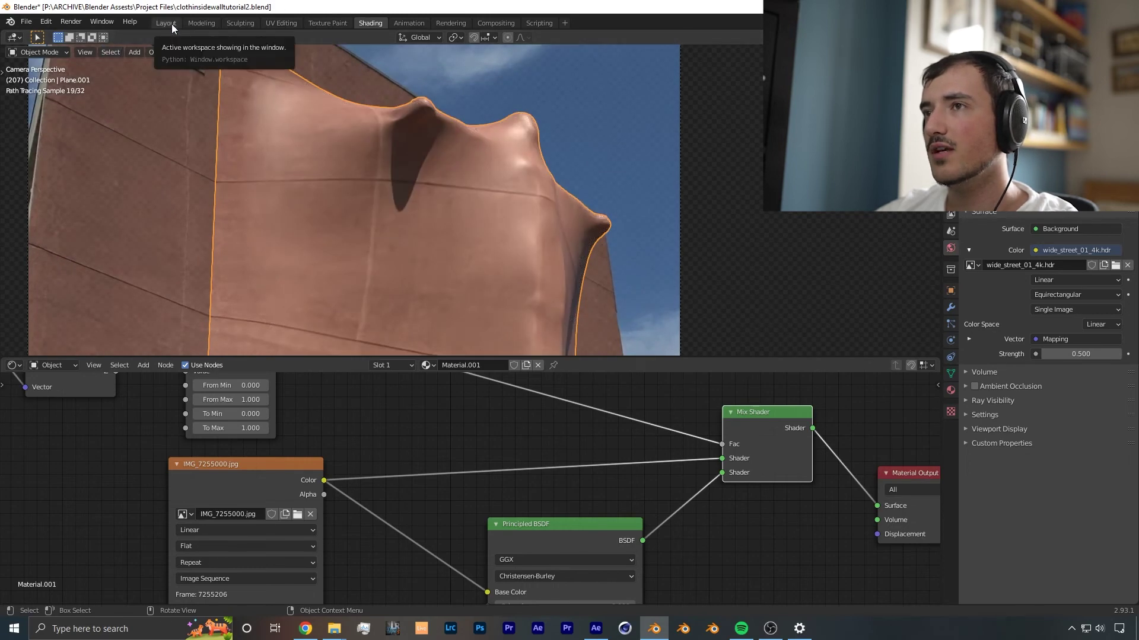
{"action": "scroll", "coordinate": [563, 180], "scroll_direction": "down", "scroll_amount": 5}
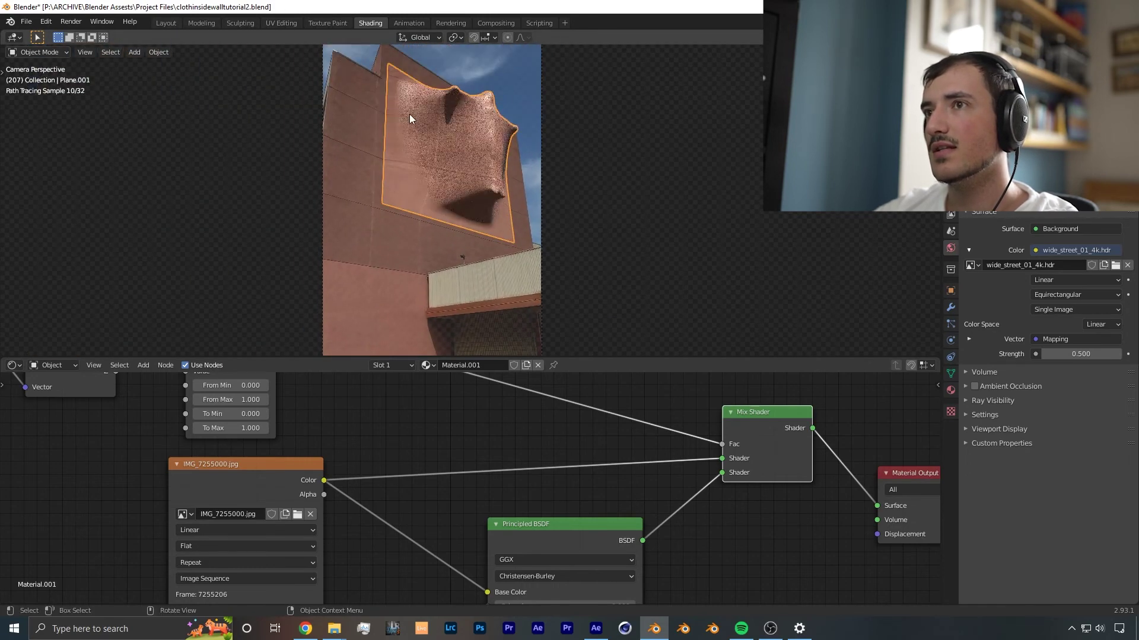
{"action": "middle_click_drag", "start_coordinate": [454, 212], "coordinate": [447, 162], "text": "shift"}
{"action": "left_click", "coordinate": [145, 366]}
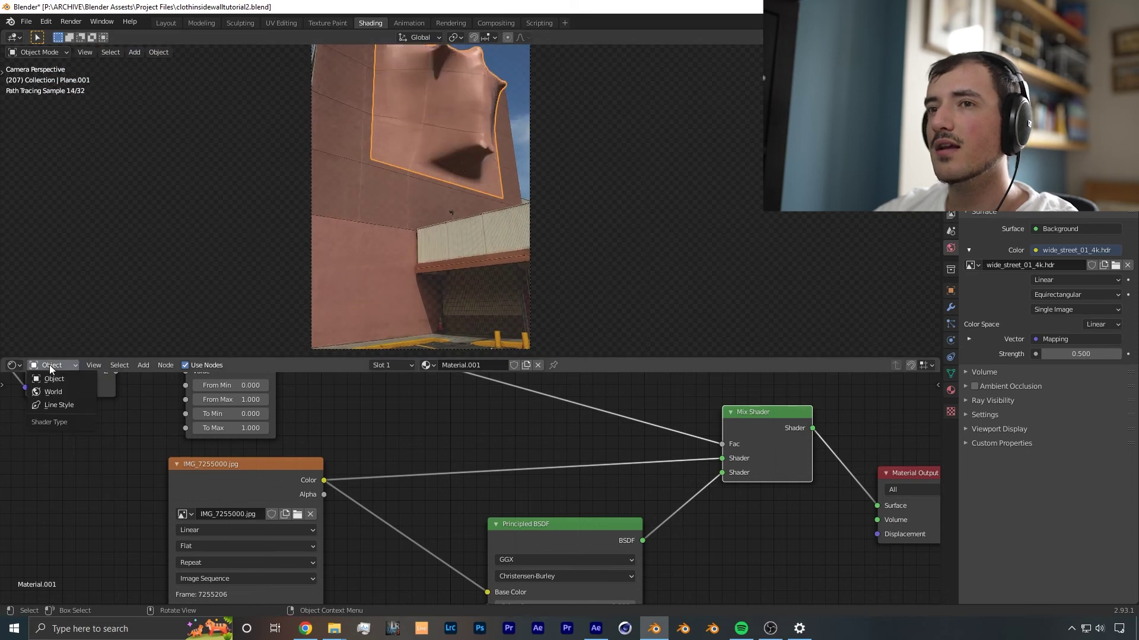
{"action": "left_click", "coordinate": [59, 392]}
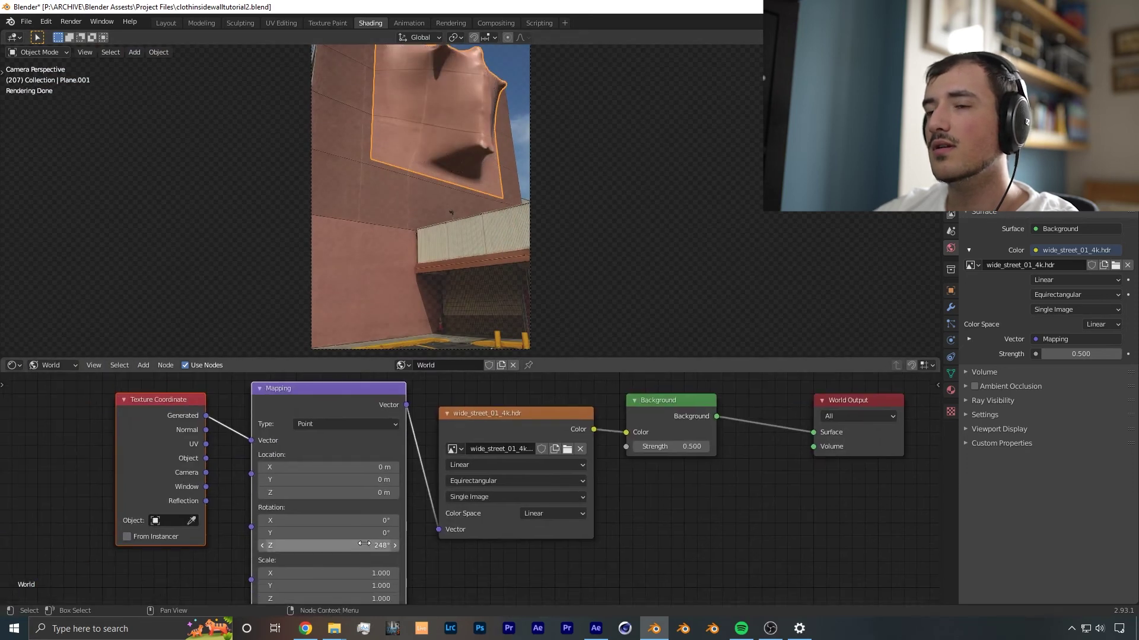
{"action": "scroll", "coordinate": [364, 544], "scroll_direction": "up", "scroll_amount": 4}
{"action": "middle_click_drag", "start_coordinate": [364, 544], "coordinate": [396, 511]}
{"action": "left_click_drag", "start_coordinate": [395, 511], "coordinate": [382, 511]}
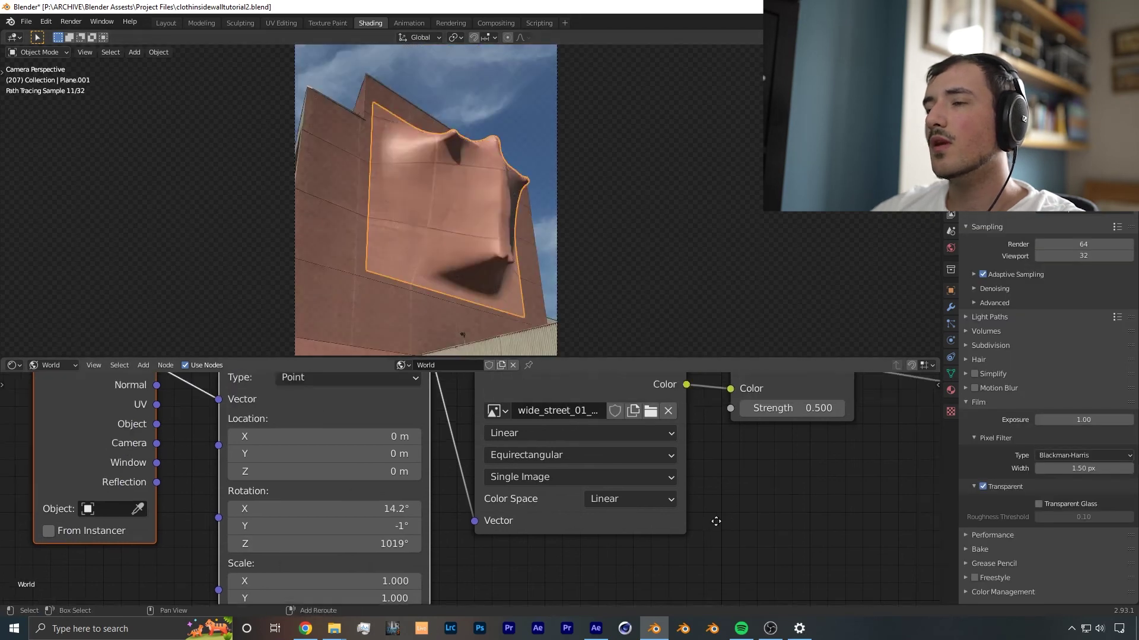
{"action": "scroll", "coordinate": [717, 522], "scroll_direction": "down", "scroll_amount": 3}
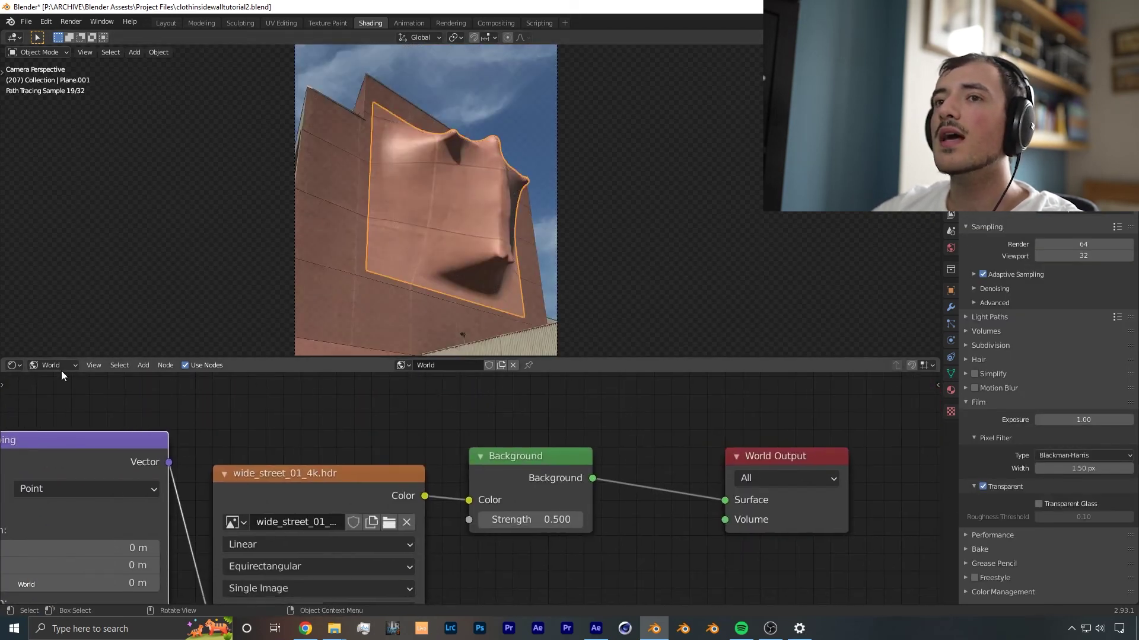
Return to the object's material nodes and set the Principled BSDF's Specular to about 0.19 and Roughness to 1.000
{"action": "left_click", "coordinate": [62, 368]}
{"action": "left_click", "coordinate": [64, 378]}
{"action": "middle_click_drag", "start_coordinate": [523, 525], "coordinate": [429, 295]}
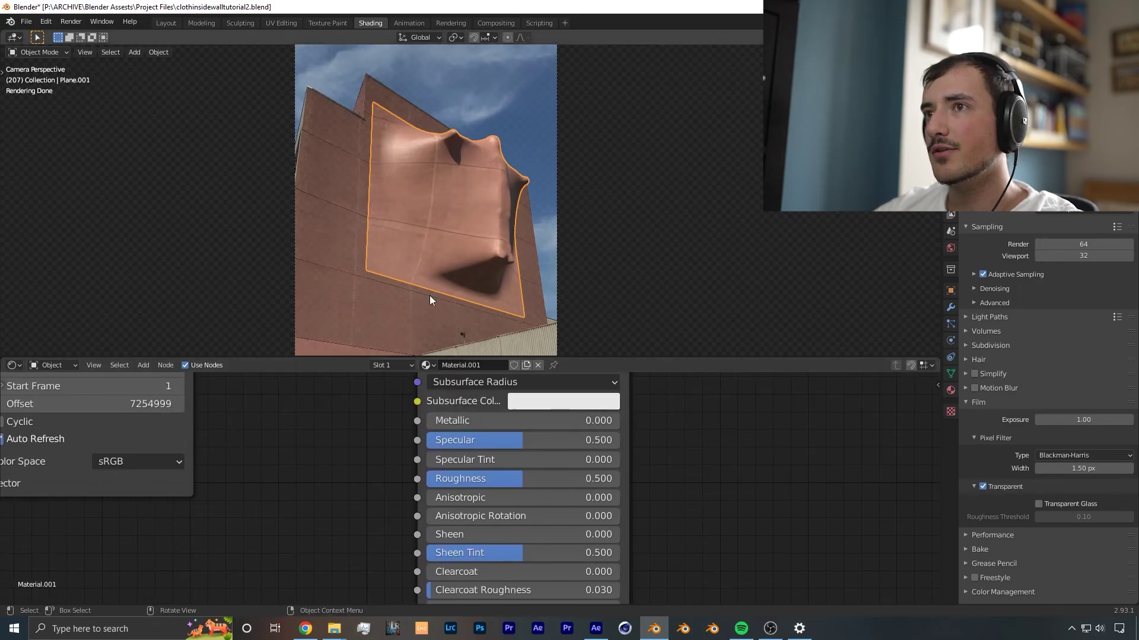
{"action": "scroll", "coordinate": [389, 127], "scroll_direction": "up", "scroll_amount": 5}
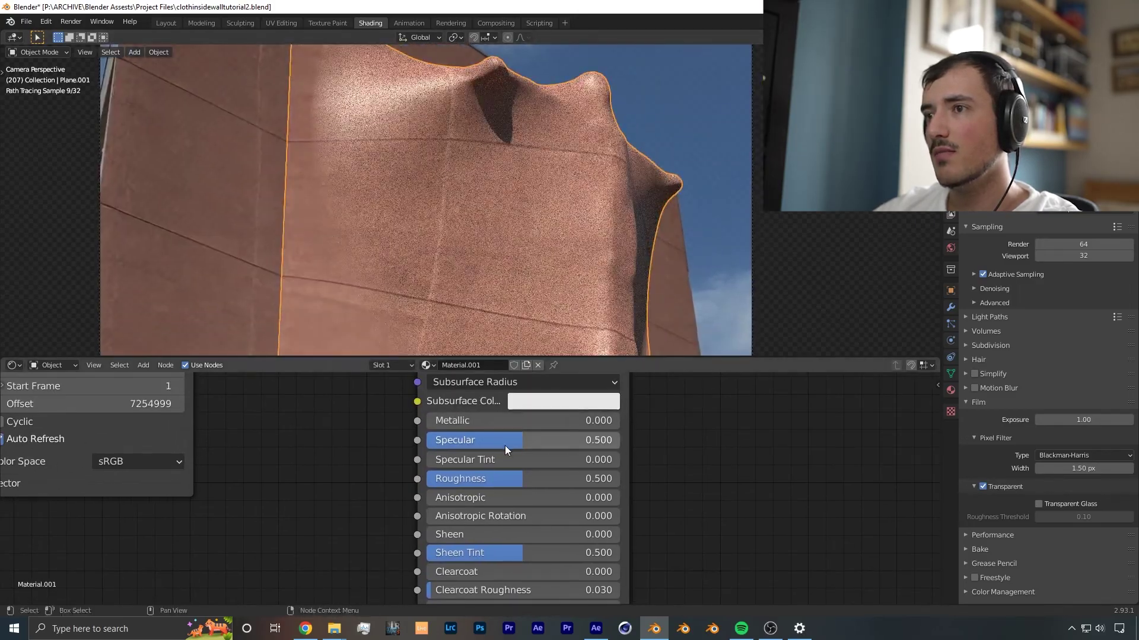
{"action": "mouse_move", "coordinate": [505, 450]}
{"action": "left_mouse_down"}
{"action": "mouse_move", "coordinate": [427, 450]}
{"action": "mouse_move", "coordinate": [443, 450]}
{"action": "left_mouse_up"}
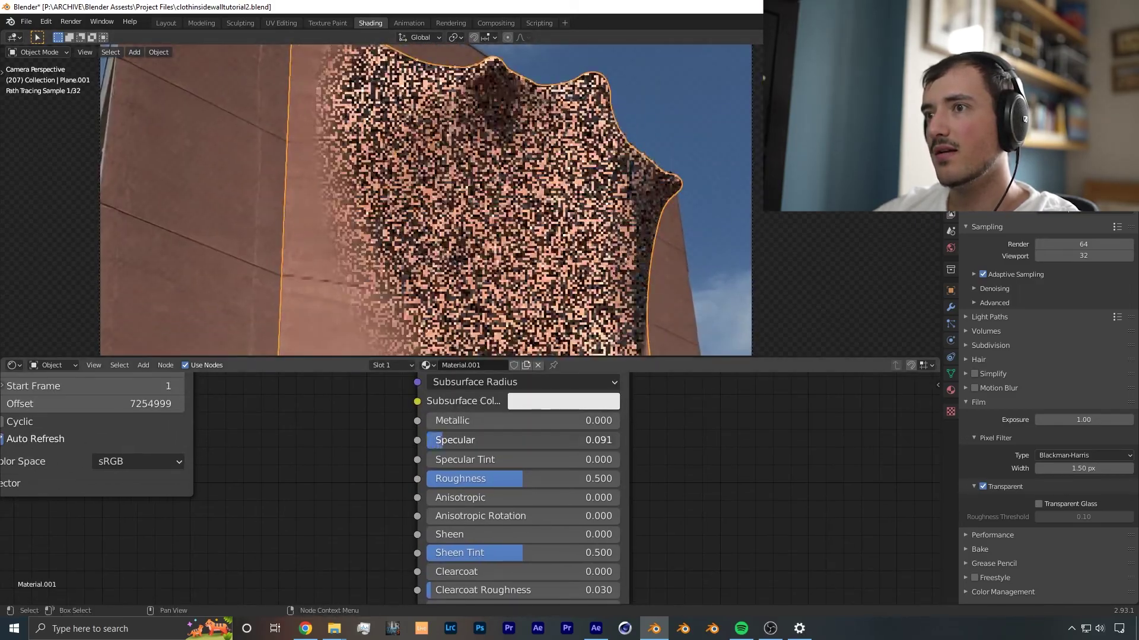
{"action": "left_click_drag", "start_coordinate": [504, 480], "coordinate": [614, 480]}
{"action": "scroll", "coordinate": [528, 243], "scroll_direction": "down", "scroll_amount": 1}
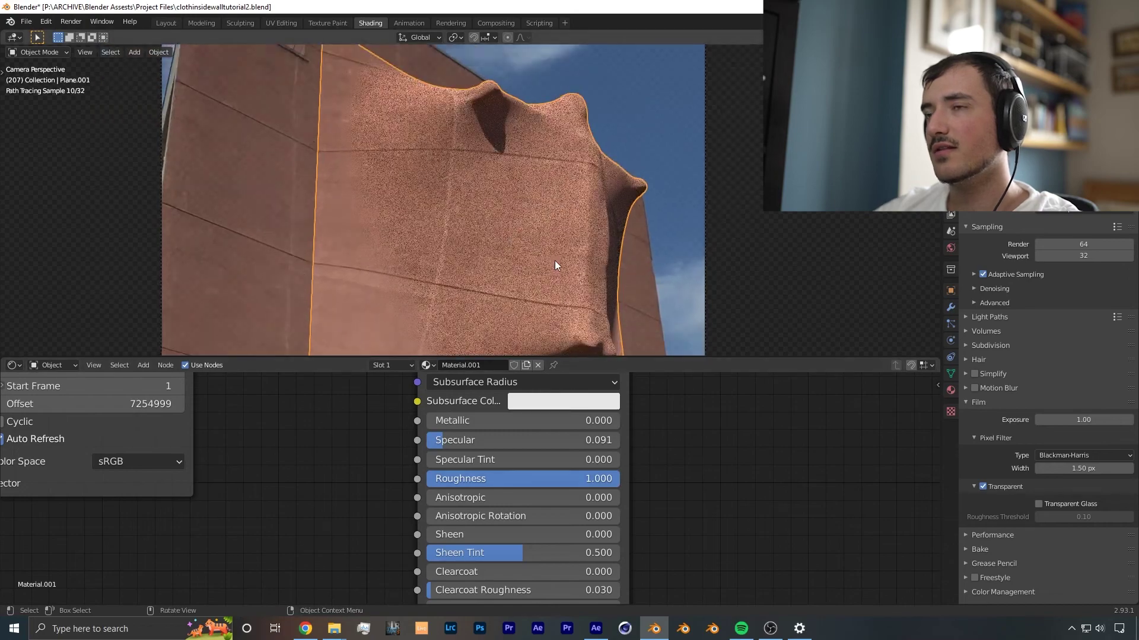
{"action": "scroll", "coordinate": [570, 320], "scroll_direction": "up", "scroll_amount": 1}
{"action": "left_click_drag", "start_coordinate": [452, 444], "coordinate": [466, 445]}
Add a Bump node between the image texture and the Principled BSDF
{"action": "scroll", "coordinate": [464, 474], "scroll_direction": "down", "scroll_amount": 4}
{"action": "left_click", "coordinate": [392, 471]}
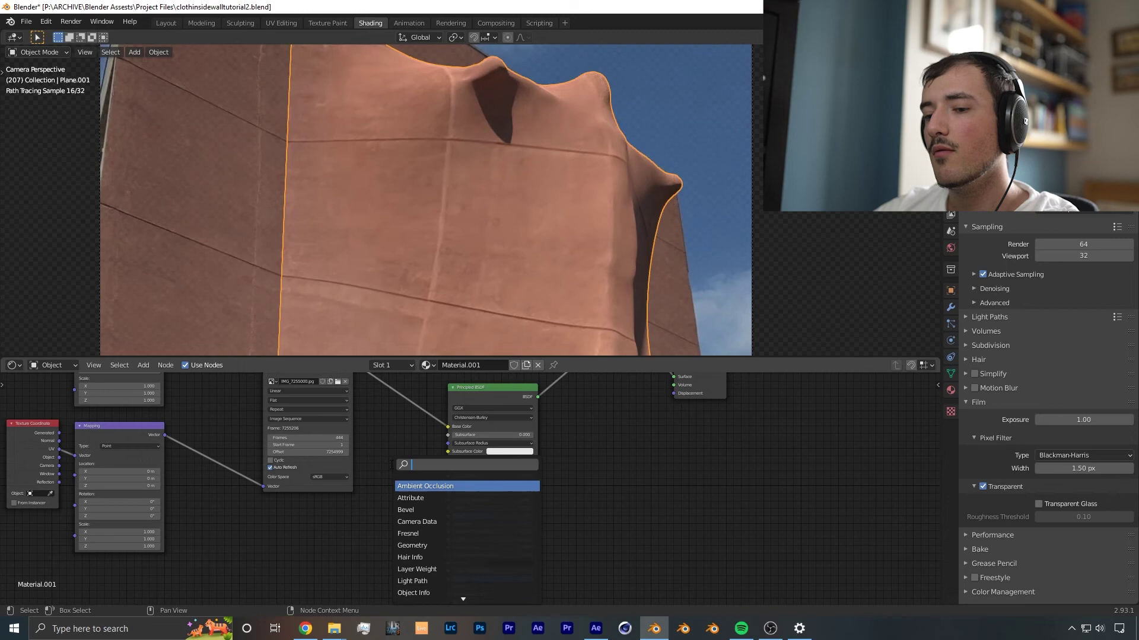
{"action": "type", "text": "bump"}
{"action": "key", "text": "Return"}
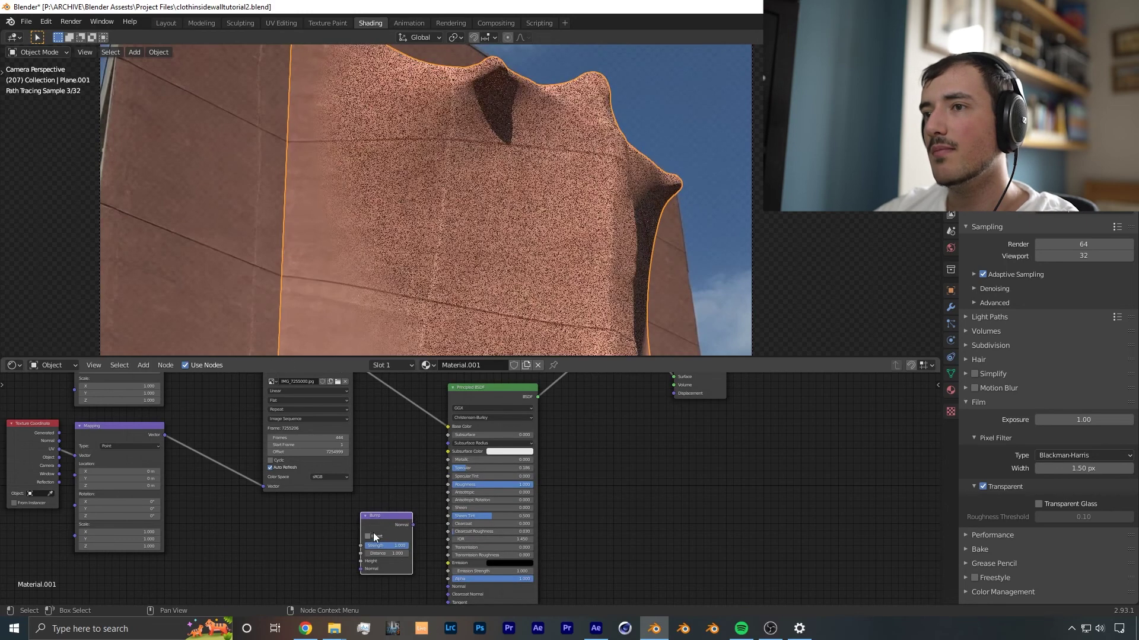
{"action": "left_click", "coordinate": [373, 533]}
Connect the image texture's Color to the Bump node's Height and the Bump's Normal output to the Principled BSDF's Normal
{"action": "middle_click_drag", "start_coordinate": [385, 445], "coordinate": [441, 547]}
{"action": "left_click_drag", "start_coordinate": [375, 470], "coordinate": [345, 499]}
{"action": "middle_click_drag", "start_coordinate": [375, 538], "coordinate": [259, 442]}
{"action": "left_click_drag", "start_coordinate": [303, 554], "coordinate": [301, 566]}
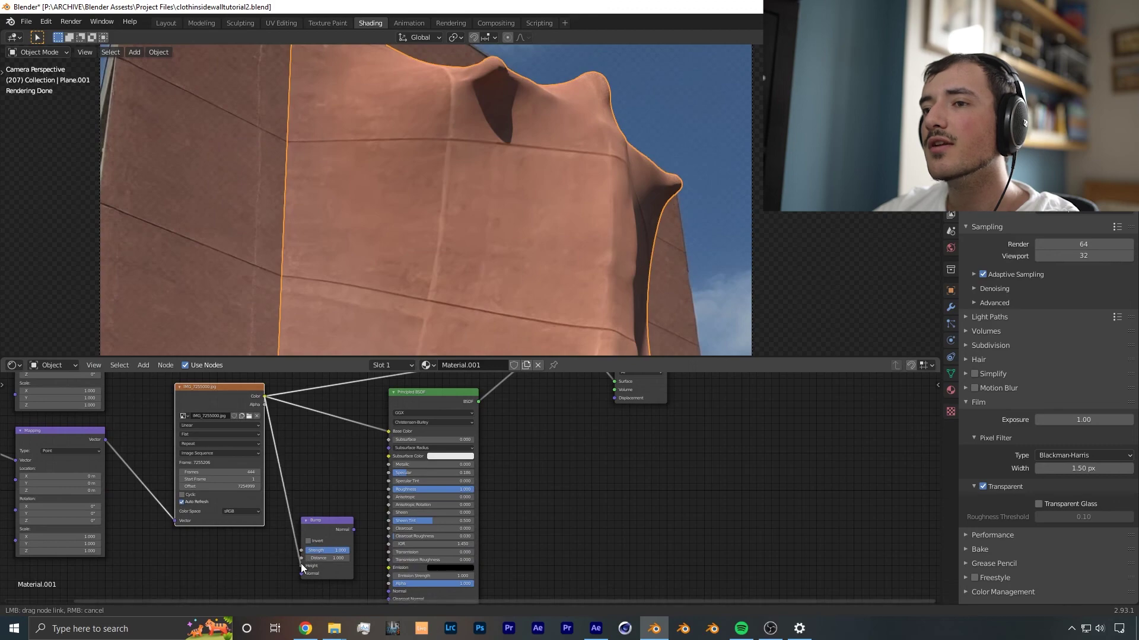
{"action": "middle_click_drag", "start_coordinate": [350, 525], "coordinate": [322, 421]}
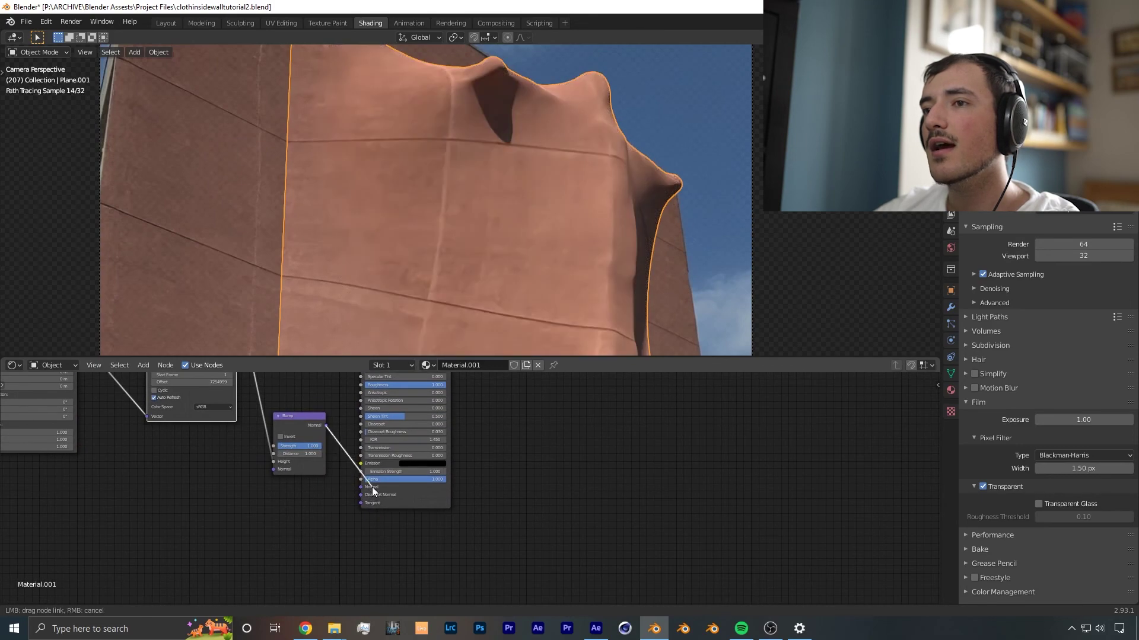
{"action": "left_click_drag", "start_coordinate": [372, 491], "coordinate": [362, 487]}
Set the Bump node's Strength to 0.092 and inspect the cloth surface from another angle and through the camera
{"action": "scroll", "coordinate": [322, 480], "scroll_direction": "up", "scroll_amount": 4}
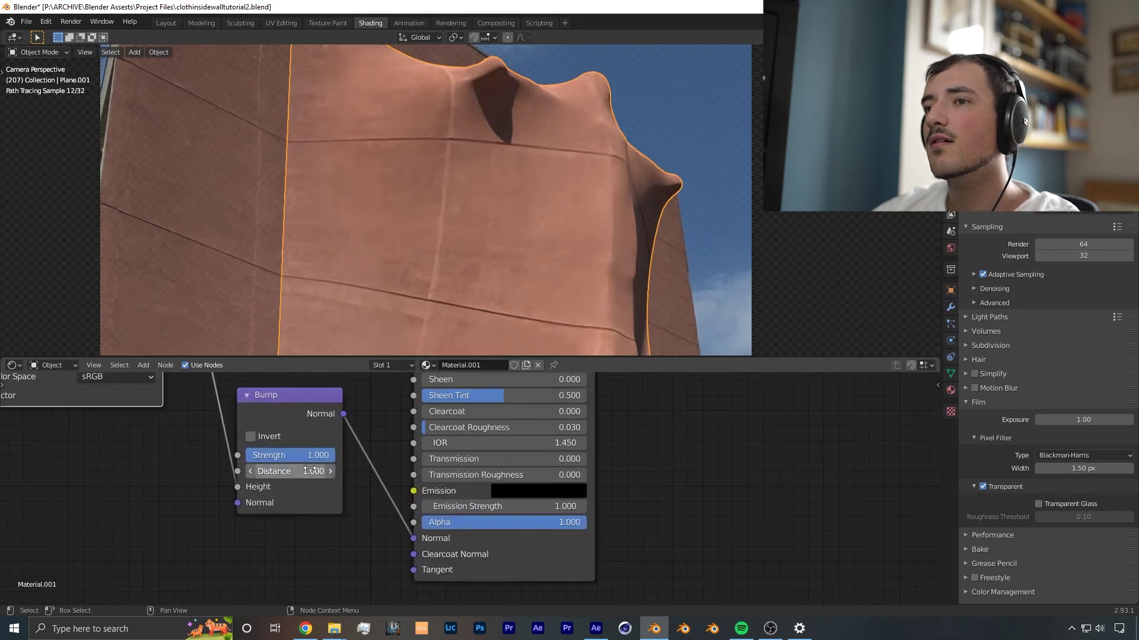
{"action": "left_click_drag", "start_coordinate": [320, 455], "coordinate": [267, 455]}
{"action": "middle_click_drag", "start_coordinate": [541, 152], "coordinate": [546, 260]}
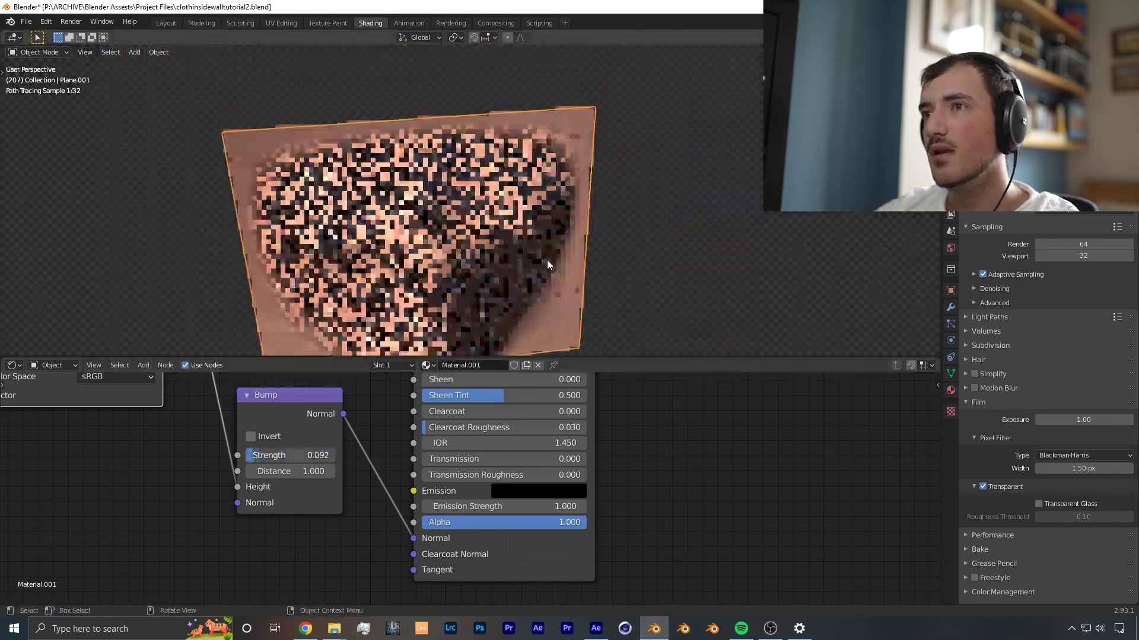
{"action": "scroll", "coordinate": [463, 261], "scroll_direction": "up", "scroll_amount": 5}
{"action": "scroll", "coordinate": [462, 261], "scroll_direction": "down", "scroll_amount": 6}
{"action": "middle_click_drag", "start_coordinate": [474, 249], "coordinate": [650, 211]}
{"action": "key", "text": "KP_0"}
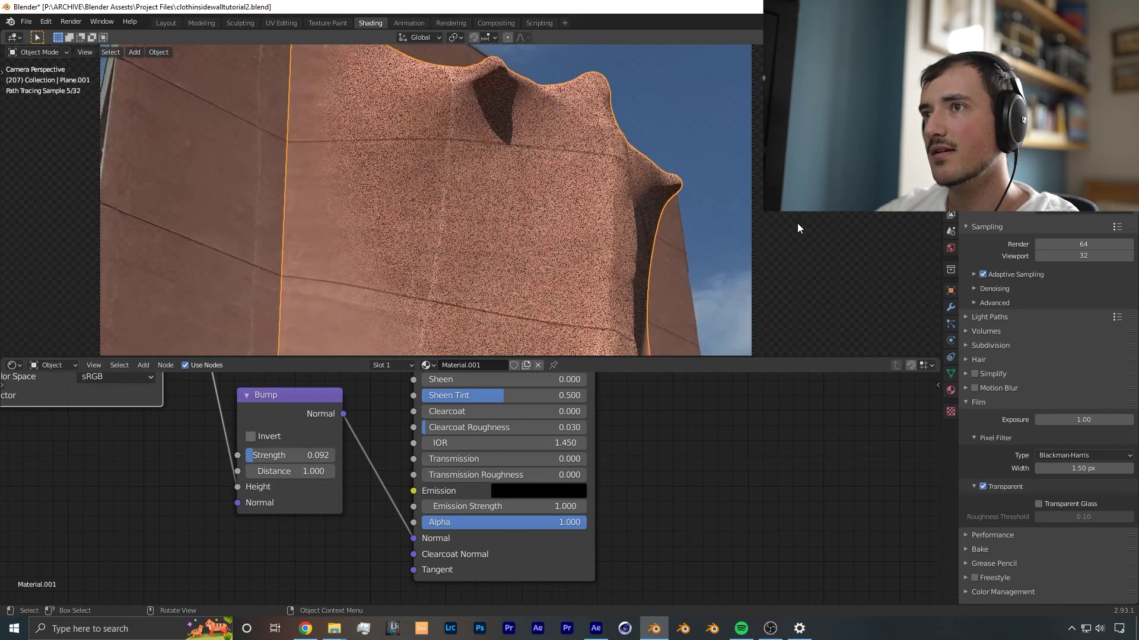
{"action": "scroll", "coordinate": [652, 231], "scroll_direction": "up", "scroll_amount": 3}
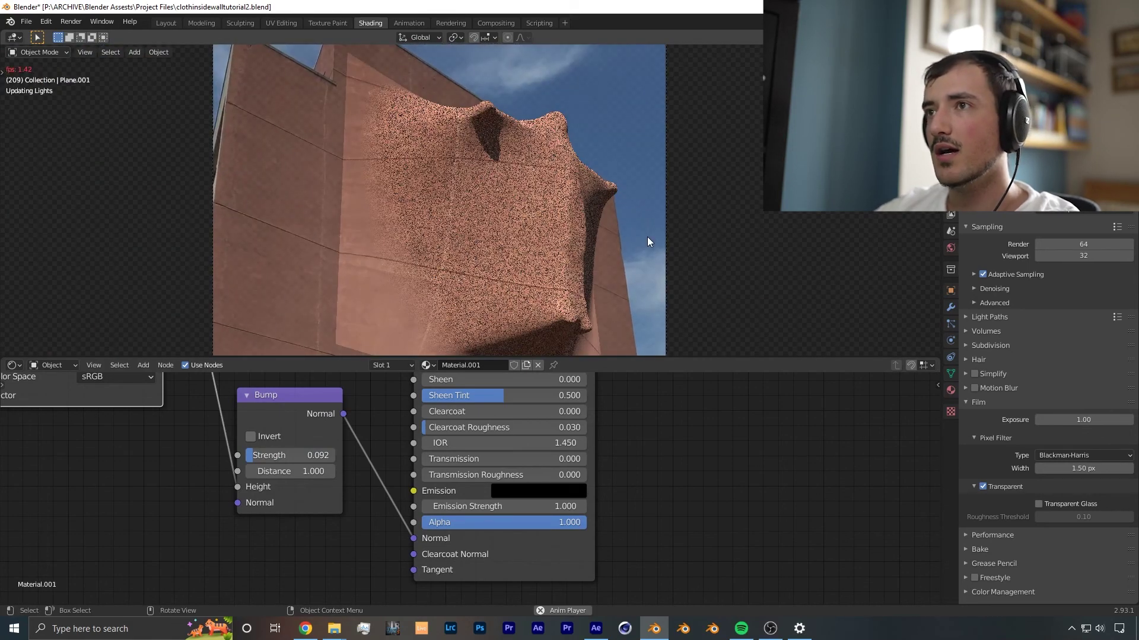